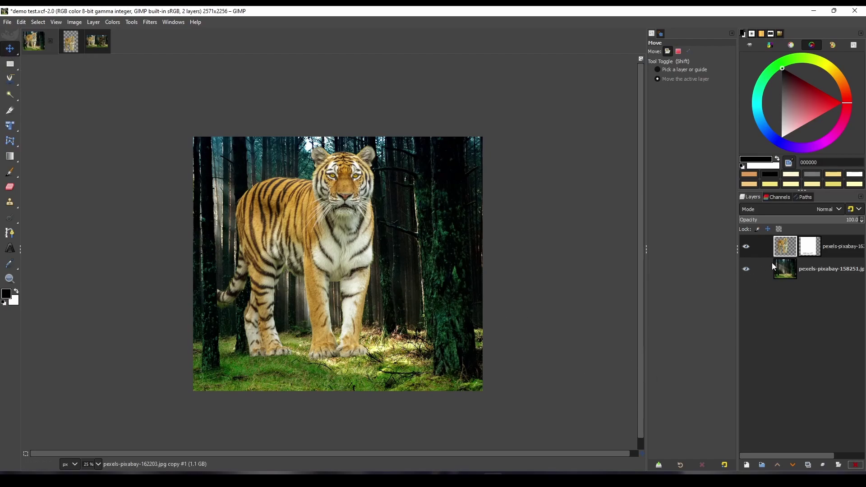
Create a new top layer filled with black and set its blend mode to LCh Color.
left_click(746, 464)
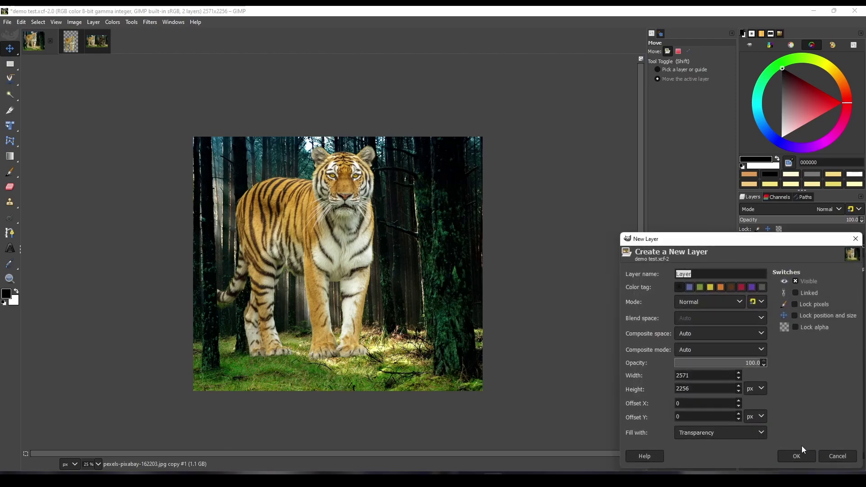
left_click(796, 456)
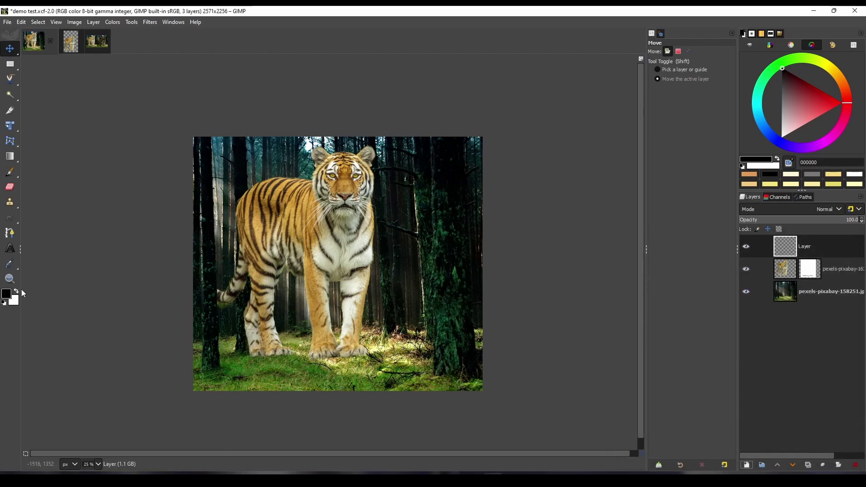
left_click_drag(9, 295, 290, 279)
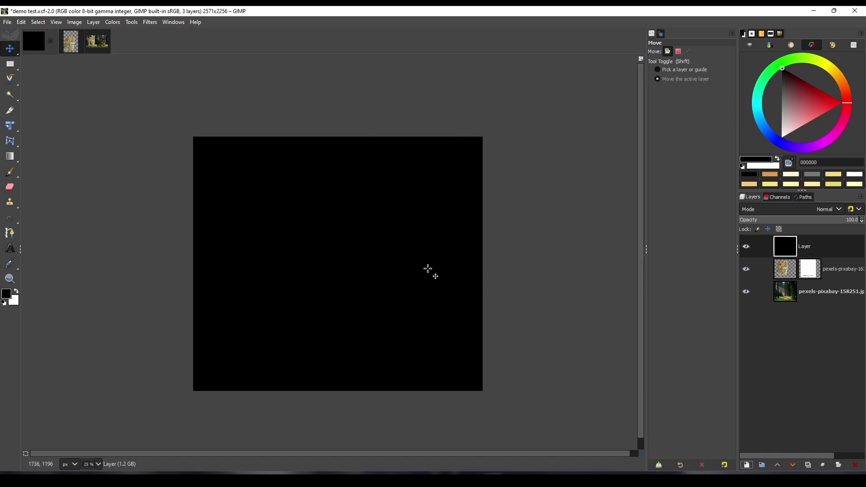
left_click(828, 210)
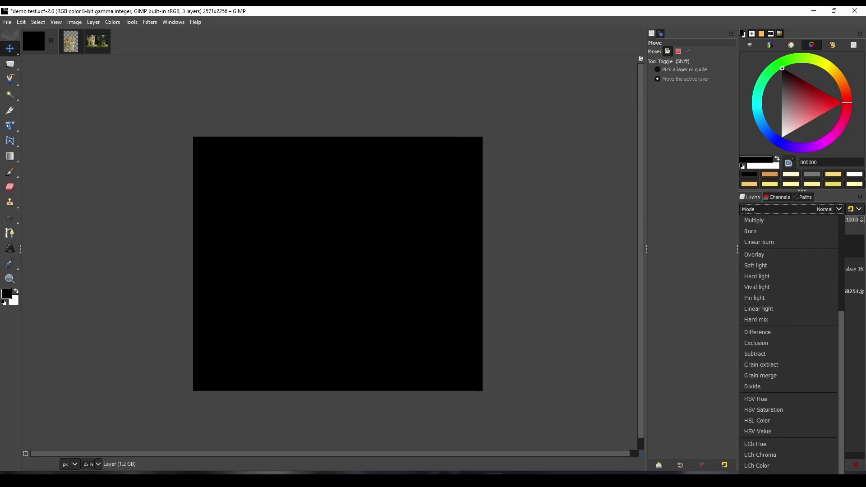
left_click(770, 466)
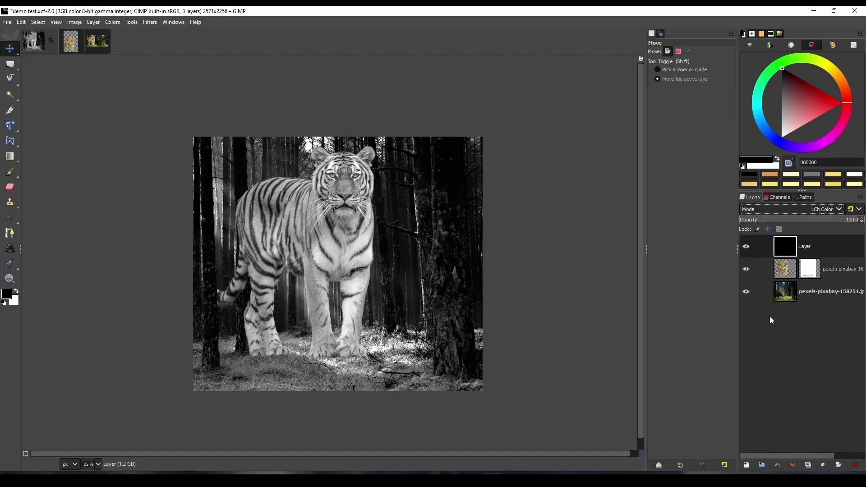
Start a Levels adjustment on the tiger layer with the input black point at 54 and the gamma at 0.48.
left_click(792, 269)
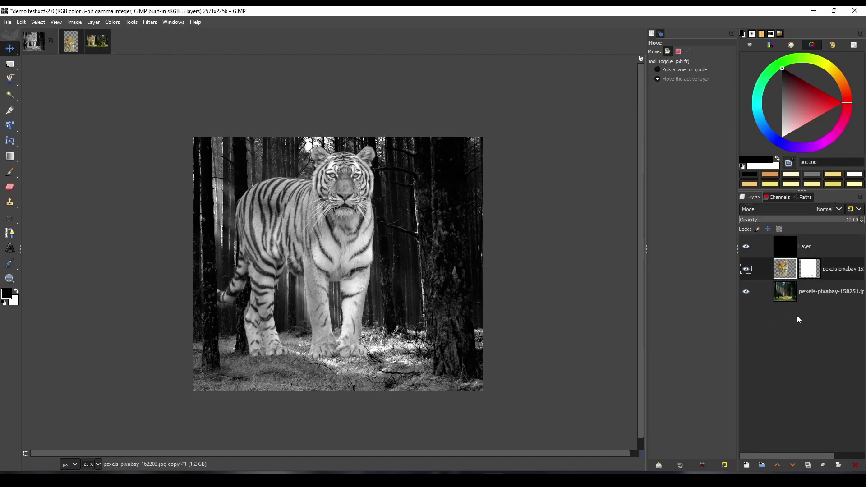
left_click(110, 21)
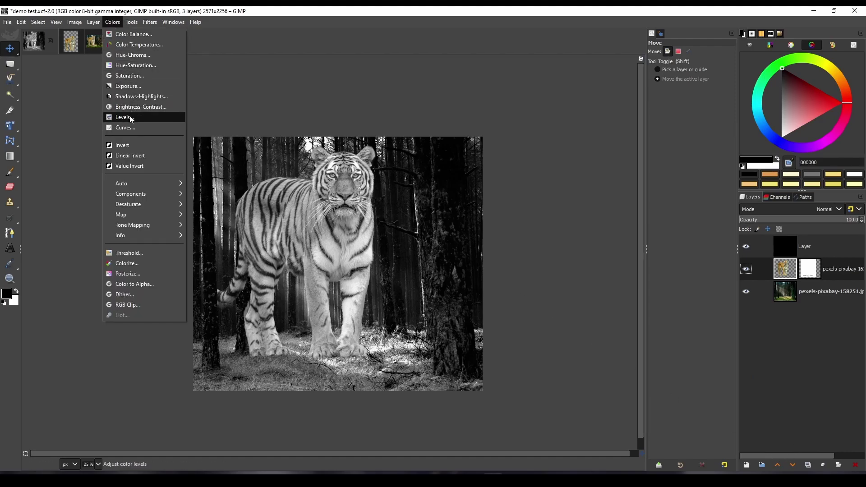
left_click(122, 116)
left_click_drag(554, 261, 575, 260)
left_click_drag(646, 261, 653, 262)
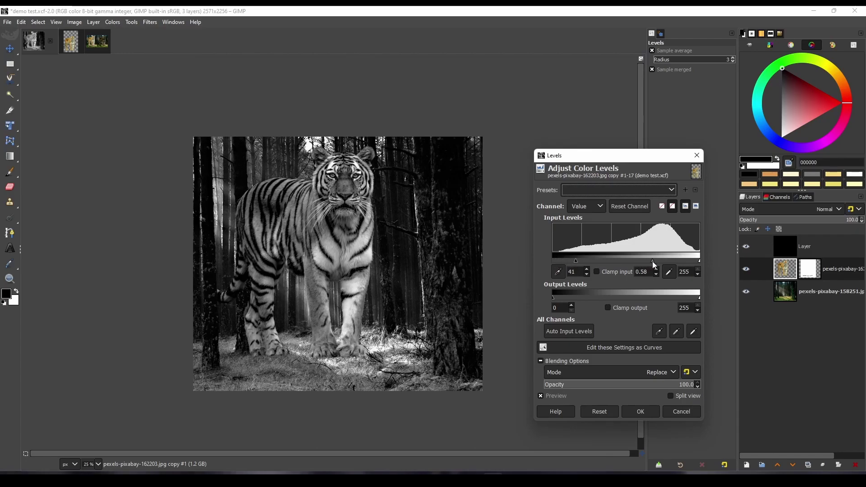
left_click(583, 261)
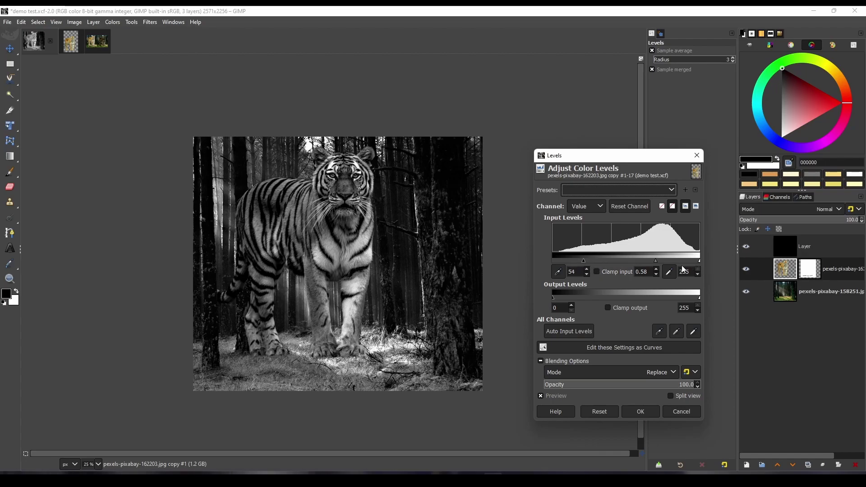
left_click_drag(656, 260, 701, 264)
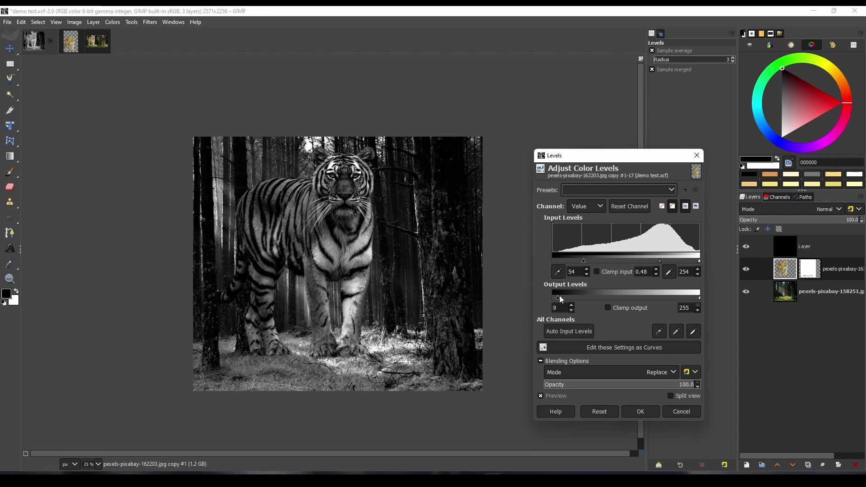
Set the Levels output range to 0–230 and the input white point to 255.
left_click_drag(560, 296, 552, 297)
left_click_drag(684, 297, 685, 297)
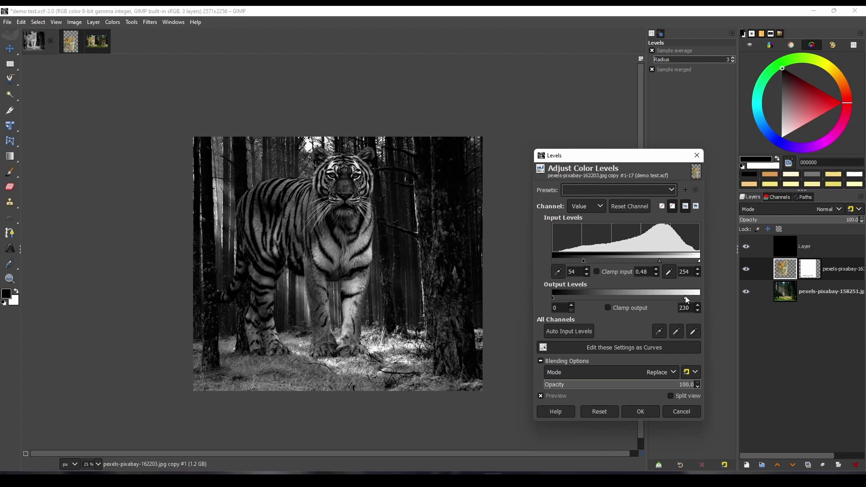
left_click_drag(590, 261, 583, 263)
left_click_drag(698, 262, 701, 260)
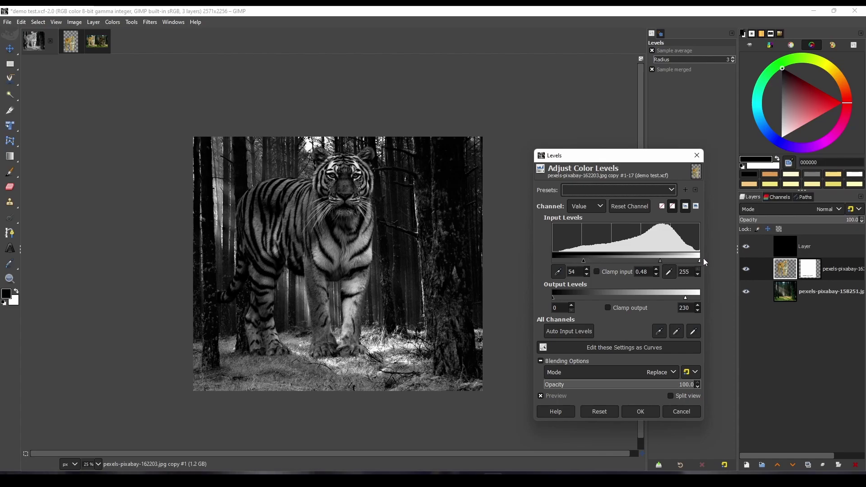
Hide the black check layer, set the Levels blending mode to Luminance, and apply the adjustment after comparing the preview.
left_click(746, 246)
left_click(747, 246)
left_click(747, 246)
left_click(638, 373)
scroll(628, 351, "down", 3)
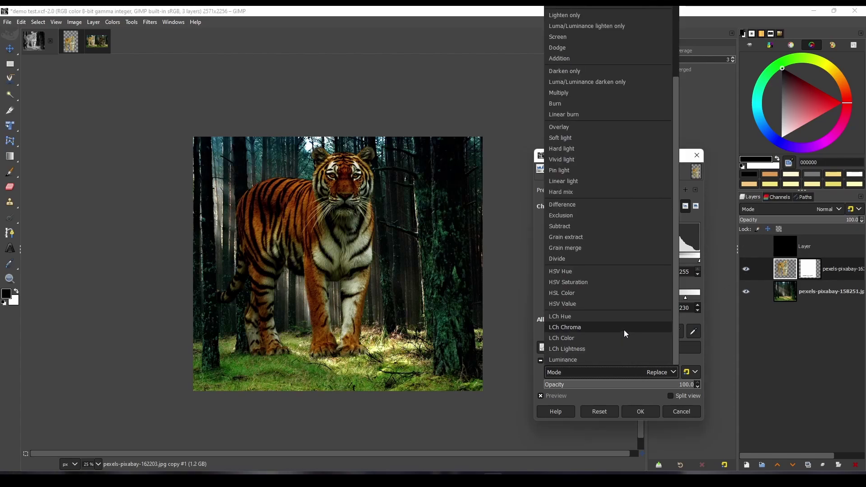
left_click(580, 360)
left_click(555, 396)
left_click(554, 397)
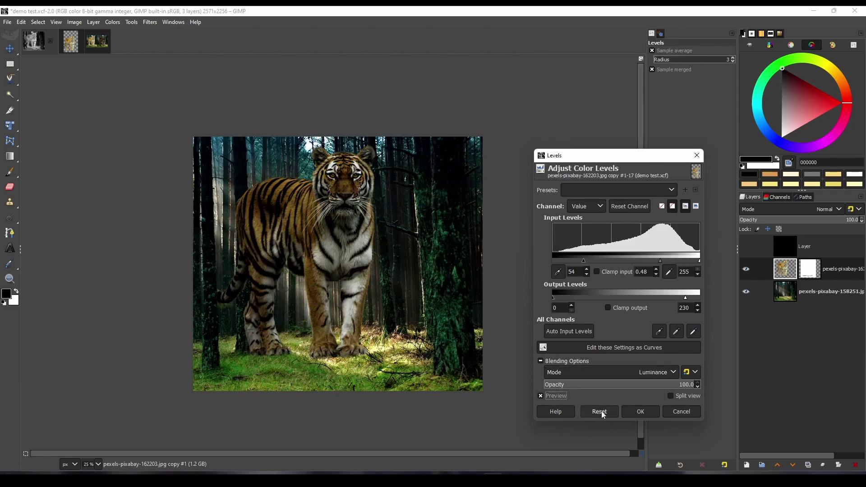
left_click(648, 409)
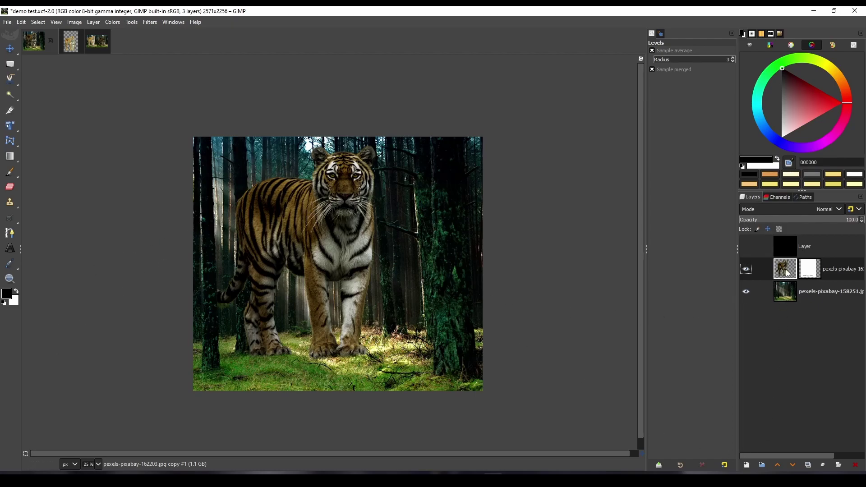
Adjust the tiger's Color Balance: midtones Yellow-Blue -1.7, highlights Magenta-Green -0.8 and Yellow-Blue -7.6.
left_click(115, 20)
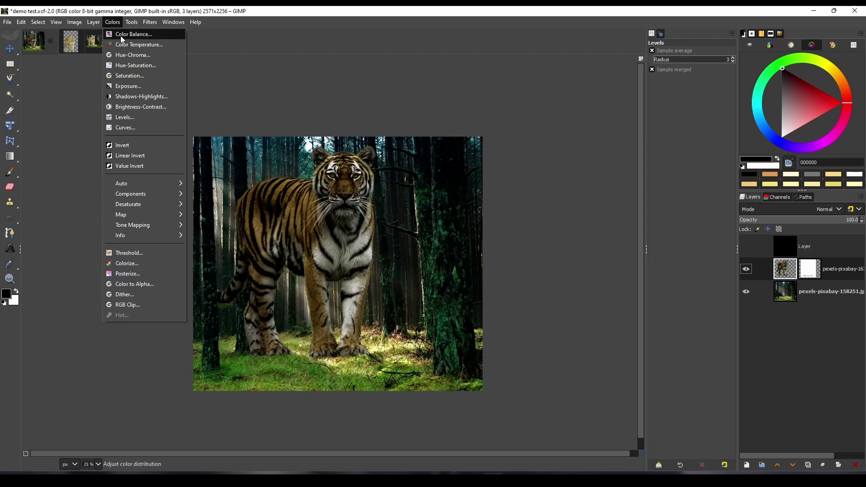
left_click(133, 33)
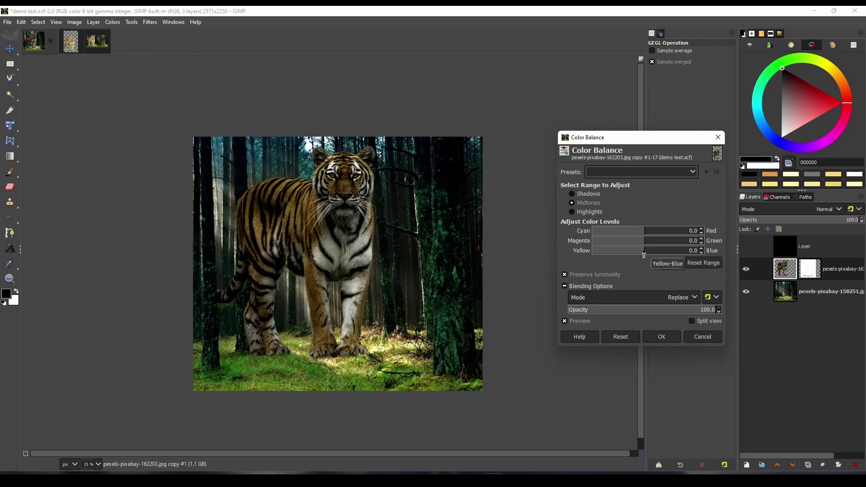
left_click_drag(644, 255, 644, 255)
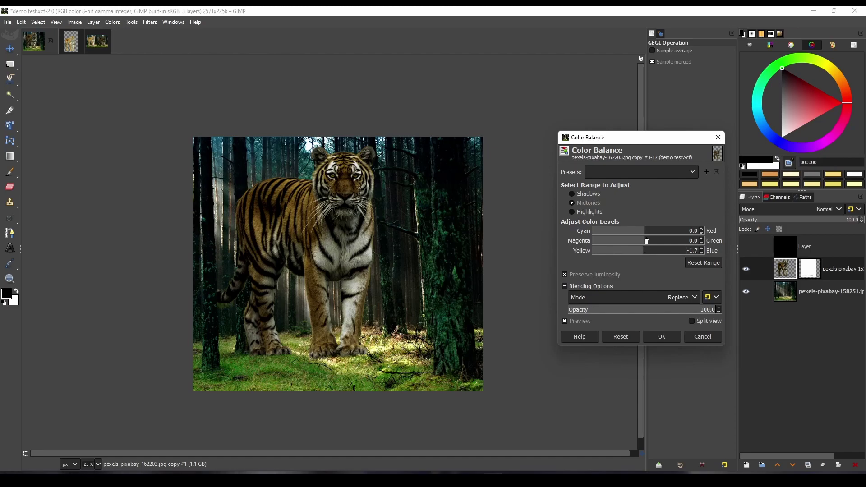
left_click_drag(644, 242, 645, 242)
left_click(579, 212)
left_click_drag(645, 245, 641, 252)
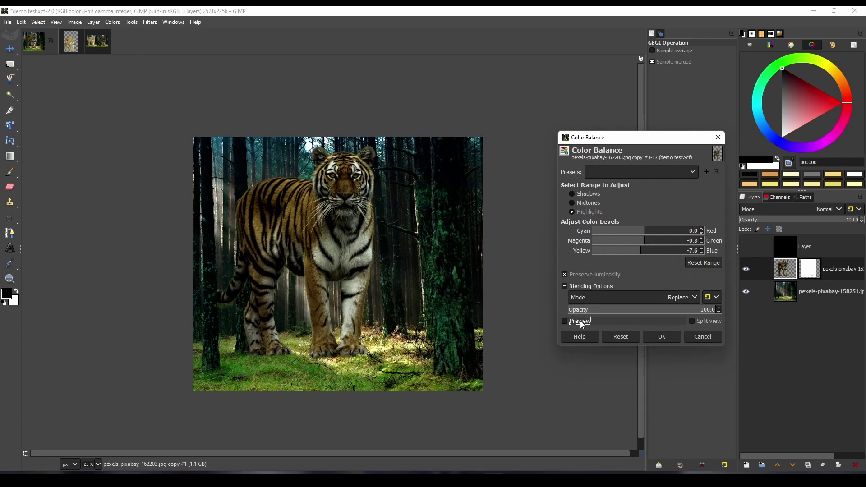
Set the shadows color balance to Cyan-Red 0.6, Magenta-Green 2.5 and Yellow-Blue 1.7, comparing with the preview off.
left_click(588, 195)
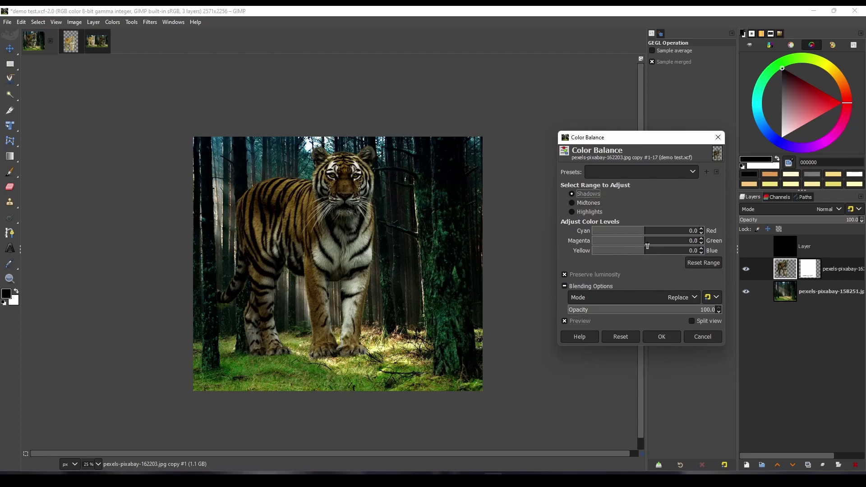
left_click_drag(647, 245, 646, 245)
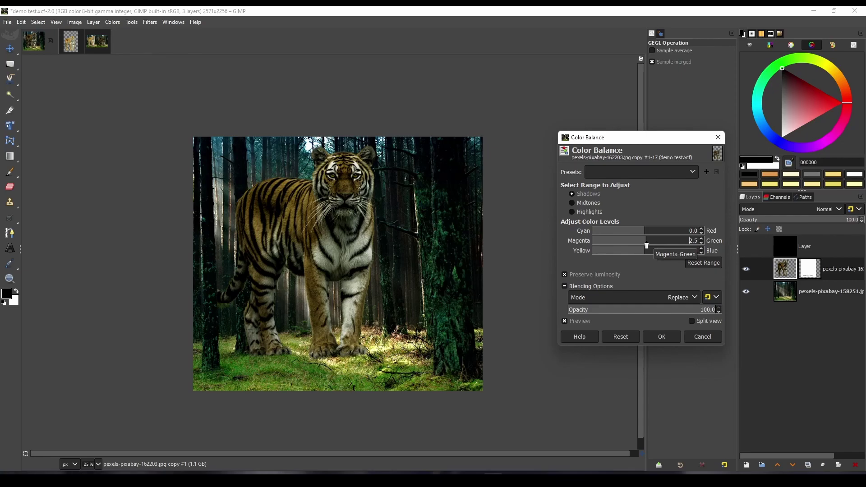
left_click(588, 321)
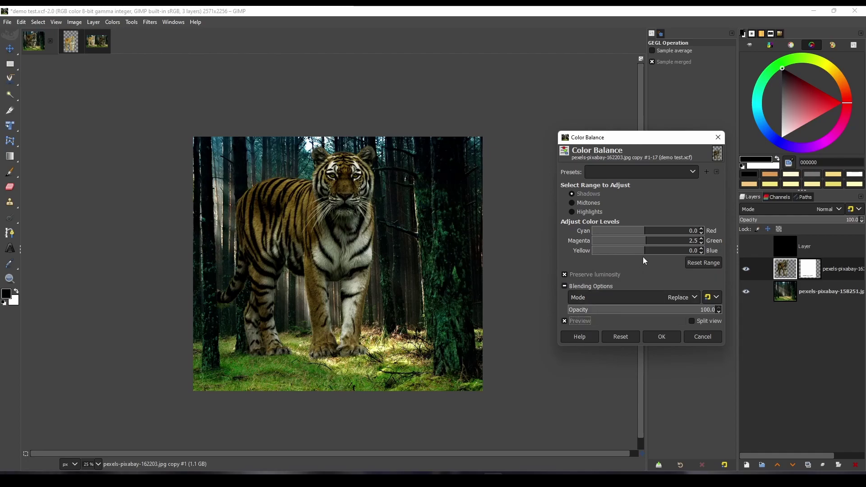
left_click_drag(645, 253, 644, 253)
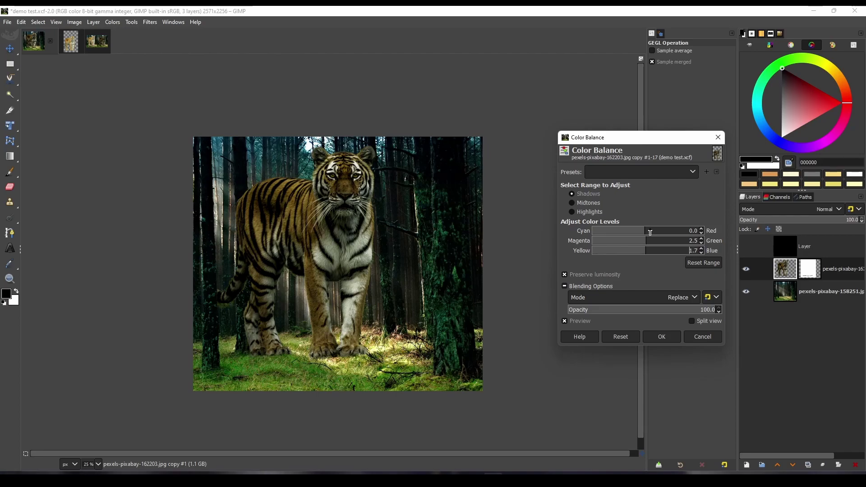
left_click_drag(645, 234, 642, 234)
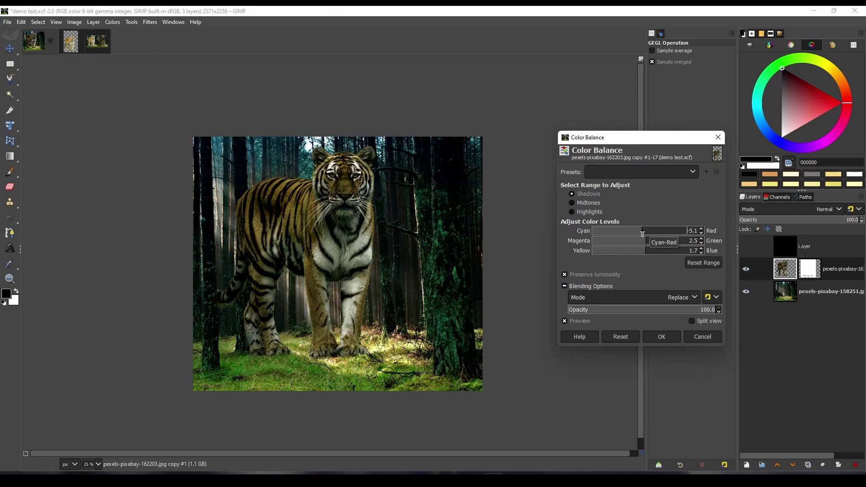
left_click(583, 323)
left_click(583, 323)
left_click(700, 229)
Set the Color Balance blending mode to LCh Color and apply the adjustment.
left_click(667, 297)
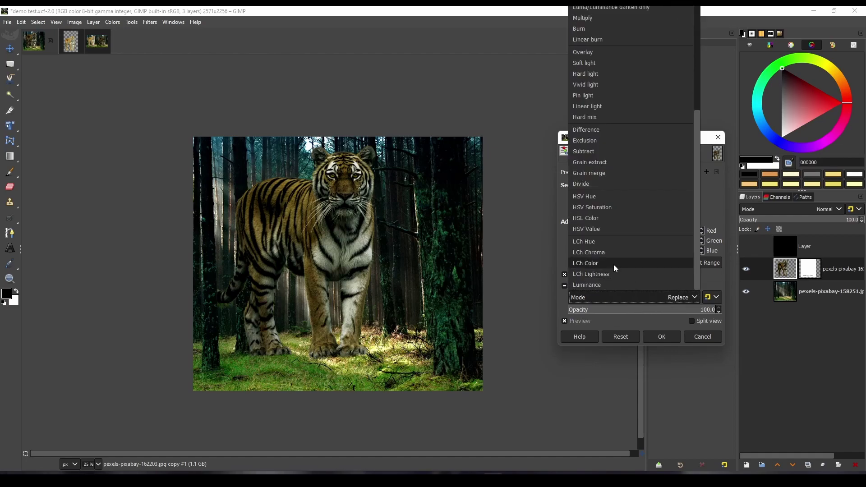
left_click(613, 264)
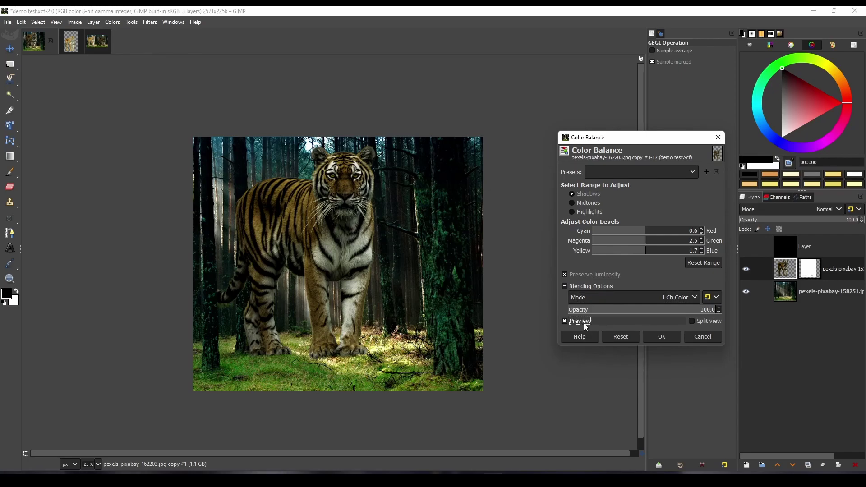
left_click(661, 337)
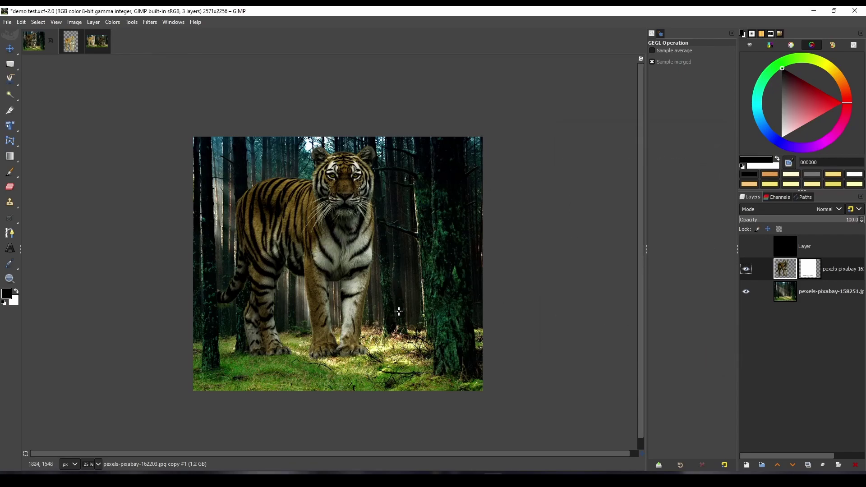
Create a layer group above the tiger layer and move the tiger layer into it.
left_click(10, 48)
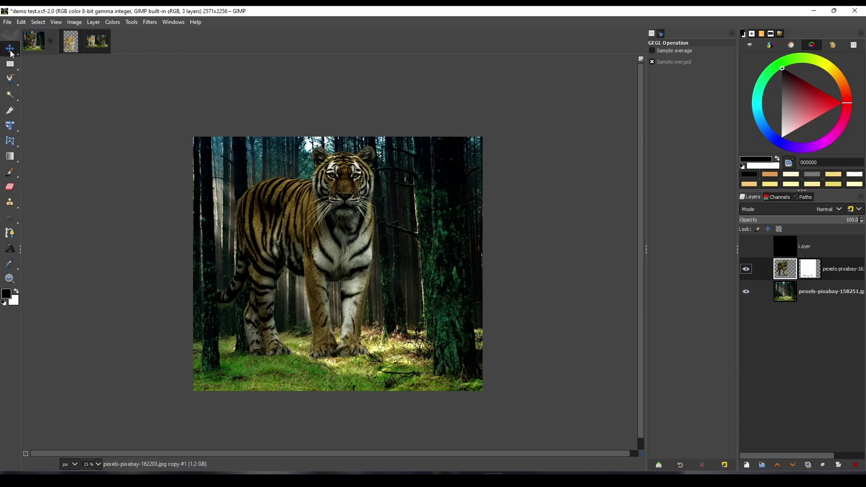
scroll(84, 462, "up", 1)
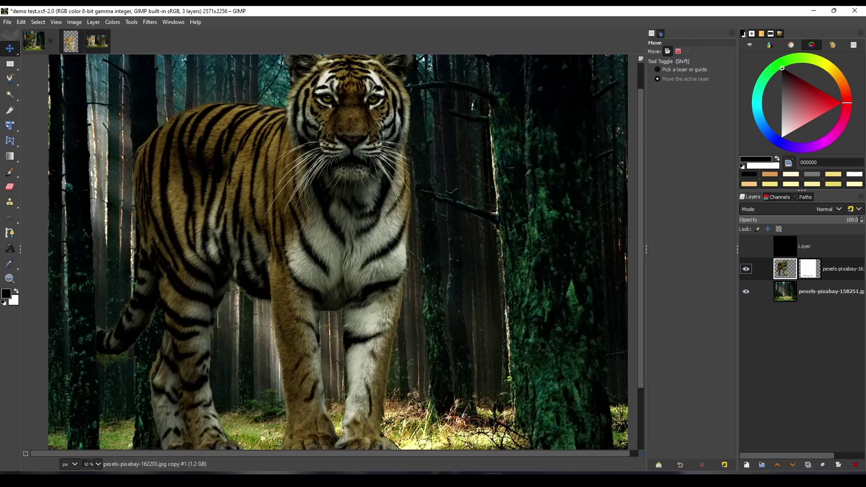
scroll(84, 463, "down", 1)
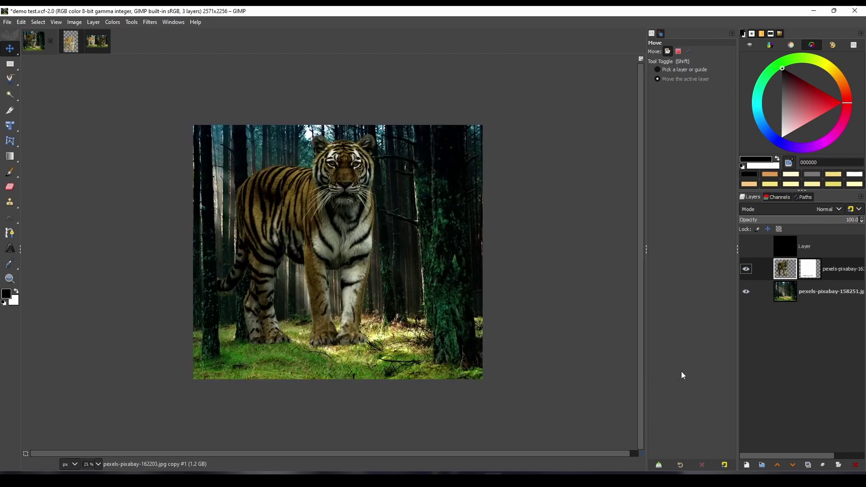
left_click(762, 465)
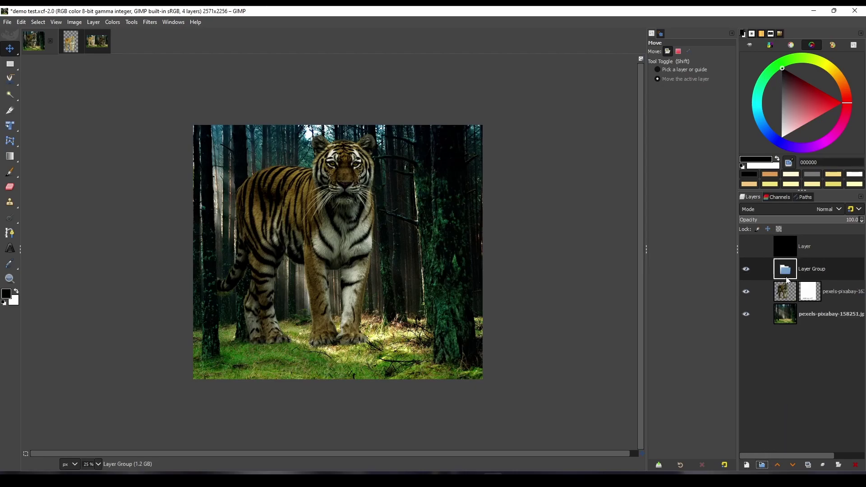
left_click_drag(785, 294, 793, 271)
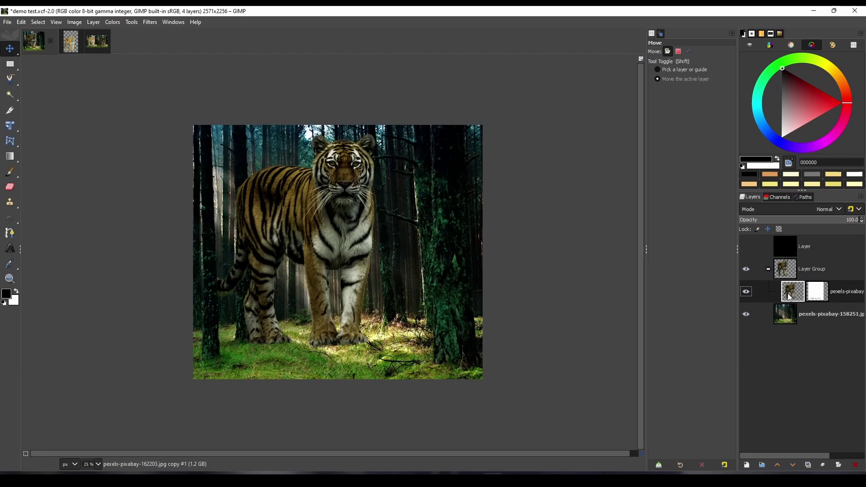
Add a new layer above the tiger inside the layer group and fill it with black.
left_click(746, 465)
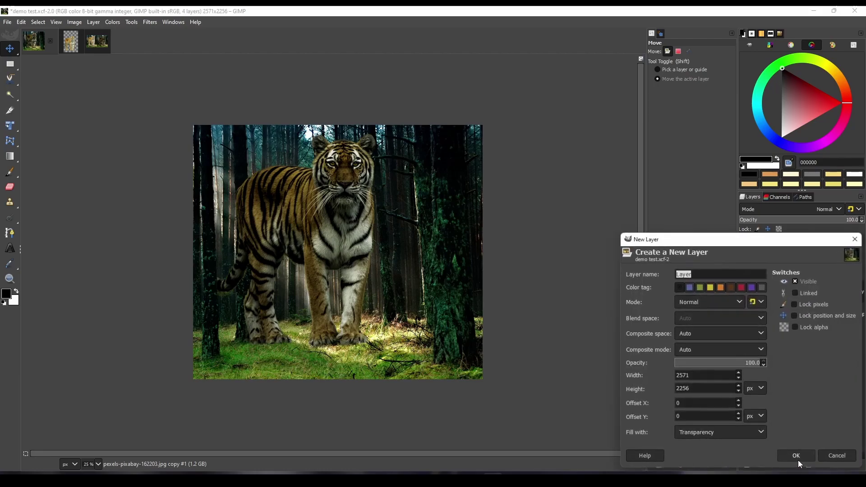
left_click(797, 454)
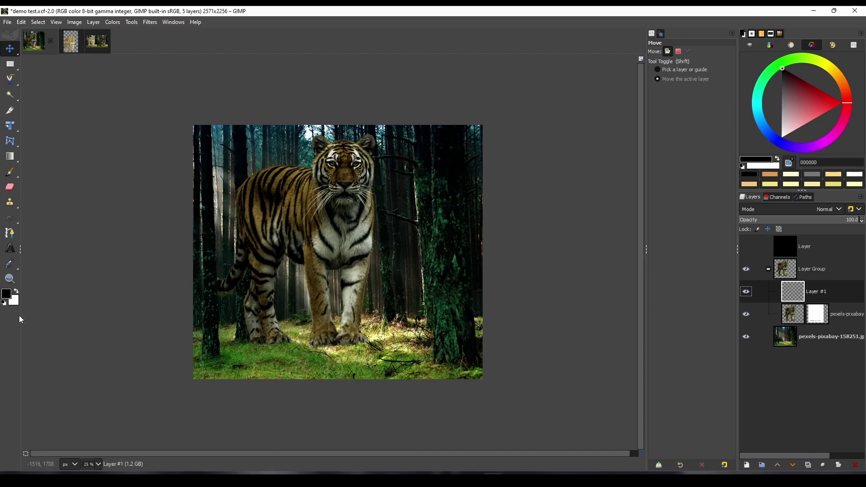
left_click_drag(6, 295, 405, 275)
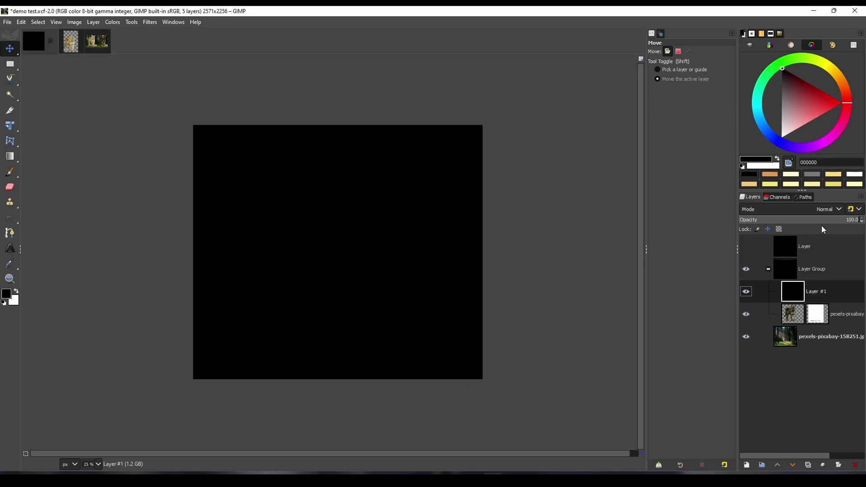
Set the black layer inside the group to Multiply mode with 87.2 opacity.
left_click(838, 211)
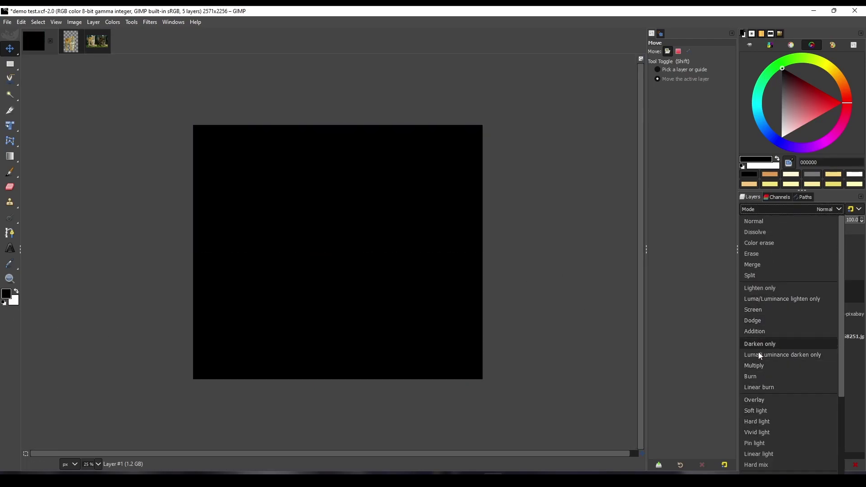
left_click(783, 365)
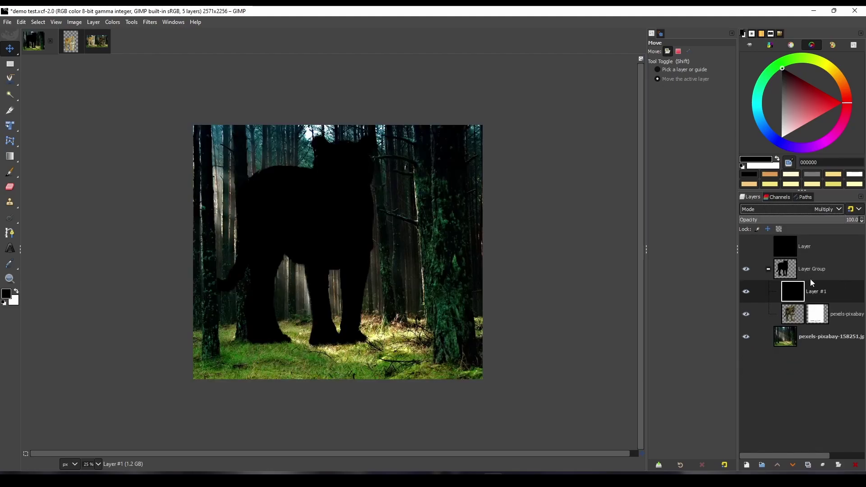
left_click_drag(847, 223, 845, 223)
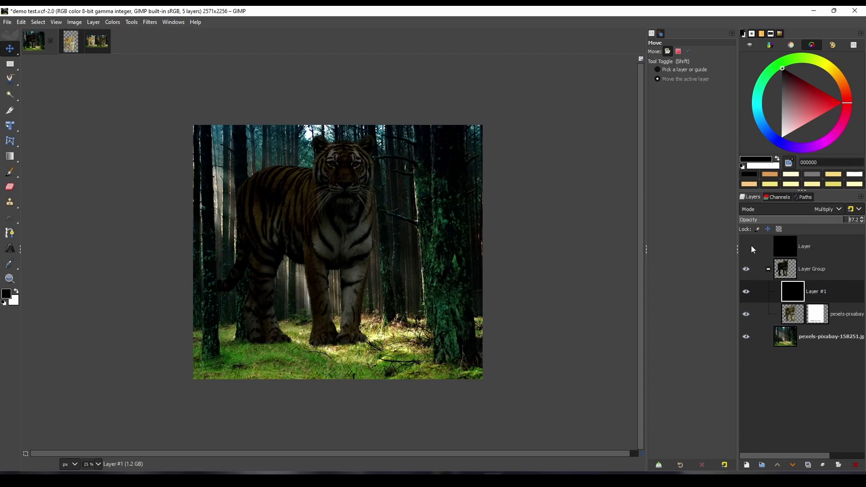
Add a white layer mask to the Multiply layer and show the topmost black layer for a grayscale view.
left_click(797, 296)
left_click(838, 465)
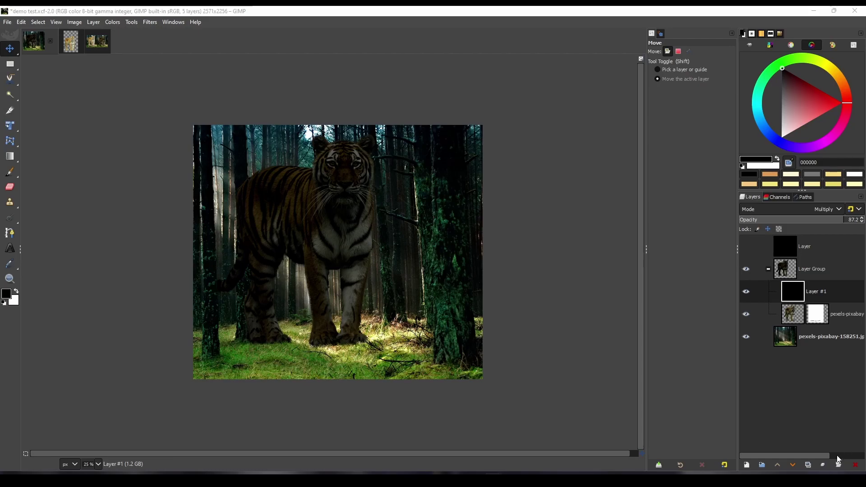
left_click(798, 458)
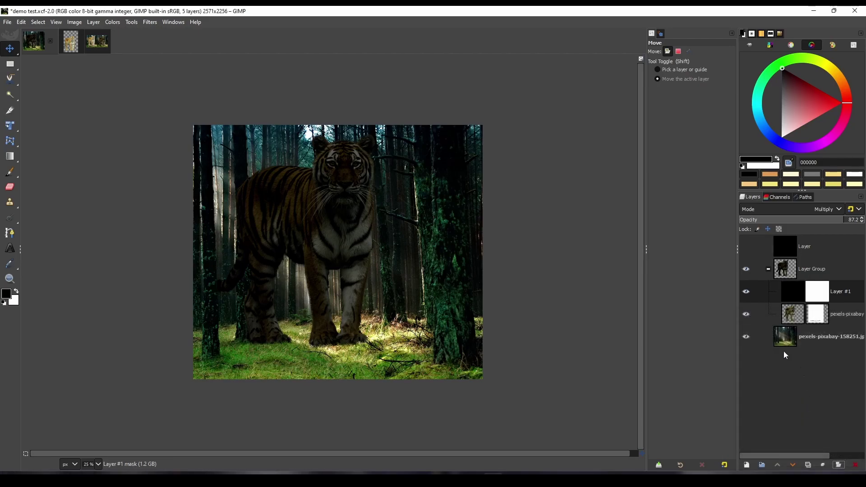
left_click(746, 246)
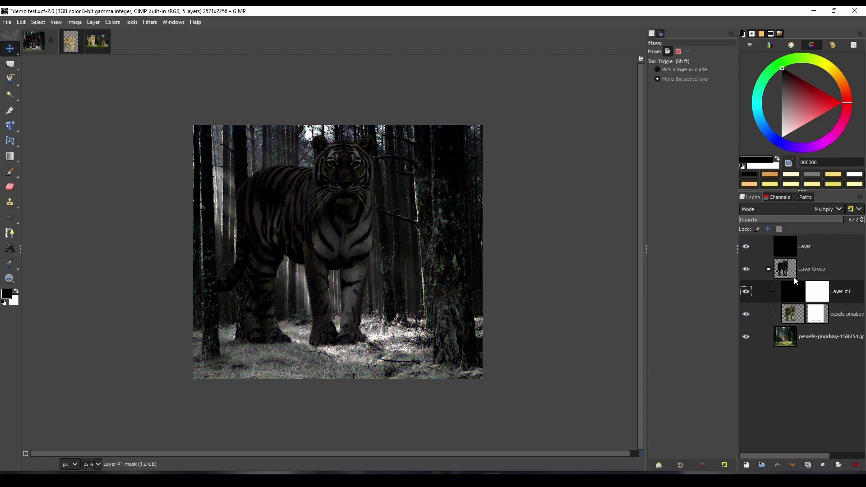
Paint black on the mask over the tiger's back and rump with the Paintbrush at 14.3 opacity, size 248 and force 7.
left_click(10, 172)
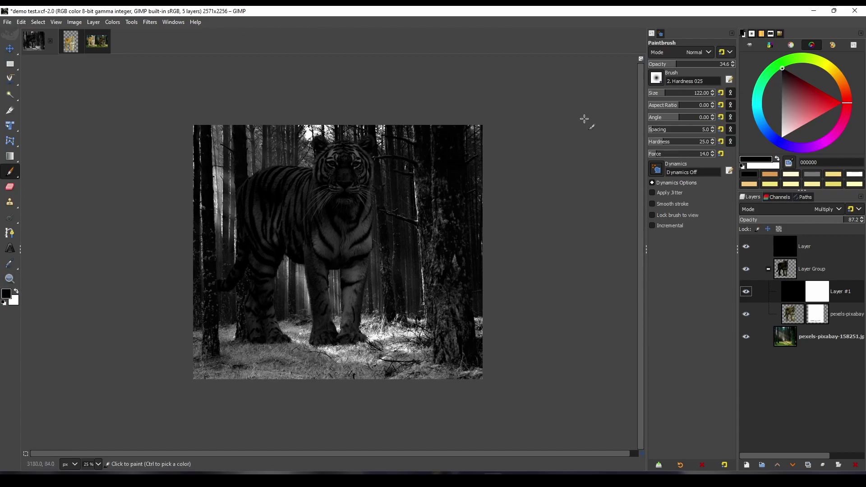
left_click(660, 65)
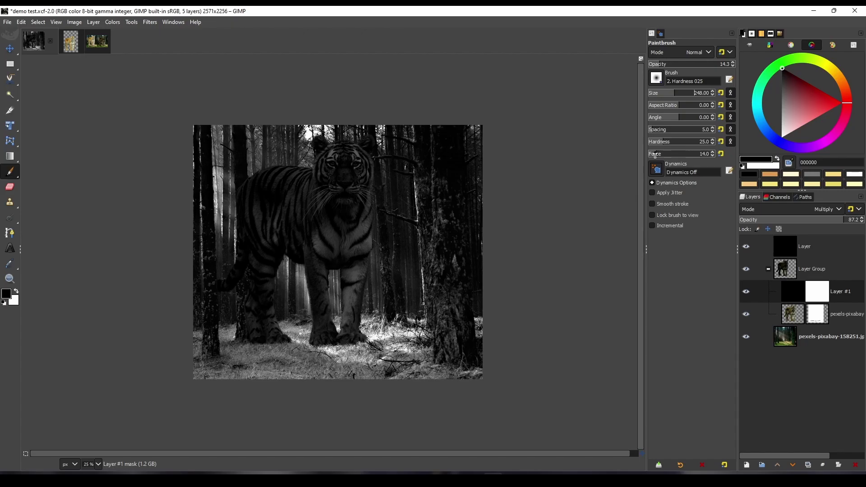
left_click_drag(653, 155, 652, 155)
scroll(281, 256, "up", 2)
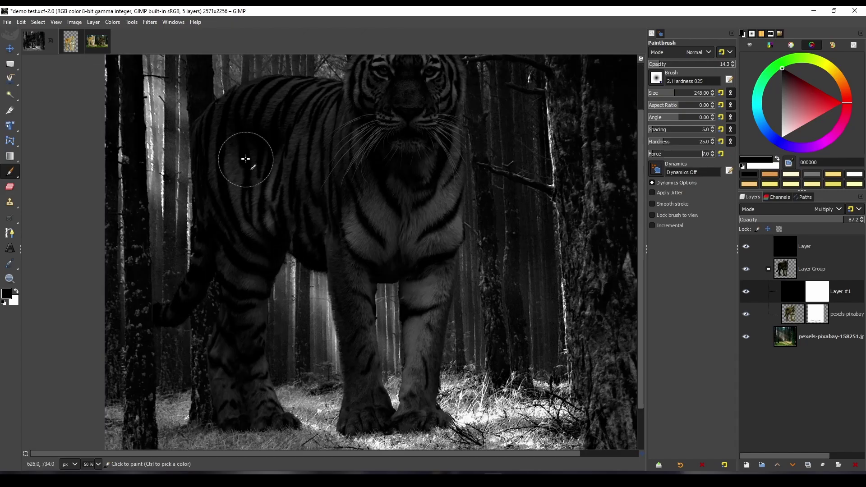
left_click_drag(239, 162, 318, 242)
scroll(318, 242, "up", 2)
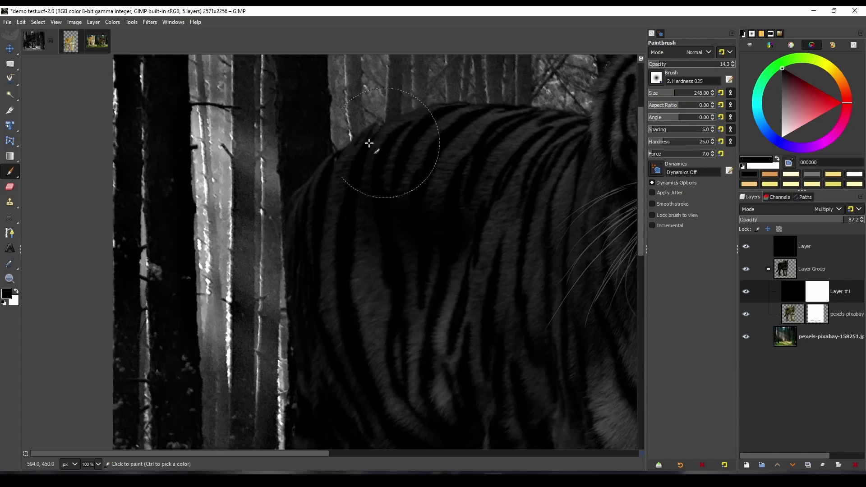
mouse_move(335, 144)
left_mouse_down()
mouse_move(311, 156)
mouse_move(329, 133)
mouse_move(284, 203)
mouse_move(301, 152)
mouse_move(333, 234)
left_mouse_up()
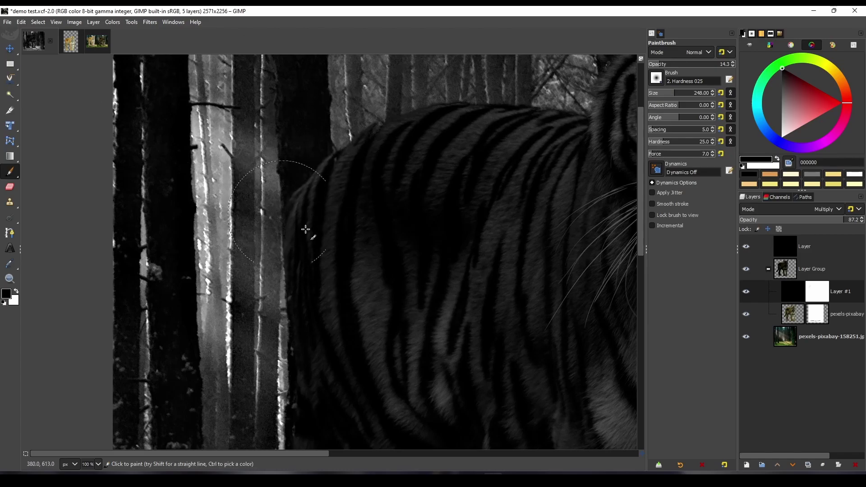
scroll(345, 254, "down", 3)
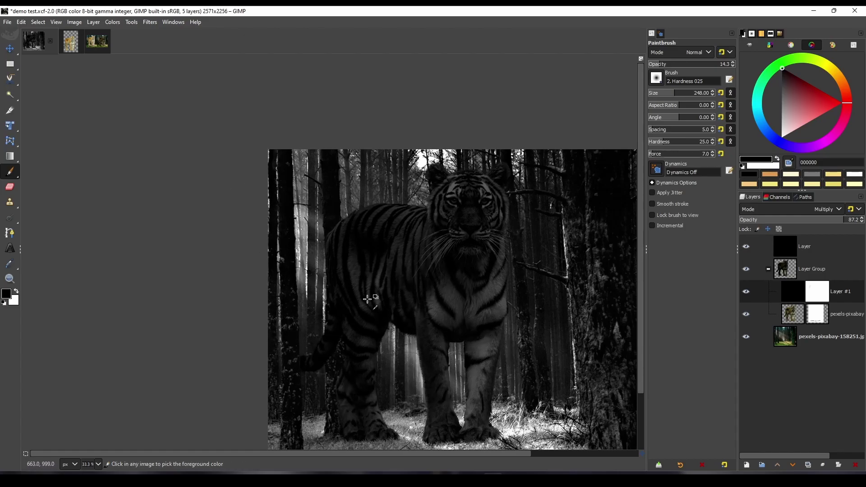
Build up more black strokes on the mask along the curved edge of the tiger's upper back and hindquarters.
scroll(363, 296, "up", 3)
left_click_drag(284, 157, 400, 320)
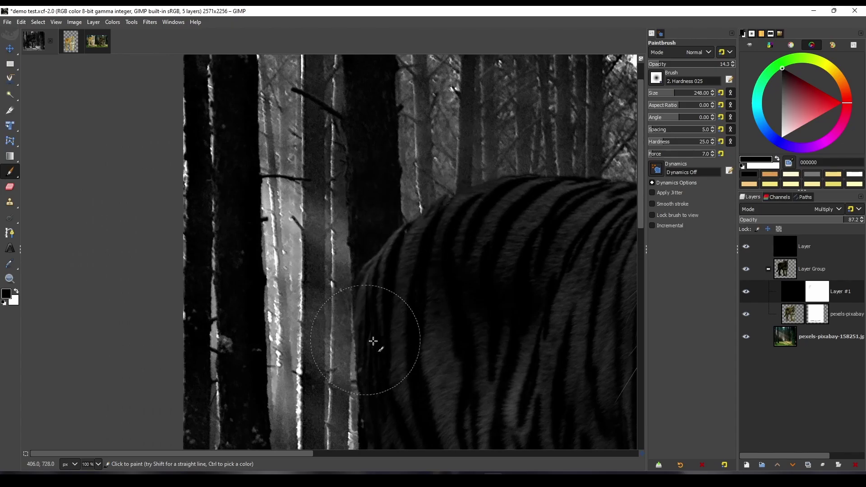
scroll(389, 253, "down", 3)
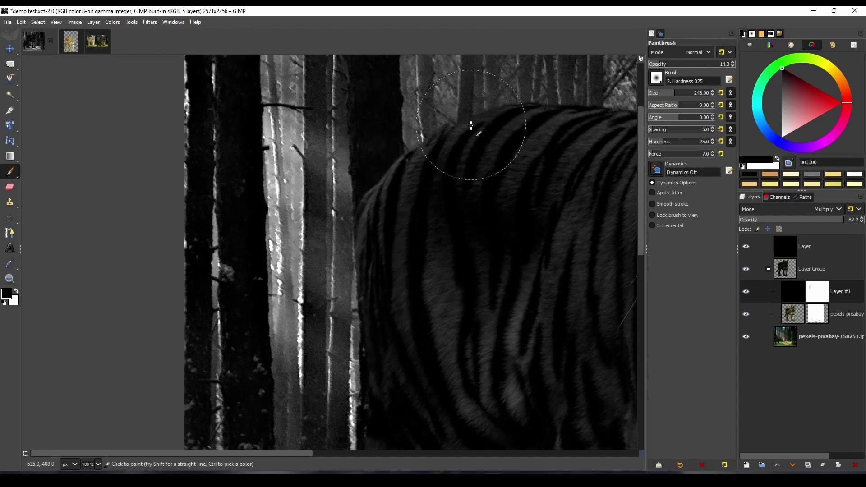
left_click_drag(472, 126, 403, 244)
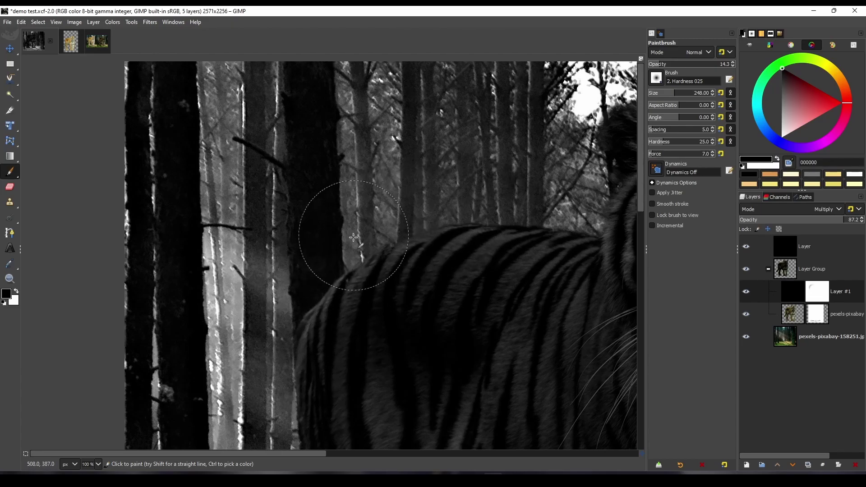
left_click_drag(377, 282, 447, 99)
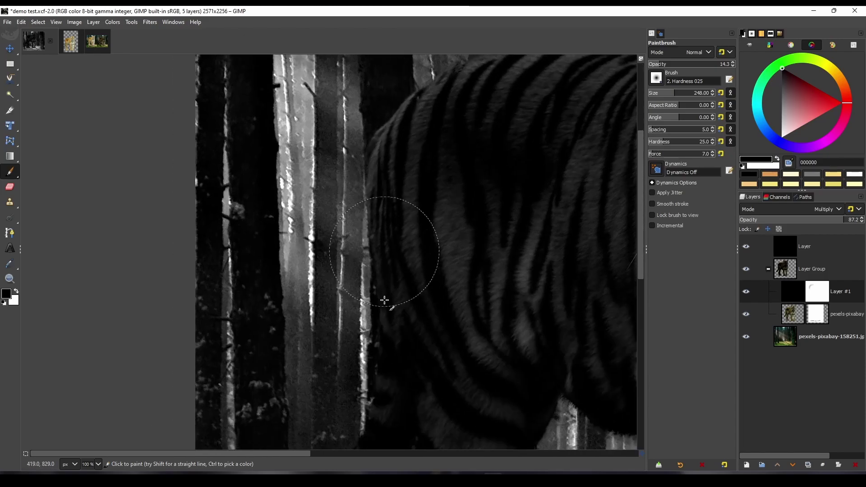
Paint the mask along the tiger's rear edge above the tail with brush size 122 and 21.4 opacity.
scroll(397, 271, "down", 3)
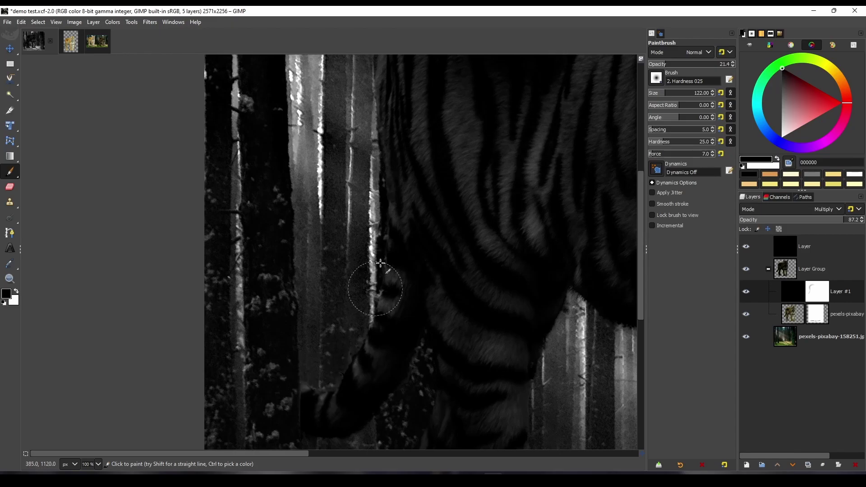
left_click_drag(392, 191, 391, 345)
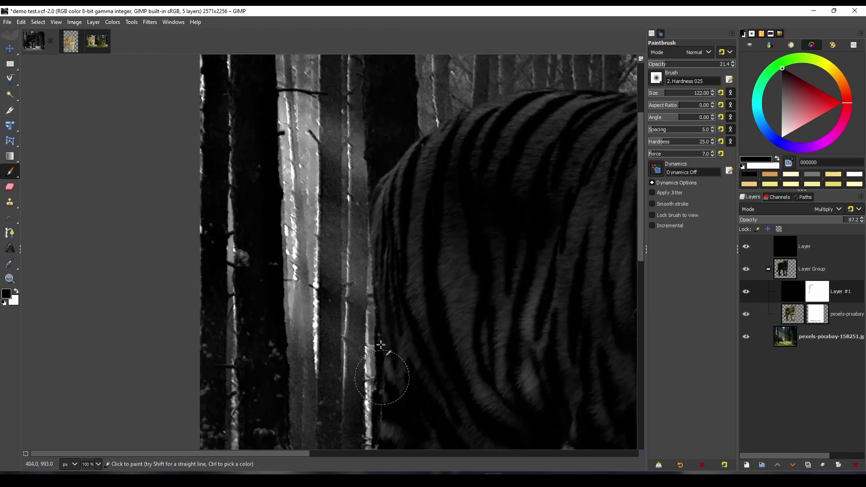
left_click_drag(379, 166, 362, 309)
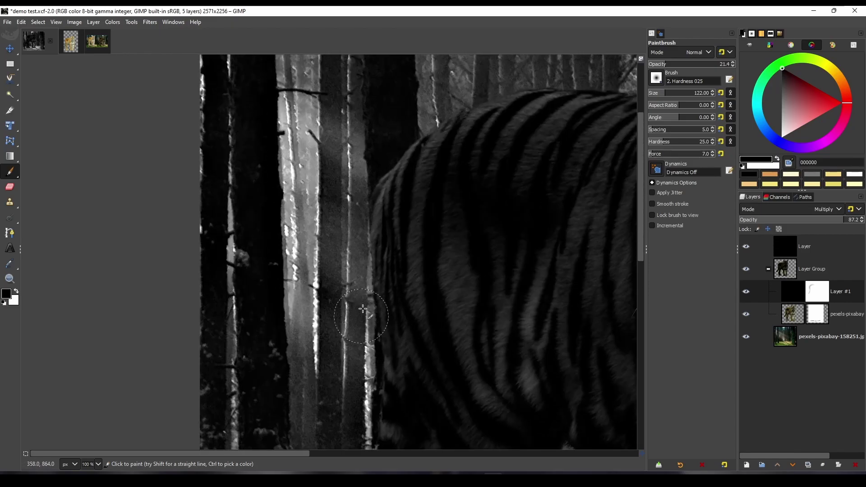
Paint the mask over the tiger's flank and down the hind leg with brush size 196.
left_click(671, 95)
mouse_move(417, 289)
left_mouse_down()
mouse_move(415, 330)
mouse_move(439, 342)
mouse_move(469, 300)
mouse_move(393, 240)
left_mouse_up()
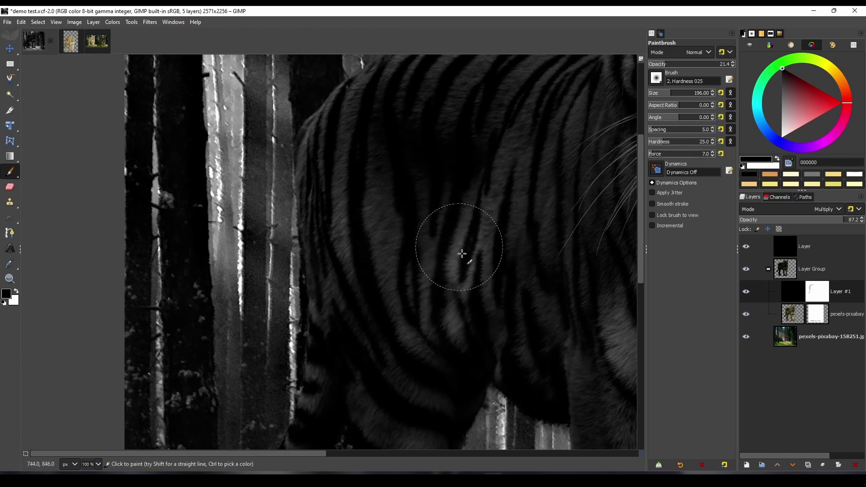
scroll(459, 248, "left", 1)
scroll(504, 154, "down", 5)
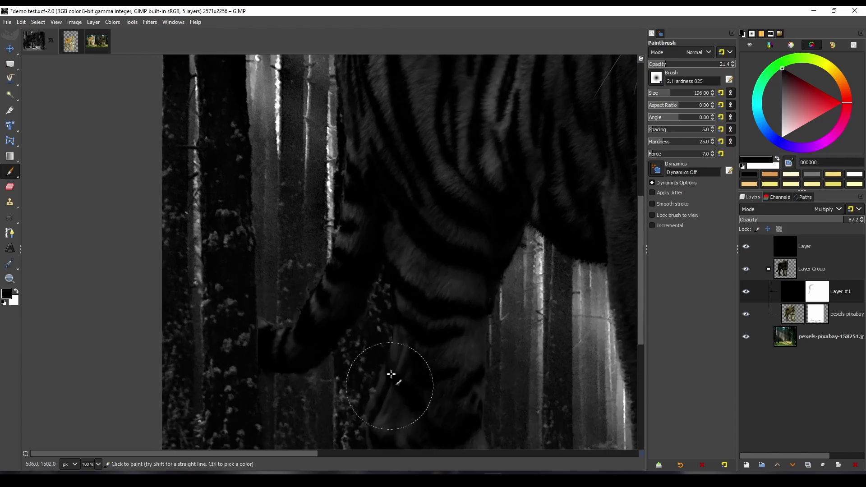
scroll(425, 319, "down", 5)
scroll(425, 212, "left", 1)
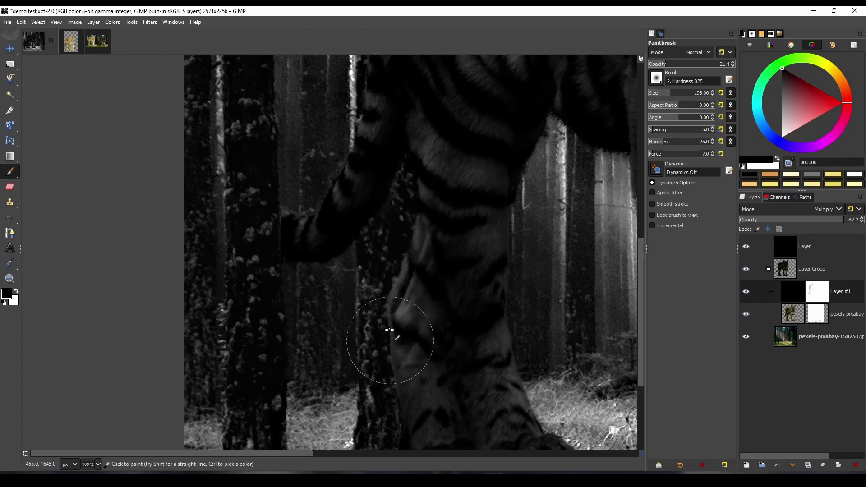
scroll(419, 294, "down", 4)
scroll(434, 233, "left", 1)
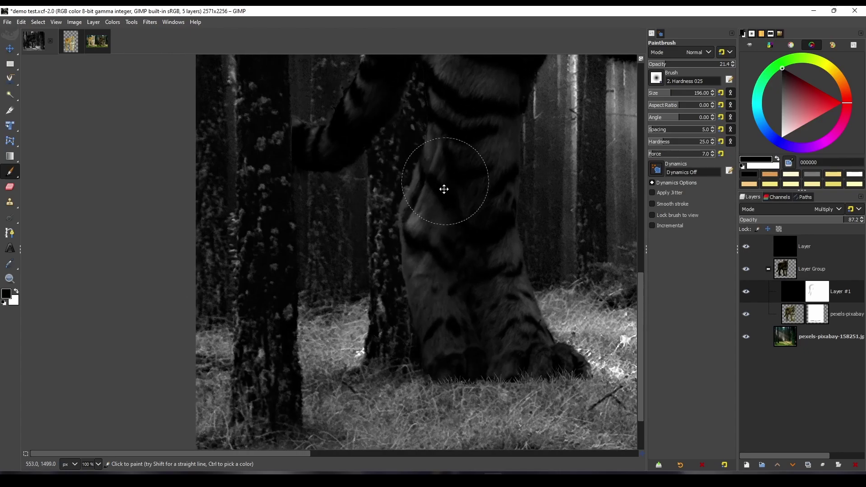
scroll(444, 184, "up", 5)
scroll(433, 214, "right", 1)
Brush the mask along the edges of the tiger's hind leg with brush size 143.
left_click(667, 93)
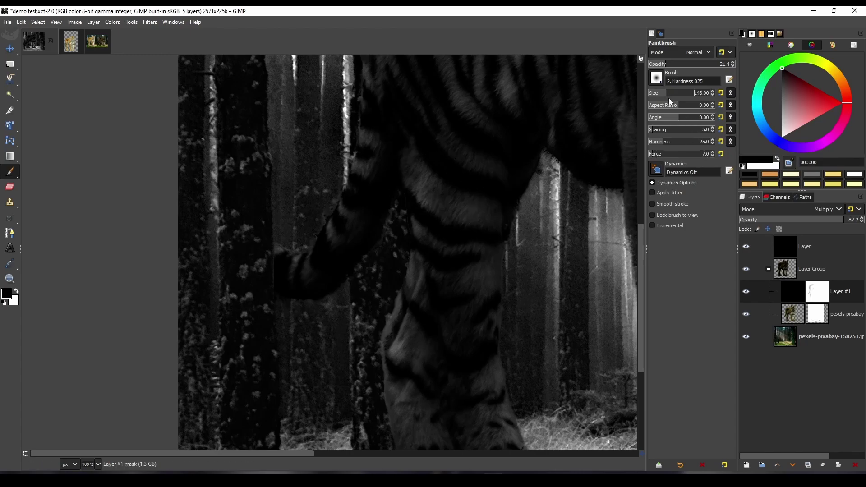
scroll(455, 302, "up", 1)
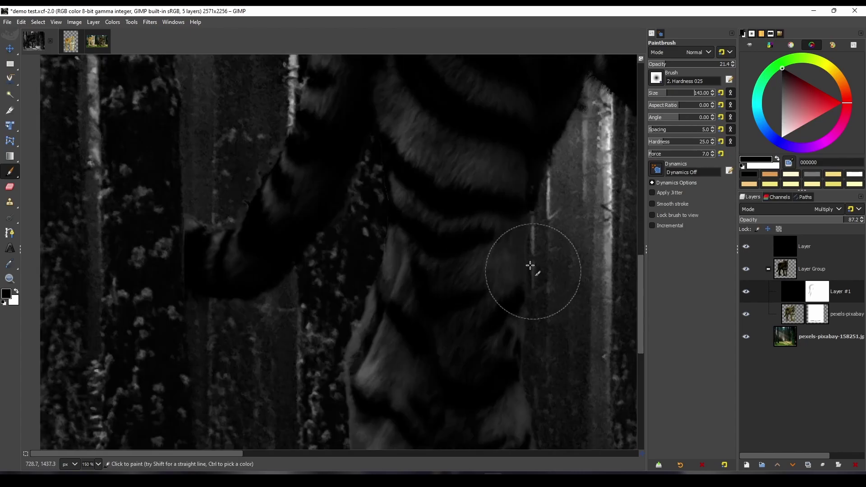
left_click_drag(534, 270, 505, 235)
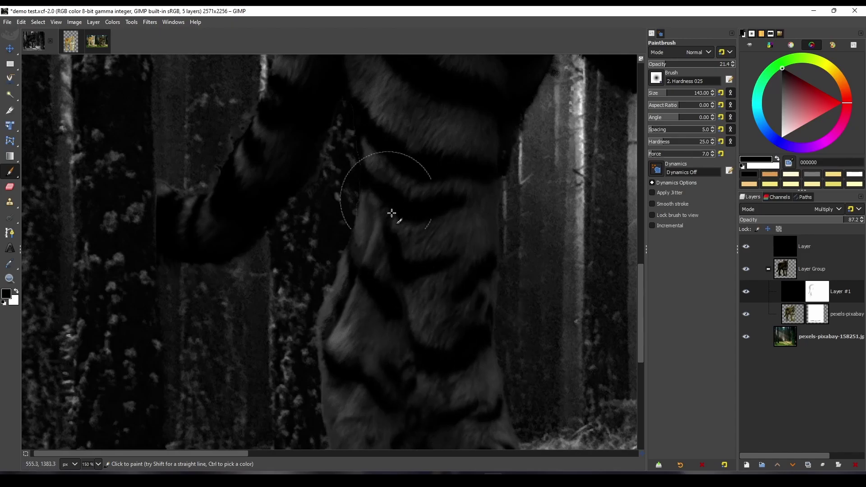
scroll(482, 332, "down", 4)
left_click_drag(539, 329, 401, 344)
Paint the mask down the edge of the front leg nearest the hind legs, from shoulder to paw.
scroll(402, 344, "up", 4)
left_click_drag(362, 276, 365, 307)
left_click_drag(360, 158, 386, 401)
mouse_move(386, 342)
left_mouse_down()
mouse_move(385, 290)
mouse_move(392, 361)
left_mouse_up()
left_click_drag(396, 334, 397, 178)
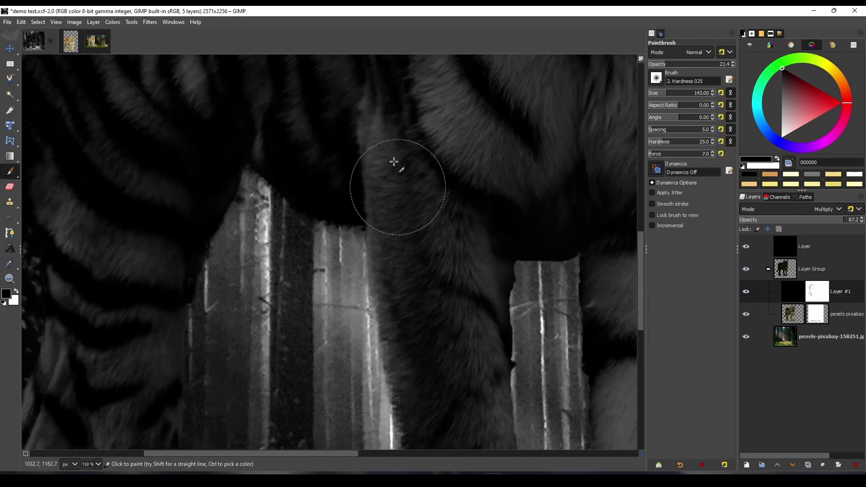
scroll(448, 410, "down", 8)
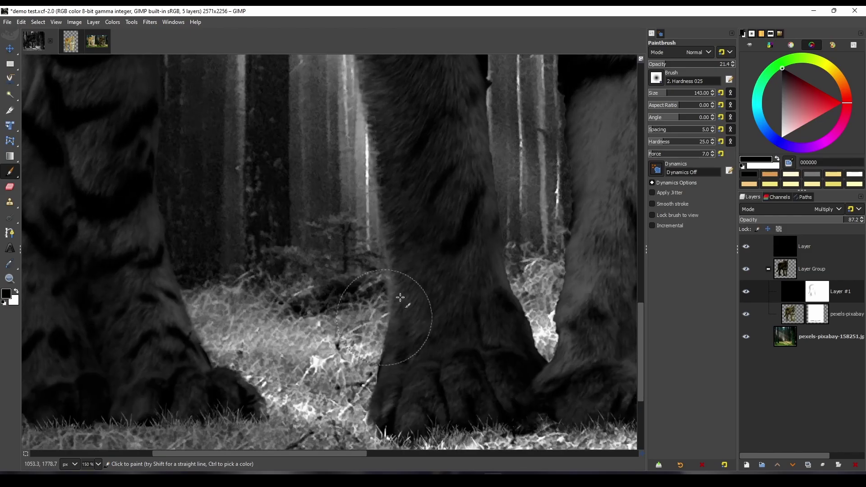
scroll(387, 312, "up", 5)
scroll(441, 232, "up", 2)
Paint the mask along the inner edge of the other front leg at 26.9 opacity and brush size 171.
scroll(555, 236, "down", 4)
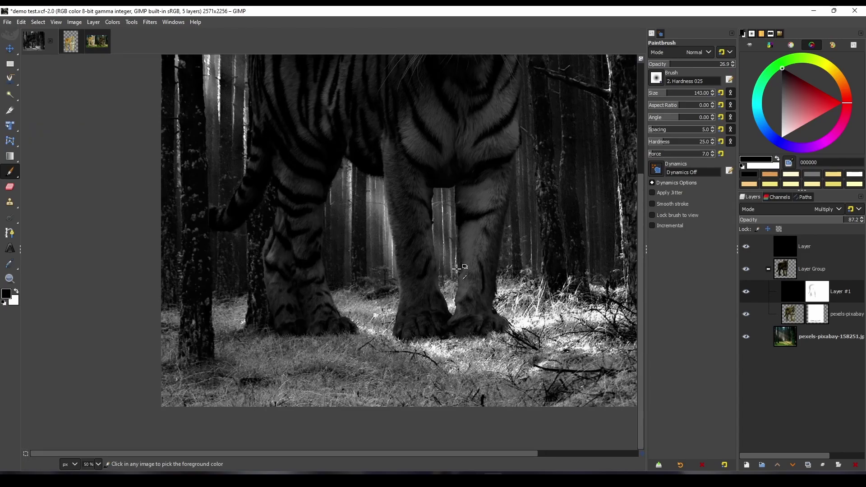
scroll(449, 262, "up", 2)
left_click_drag(450, 262, 413, 289)
left_click(668, 92)
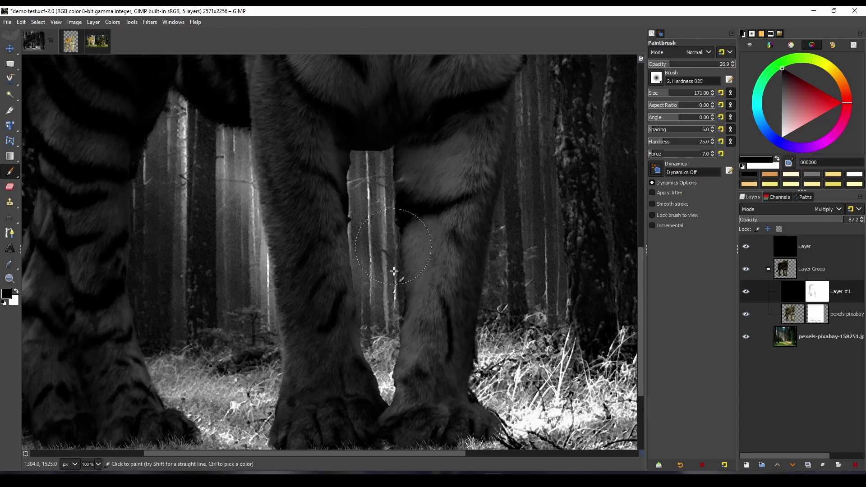
scroll(402, 298, "down", 4)
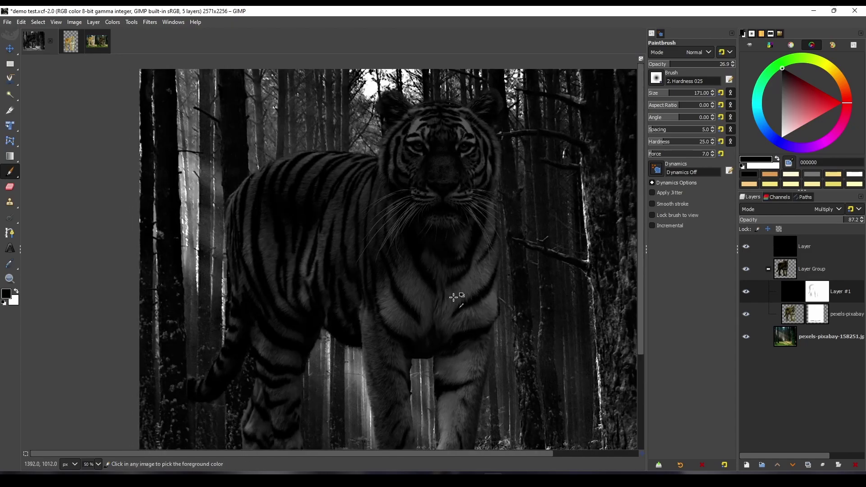
Brush the mask along the top of the tiger's back with brush size 189.
scroll(456, 295, "up", 4)
left_click_drag(426, 287, 464, 358)
left_click(669, 93)
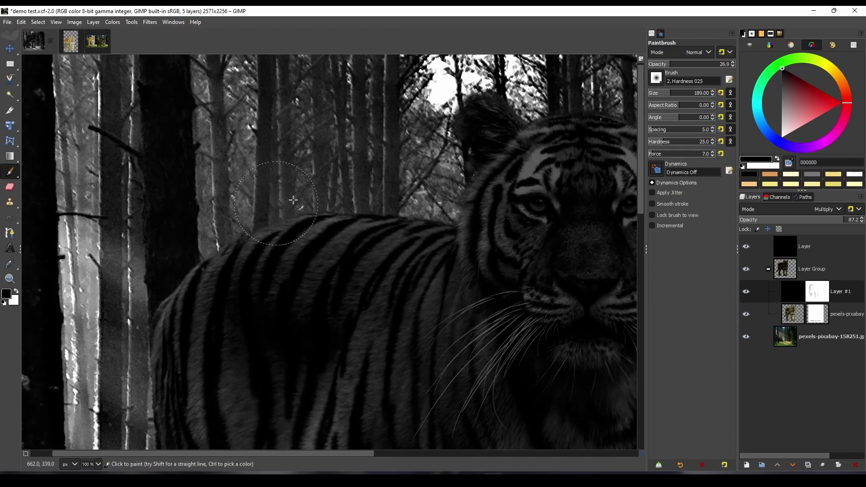
scroll(406, 216, "up", 3)
scroll(406, 216, "right", 2)
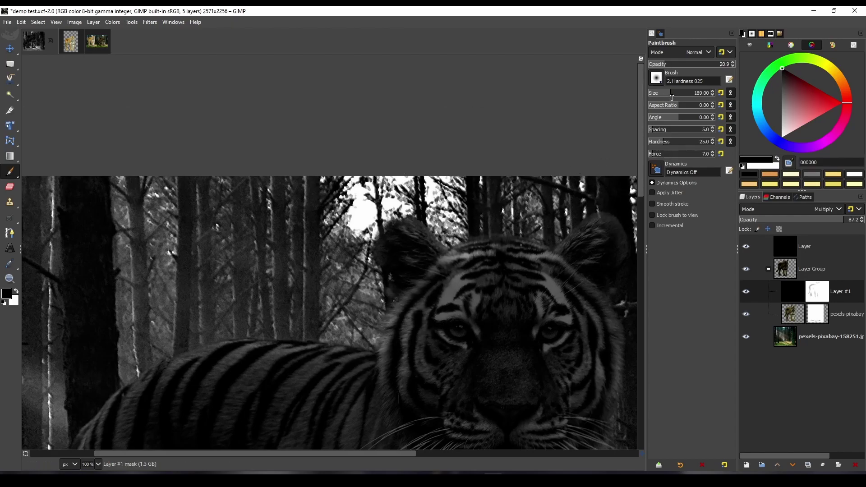
Brush the Layer #1 mask over the tiger's face and along its hindquarters with brush size 248.
left_click_drag(670, 97, 675, 98)
scroll(499, 253, "down", 1)
mouse_move(456, 289)
left_mouse_down()
mouse_move(415, 328)
mouse_move(460, 333)
mouse_move(498, 217)
mouse_move(483, 313)
mouse_move(495, 397)
mouse_move(487, 358)
left_mouse_up()
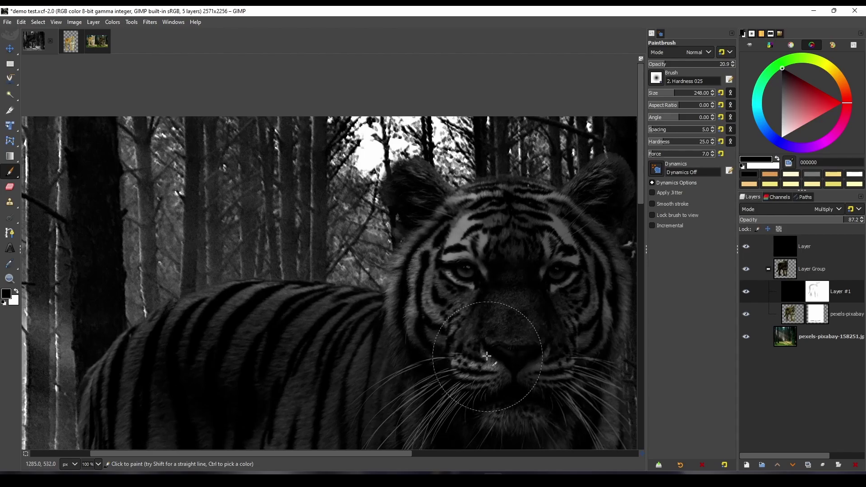
scroll(488, 357, "down", 2)
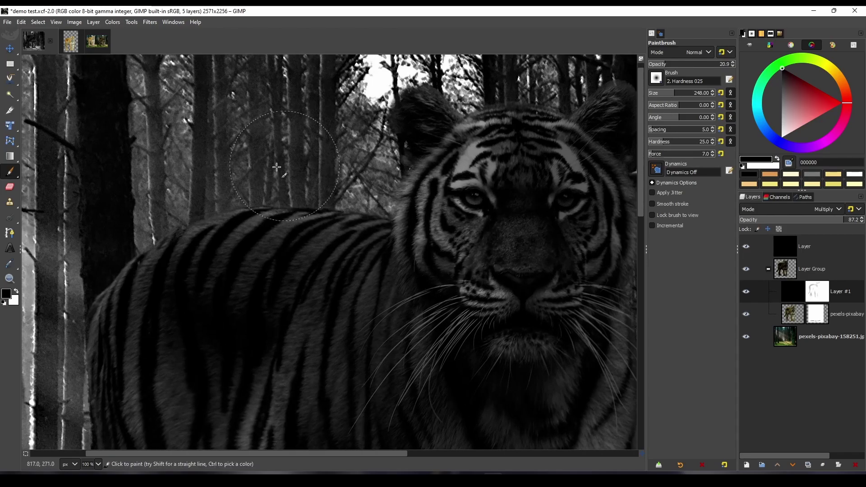
left_click_drag(101, 427, 148, 284)
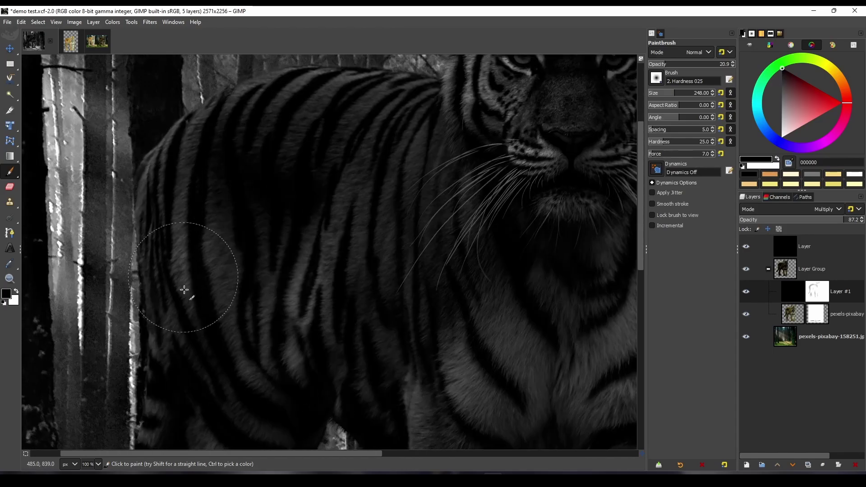
Brush the mask softly over the tiger's flank at 15.9 opacity and brush size 328.
left_click(679, 92)
left_click(666, 64)
left_click(659, 64)
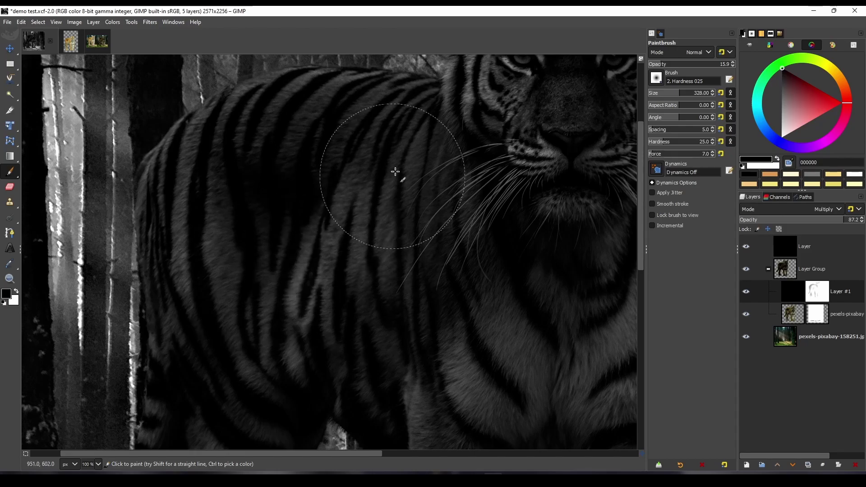
scroll(298, 381, "down", 4)
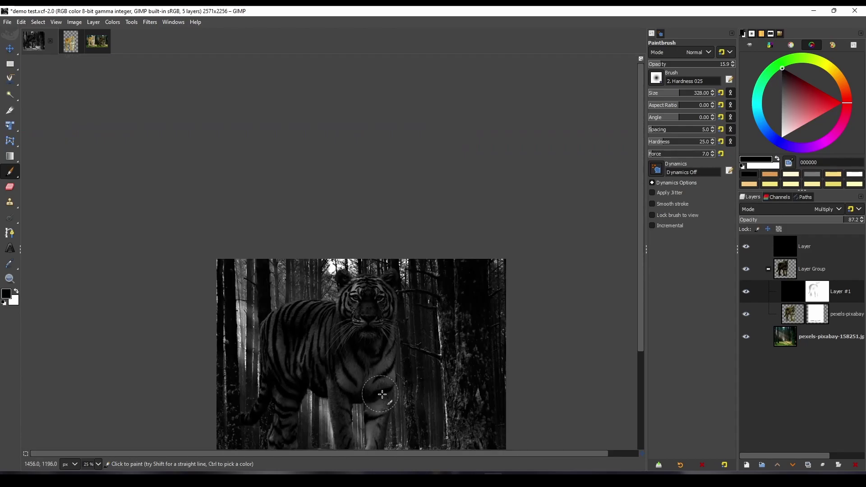
Compare the tiger in color with and without Layer #1, and set that layer's opacity to 82.
left_click(746, 246)
left_click(746, 292)
left_click(746, 292)
left_click(797, 296)
left_click(838, 222)
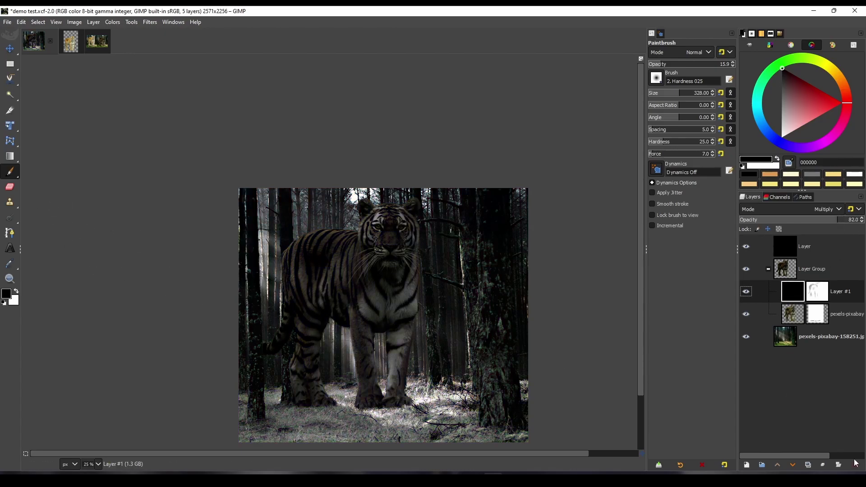
left_click(746, 246)
left_click(835, 222)
left_click(835, 222)
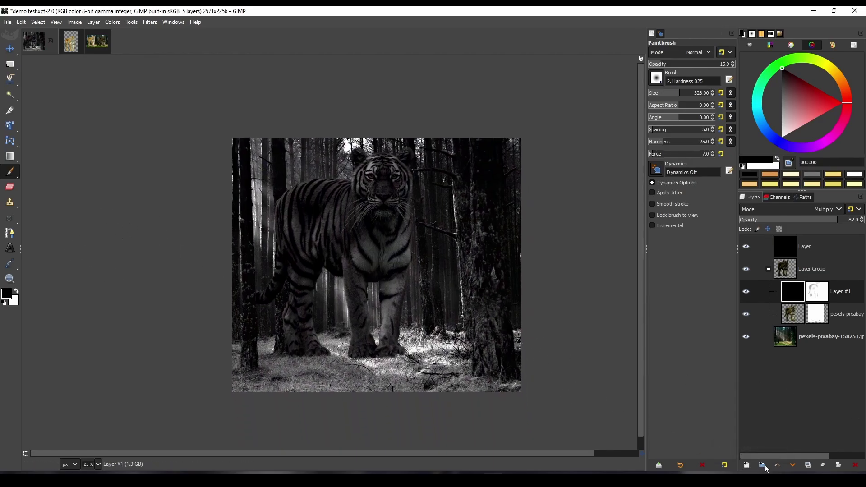
Add a black-filled layer above Layer #1 inside the group and set its blend mode to Dodge.
left_click(746, 465)
left_click(793, 451)
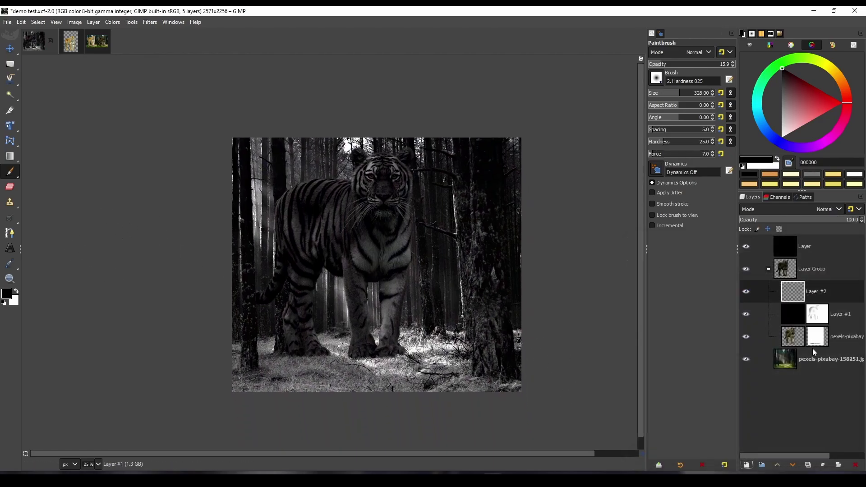
left_click_drag(6, 295, 278, 278)
left_click(826, 210)
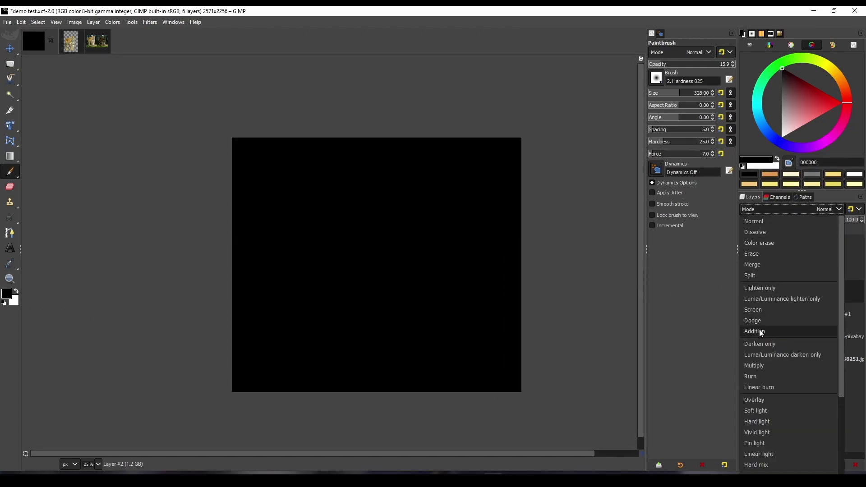
left_click(780, 321)
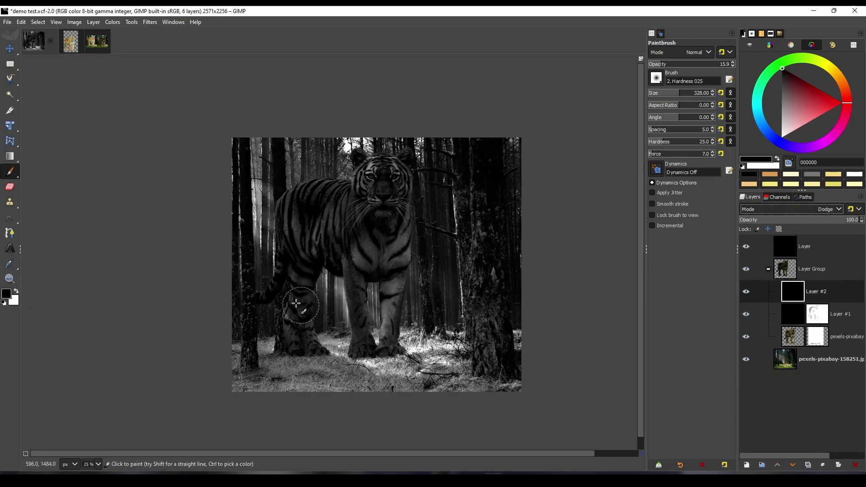
Hide the top black layer and sample the orange highlight df9a55 from the lit tree trunk as foreground color.
scroll(298, 299, "up", 2)
left_click_drag(289, 230, 402, 322)
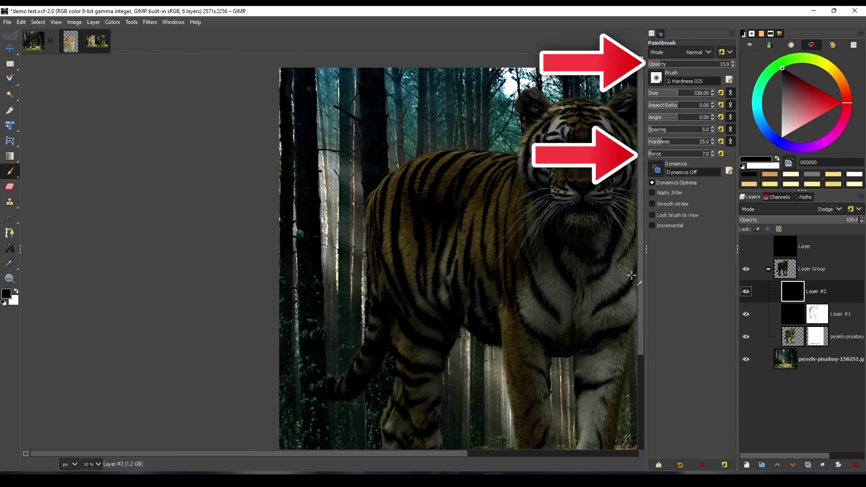
scroll(300, 202, "up", 3)
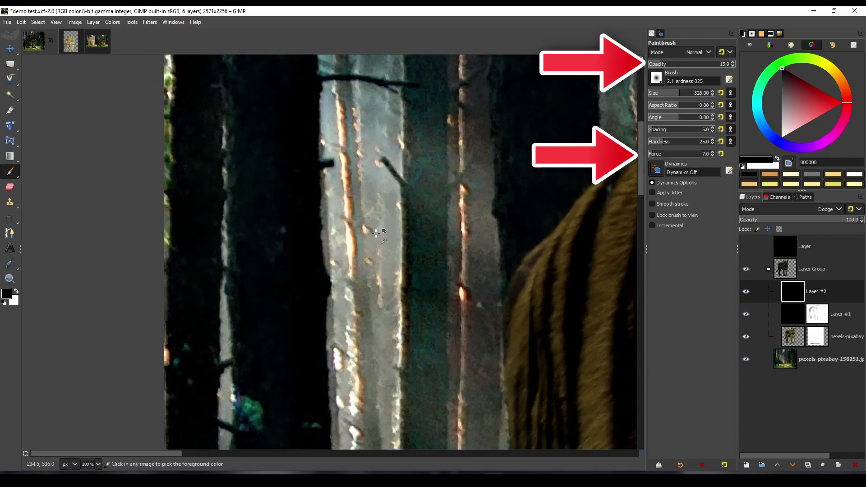
scroll(376, 233, "up", 2)
mouse_move(15, 177)
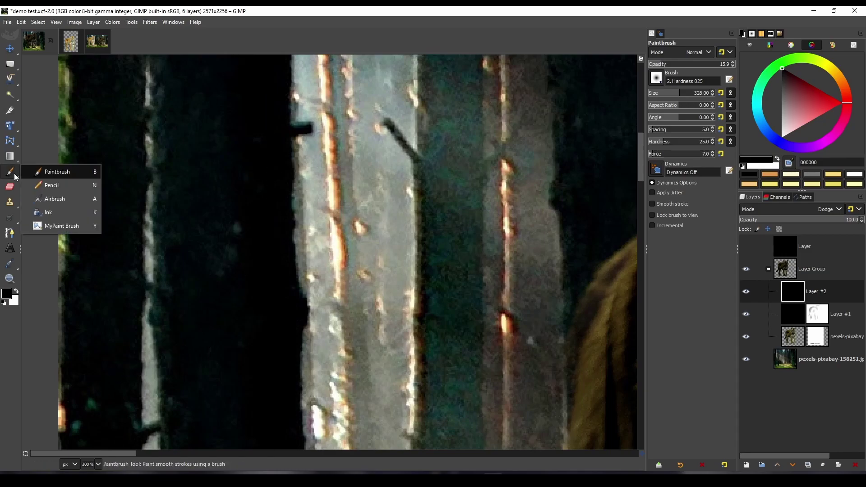
left_click(343, 244, "ctrl")
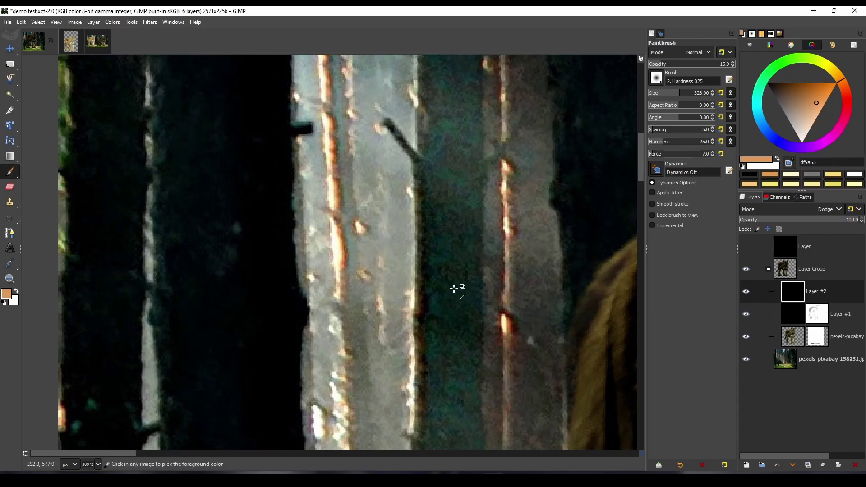
Lower the brush opacity to 11 and show the top black layer again for the grayscale view.
scroll(467, 289, "down", 5)
scroll(451, 282, "down", 1)
scroll(444, 277, "down", 1)
scroll(444, 277, "up", 2)
scroll(443, 277, "down", 1)
scroll(443, 277, "up", 1)
left_click_drag(654, 69, 657, 65)
left_click(746, 246)
Paint orange light on the Dodge layer along the edge of the tiger's rump with brush size 127.
scroll(463, 307, "up", 1)
scroll(348, 229, "up", 2)
left_click_drag(316, 203, 400, 280)
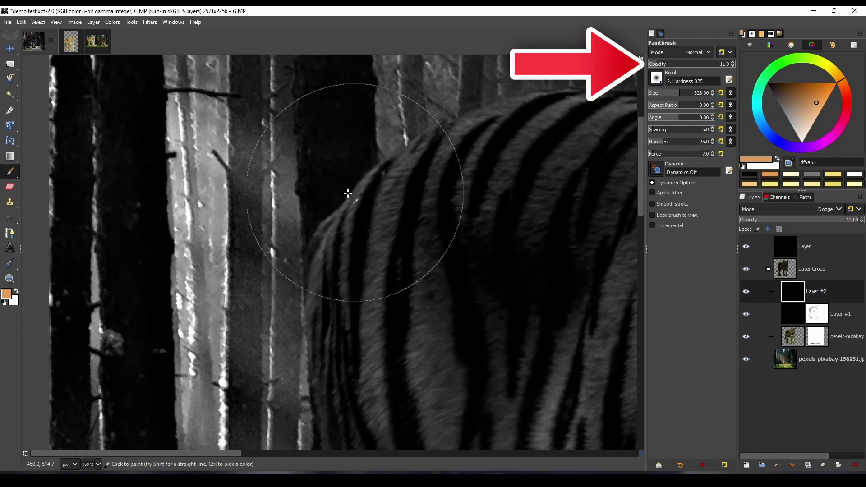
left_click_drag(340, 194, 324, 225)
left_click_drag(665, 96, 659, 95)
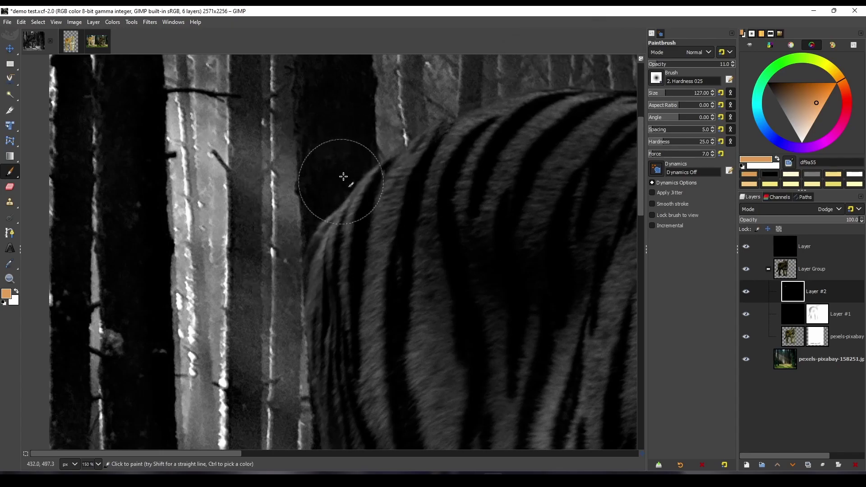
mouse_move(288, 219)
left_mouse_down()
mouse_move(281, 361)
mouse_move(297, 243)
mouse_move(303, 279)
left_mouse_up()
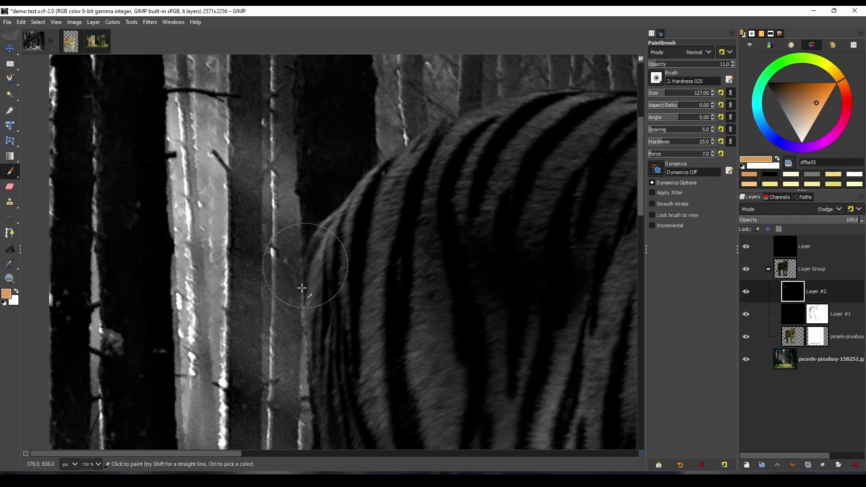
left_click_drag(328, 361, 326, 228)
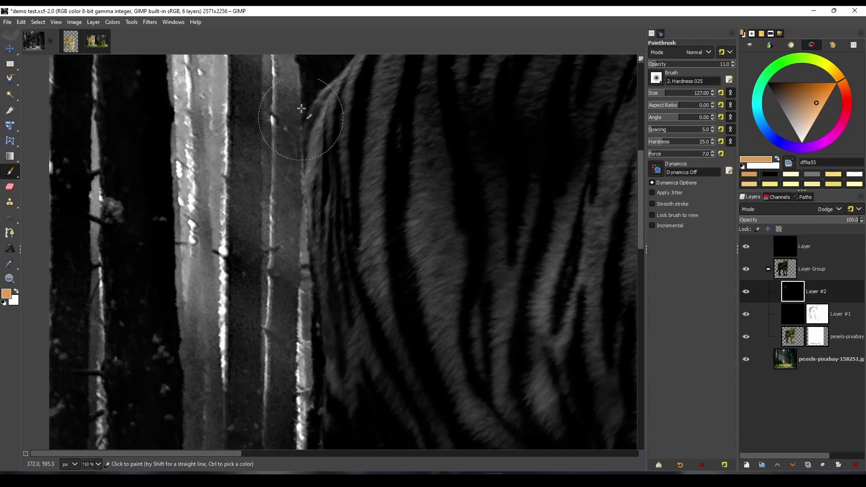
left_click_drag(306, 282, 318, 265)
Extend the light down the tiger's rear edge to the base of the tail with brush size 154.
scroll(400, 153, "up", 2)
left_click(667, 93)
left_click_drag(668, 94, 668, 94)
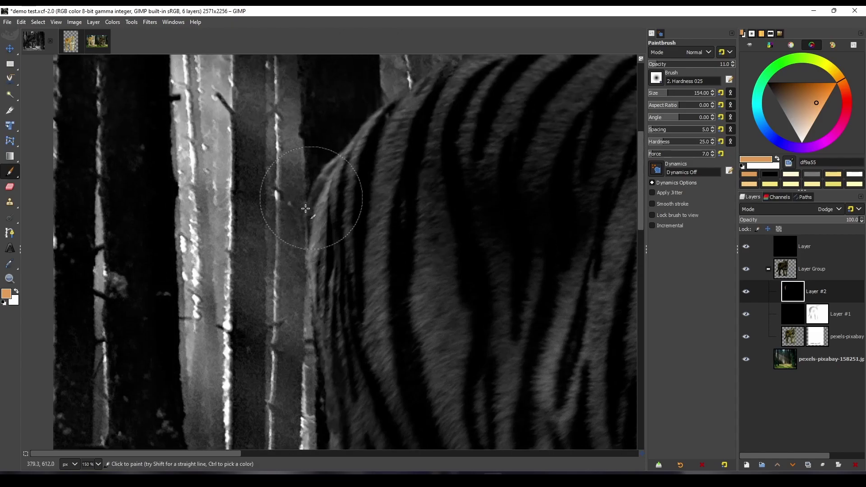
scroll(318, 344, "down", 2)
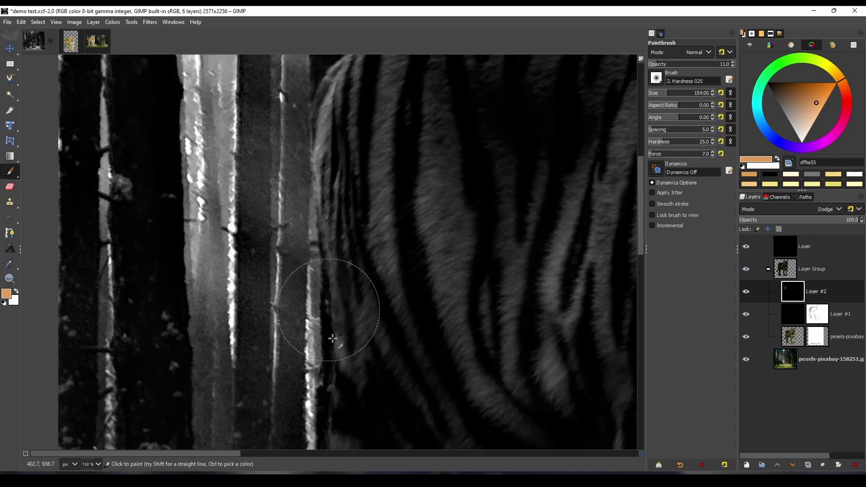
scroll(348, 209, "down", 5)
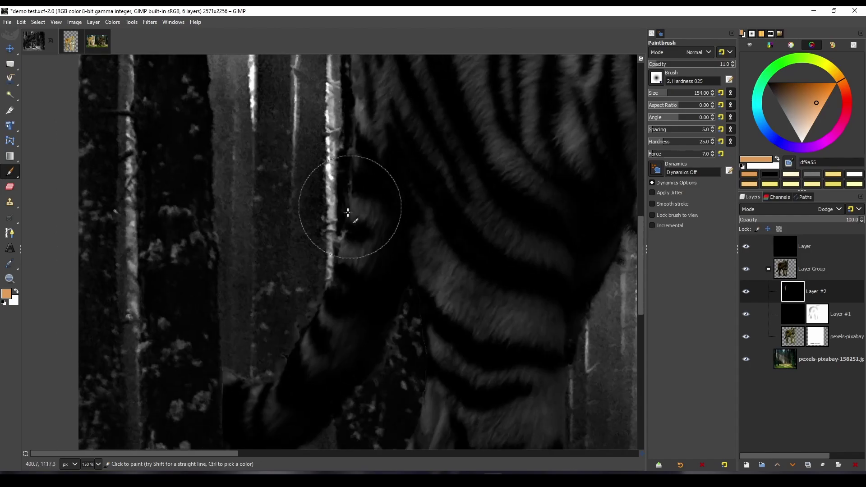
Paint light along the upper edge of the tail at 17.6 opacity with brush sizes 63 and 93.
mouse_move(668, 93)
left_mouse_down()
mouse_move(659, 93)
mouse_move(659, 64)
left_mouse_up()
mouse_move(328, 316)
left_mouse_down()
mouse_move(270, 378)
mouse_move(235, 382)
left_mouse_up()
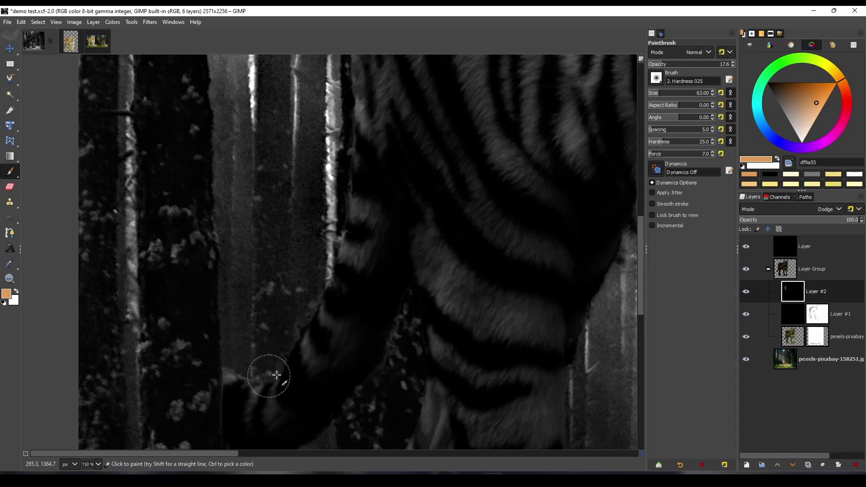
left_click(662, 94)
left_click_drag(250, 363, 248, 375)
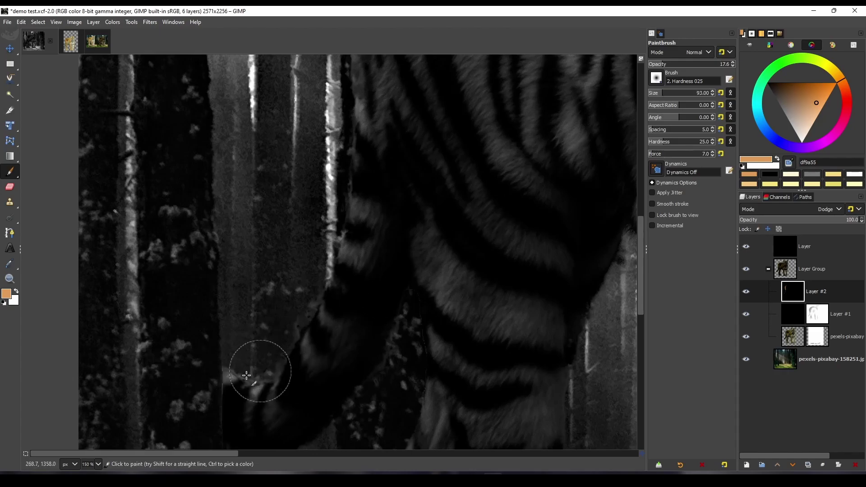
mouse_move(300, 351)
left_mouse_down()
mouse_move(319, 268)
mouse_move(313, 328)
mouse_move(328, 245)
mouse_move(299, 314)
mouse_move(238, 381)
mouse_move(267, 393)
mouse_move(227, 381)
left_mouse_up()
Build up broader light over the tail and rump with brush sizes 127, 221 and 352.
scroll(325, 319, "down", 5)
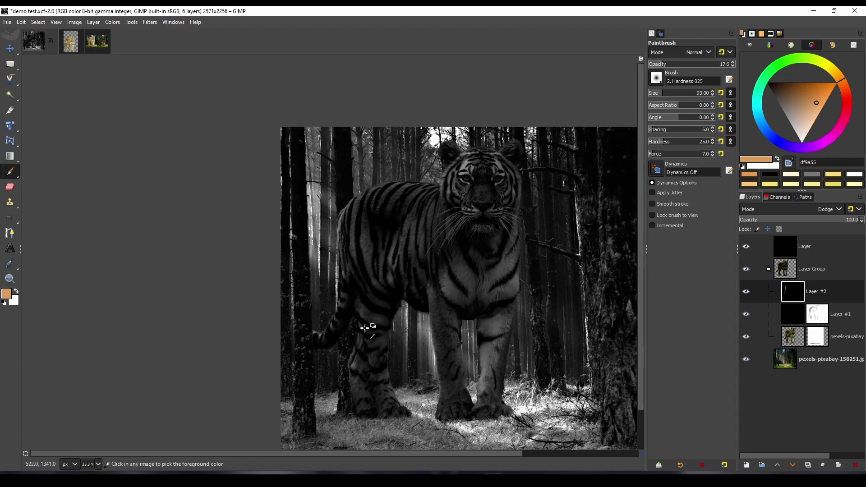
scroll(362, 329, "up", 3)
left_click_drag(684, 91, 698, 92)
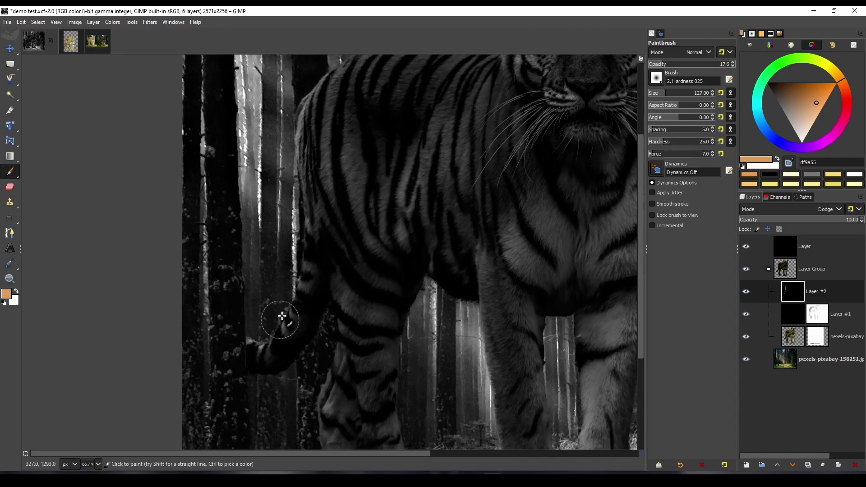
scroll(356, 288, "down", 3)
scroll(377, 280, "up", 3)
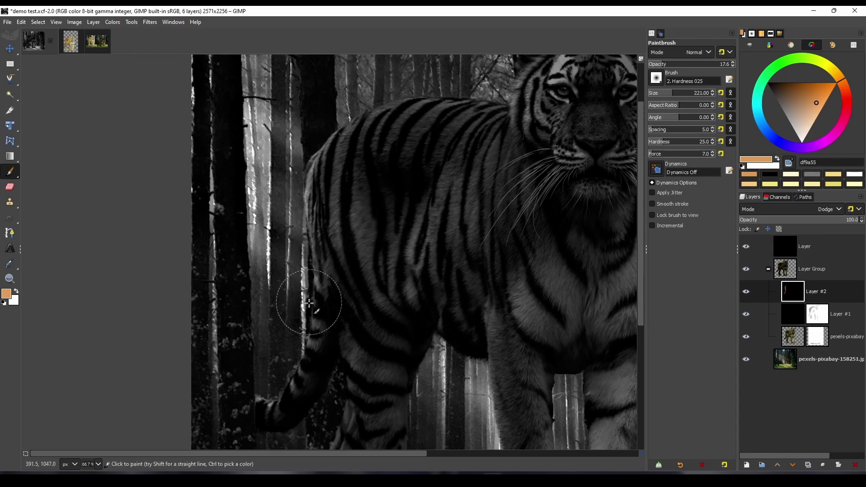
left_click(682, 98)
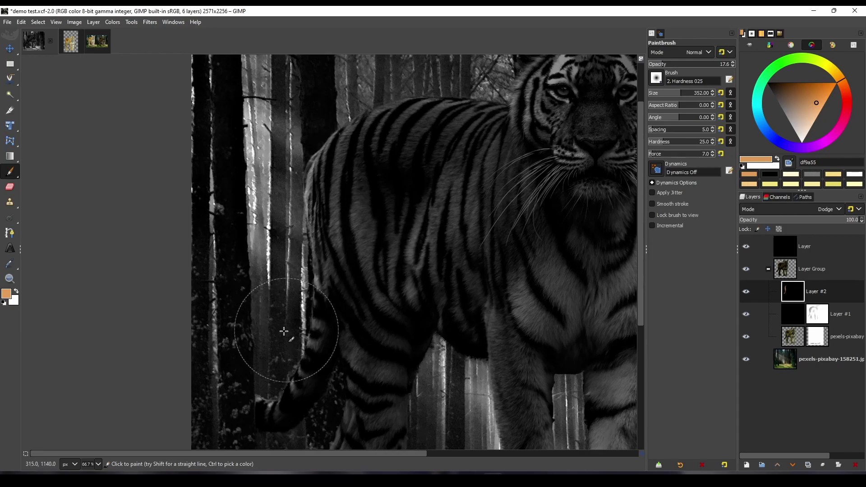
Brush light down the rear edge of the hind leg with brush size 183.
scroll(390, 305, "up", 2)
left_click_drag(680, 96, 669, 96)
scroll(518, 261, "down", 5)
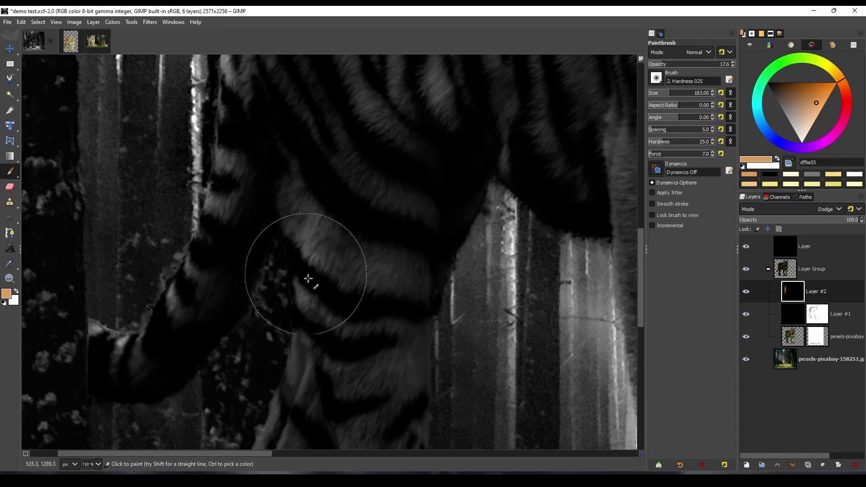
left_click_drag(331, 346, 323, 166)
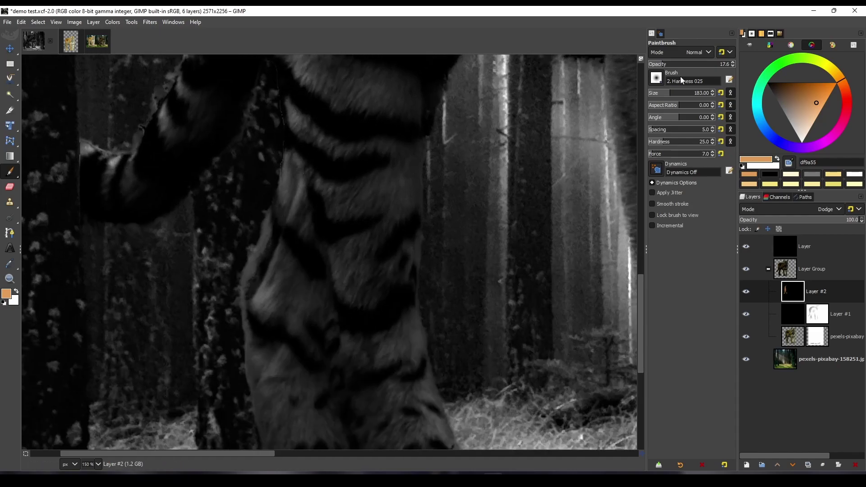
Paint finer light on the hind leg and down the edge of the nearest front leg with brush size 79.
left_click_drag(661, 96, 654, 96)
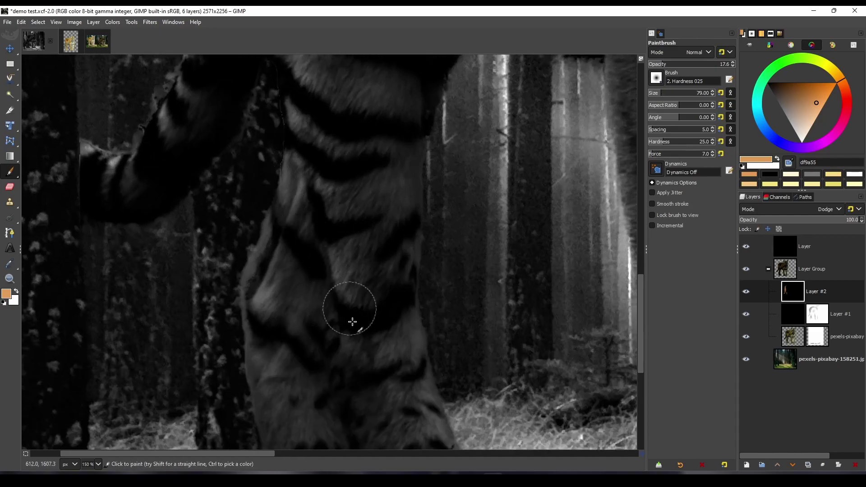
scroll(356, 343, "down", 4)
scroll(377, 325, "up", 2)
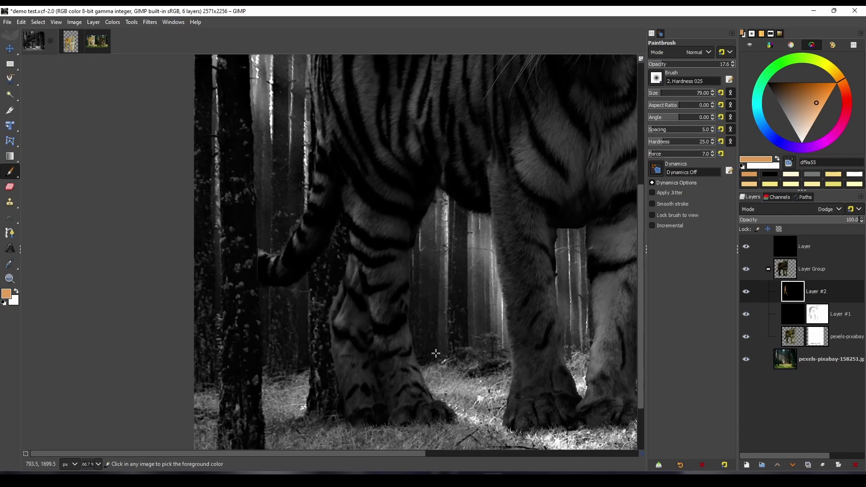
mouse_move(404, 203)
left_mouse_down()
mouse_move(401, 266)
mouse_move(412, 355)
left_mouse_up()
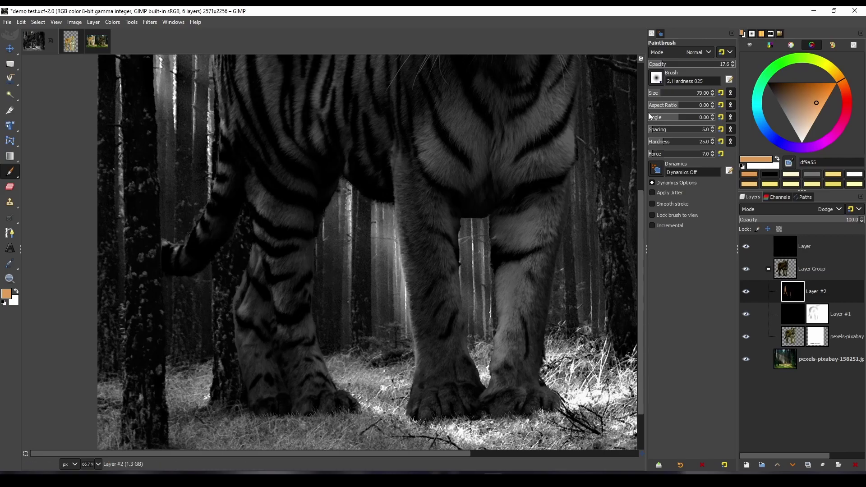
Paint light along the edges of the lower front legs and paws with brush sizes 112 and 59.
scroll(458, 328, "up", 3)
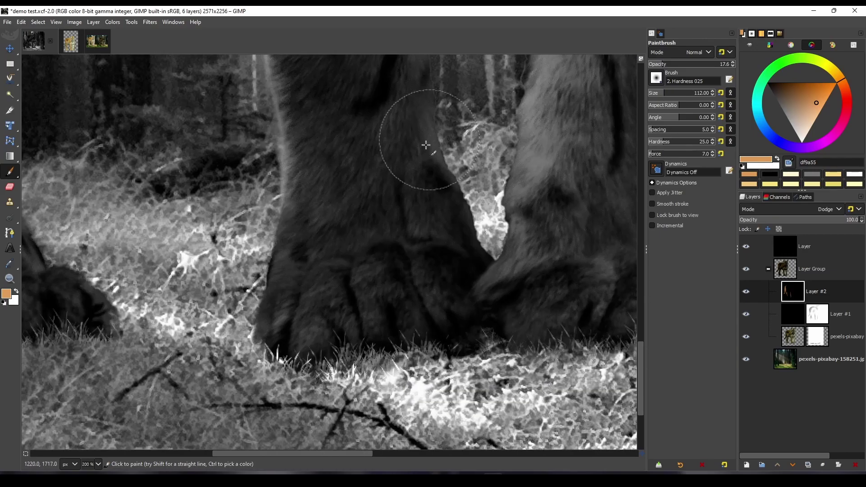
left_click_drag(661, 96, 660, 96)
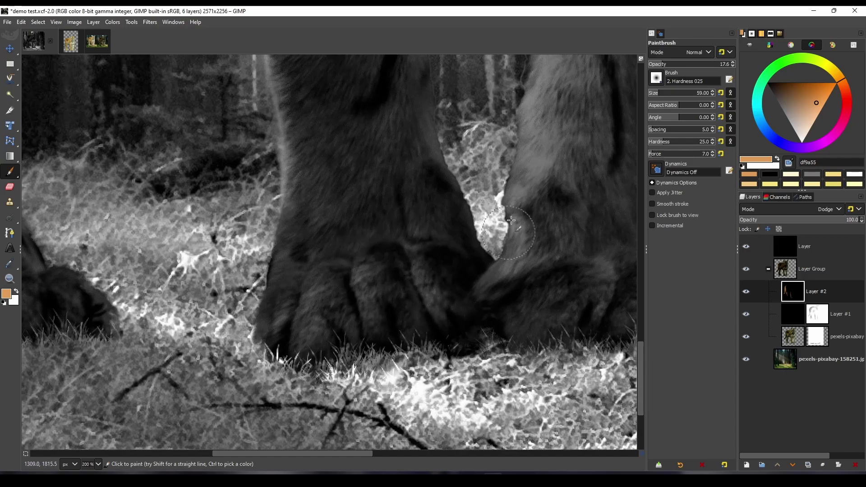
scroll(536, 263, "down", 5, "ctrl")
scroll(468, 344, "up", 3)
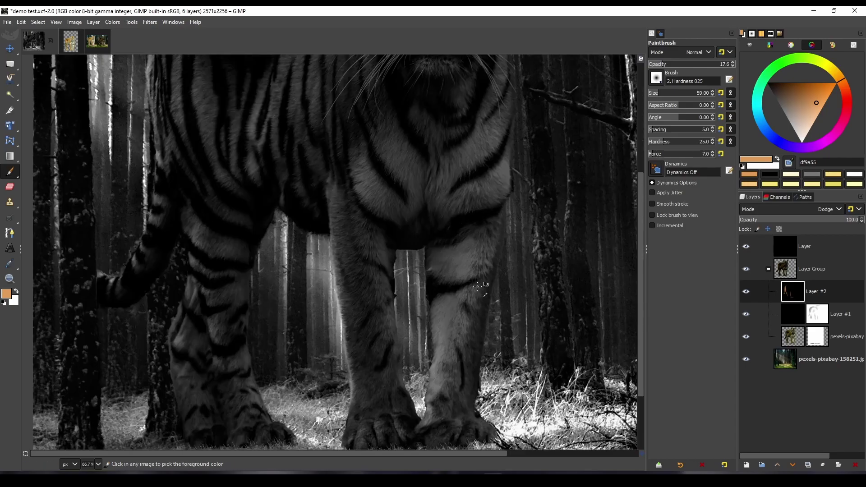
Paint orange light over the fur on the tiger's chest.
scroll(469, 261, "down", 1)
scroll(479, 313, "up", 3)
left_click_drag(439, 342, 462, 287)
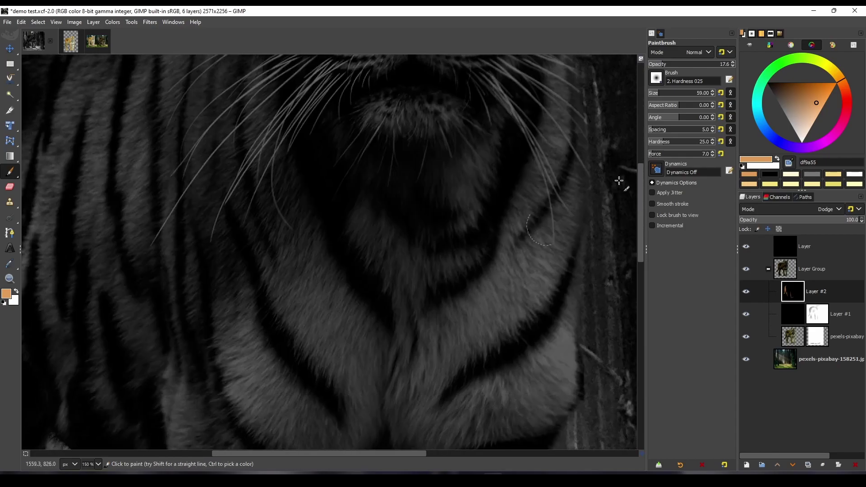
mouse_move(316, 333)
left_mouse_down()
mouse_move(283, 350)
mouse_move(315, 374)
mouse_move(376, 245)
left_mouse_up()
scroll(377, 245, "down", 4)
scroll(377, 245, "up", 1)
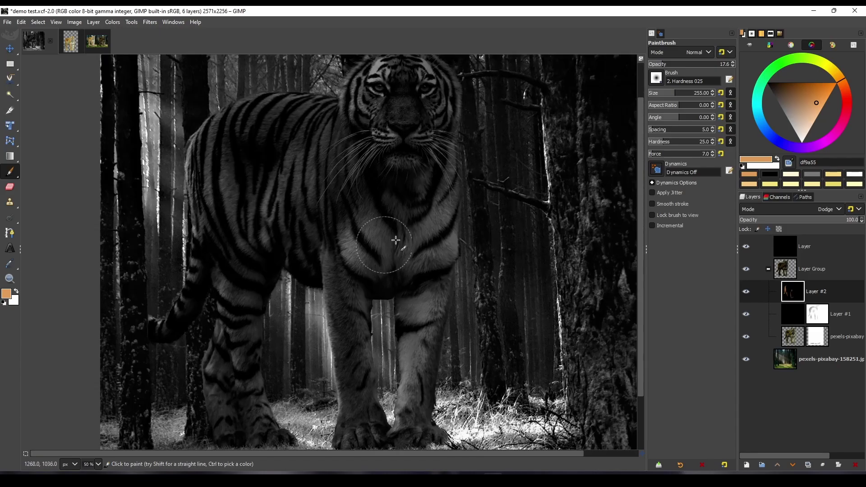
Reduce the brush opacity to 8.2 and brush soft light over the chest and upper front leg with size 255.
left_click(655, 65)
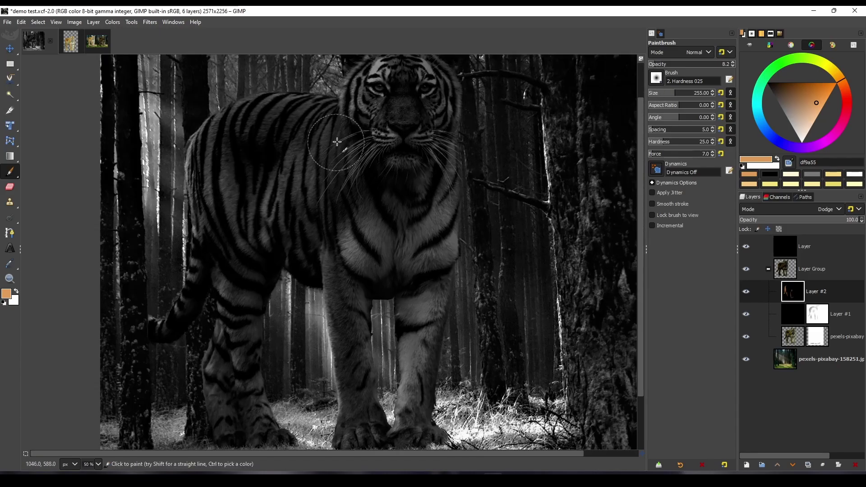
mouse_move(369, 254)
left_mouse_down()
mouse_move(370, 314)
mouse_move(370, 290)
mouse_move(325, 252)
mouse_move(307, 250)
mouse_move(315, 245)
mouse_move(321, 294)
left_mouse_up()
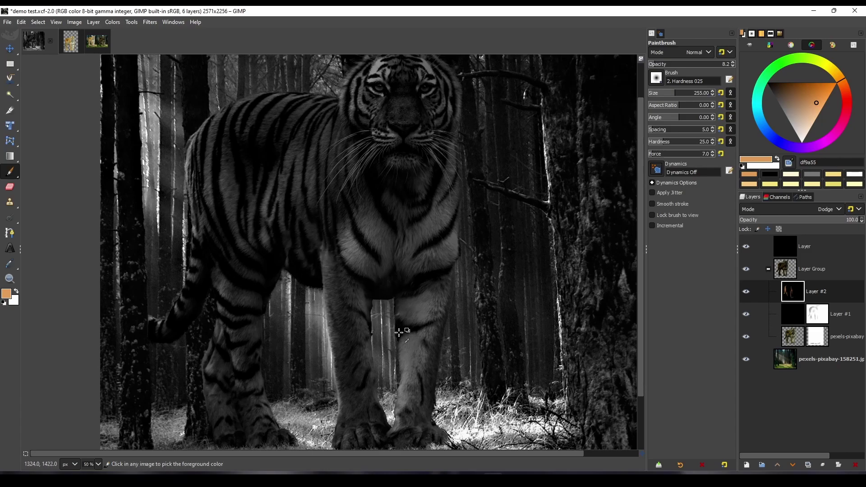
scroll(401, 325, "down", 3)
scroll(400, 310, "up", 1)
scroll(397, 300, "up", 3)
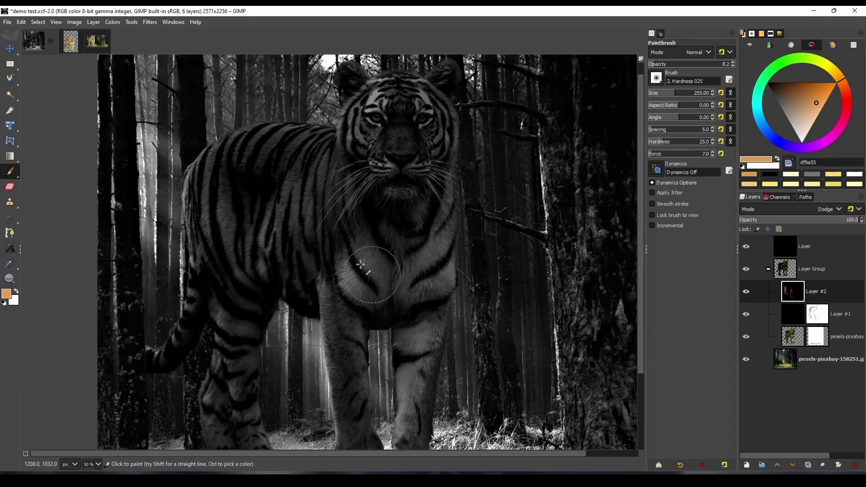
scroll(379, 271, "down", 1)
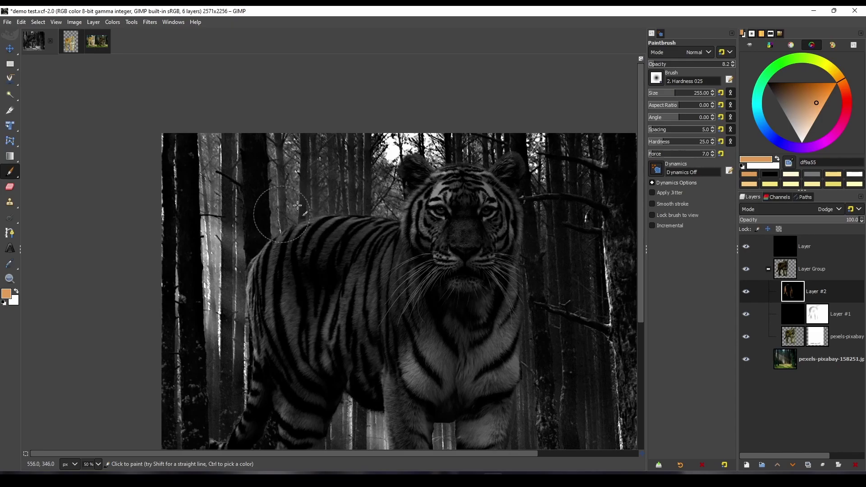
Brush faint light across the top of the tiger's head and around the eye with size 255 at 8.2 opacity.
key("ctrl")
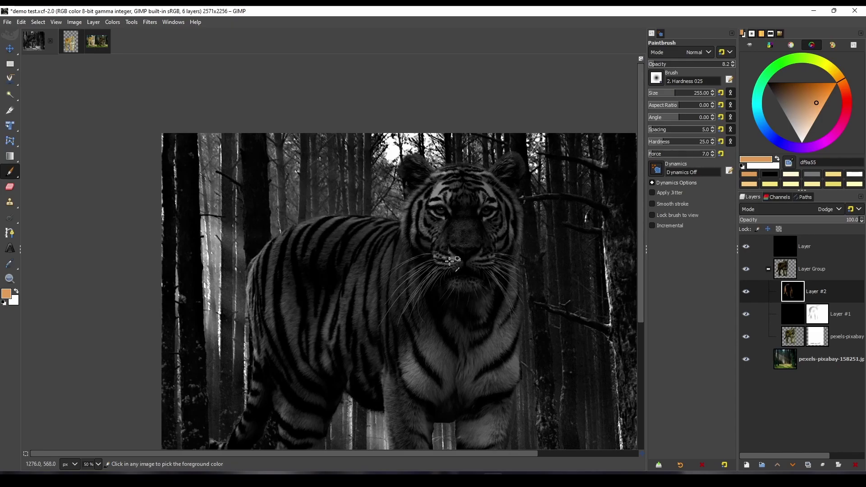
scroll(450, 260, "down", 2)
scroll(469, 270, "up", 2)
scroll(287, 166, "up", 1)
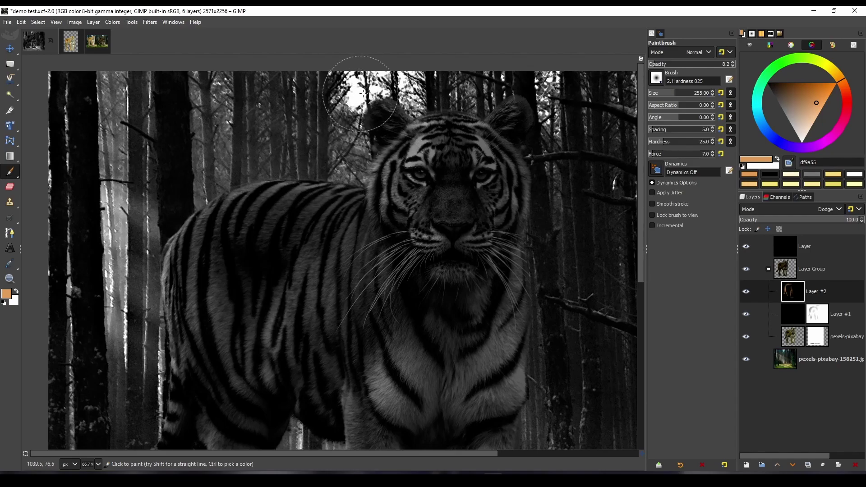
left_click_drag(400, 106, 399, 102)
mouse_move(489, 109)
left_mouse_down()
mouse_move(478, 102)
mouse_move(531, 92)
mouse_move(505, 103)
mouse_move(497, 151)
mouse_move(453, 149)
mouse_move(440, 174)
mouse_move(446, 169)
mouse_move(410, 163)
left_mouse_up()
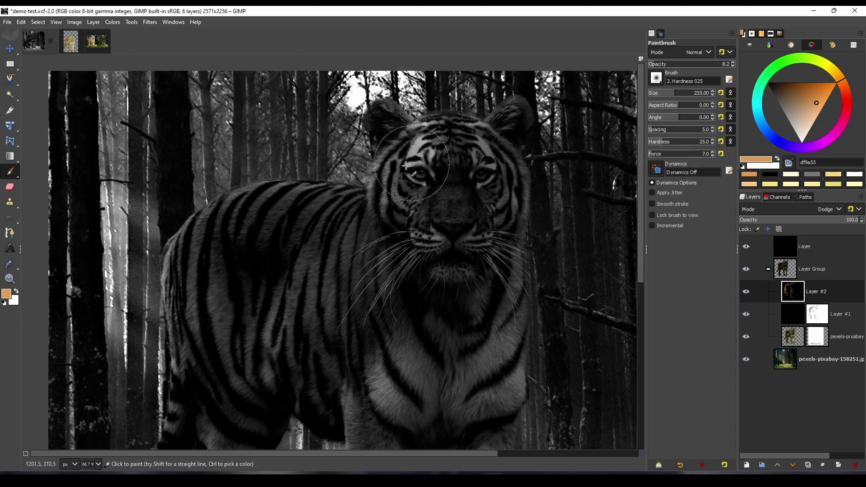
Hide the black top layer and toggle Layer #2 and Layer #1 to compare the lighting and shading in color.
scroll(518, 270, "down", 3)
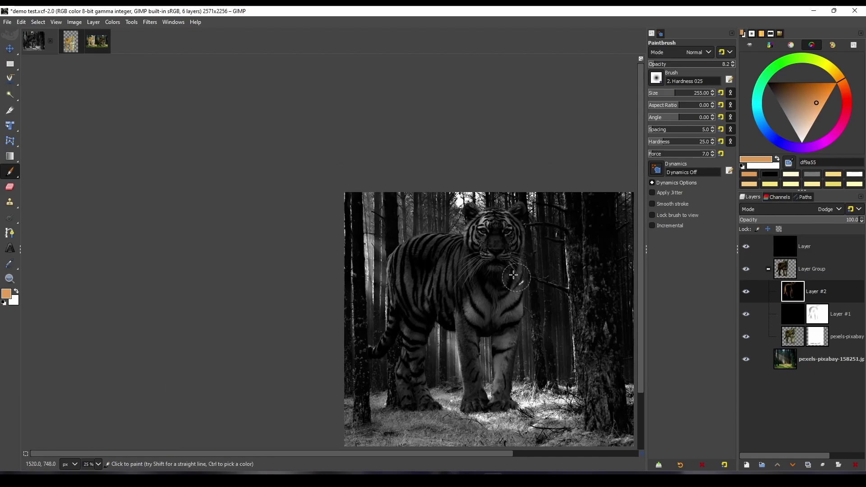
left_click(745, 247)
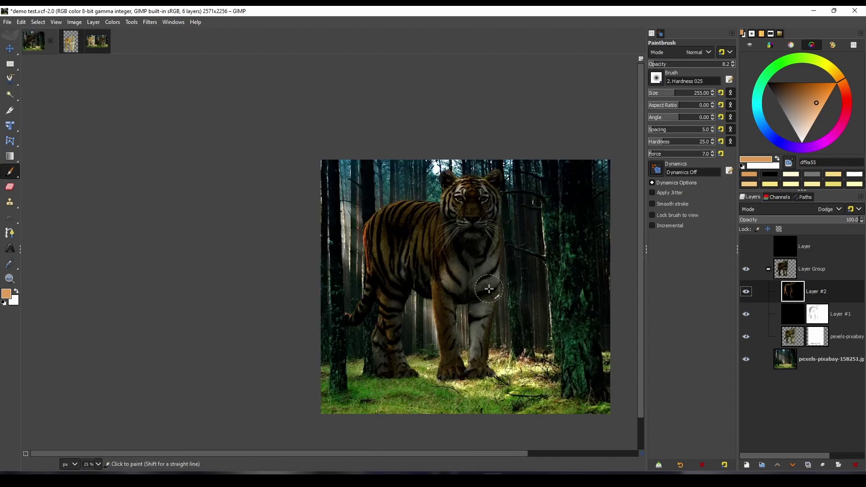
scroll(489, 288, "up", 1)
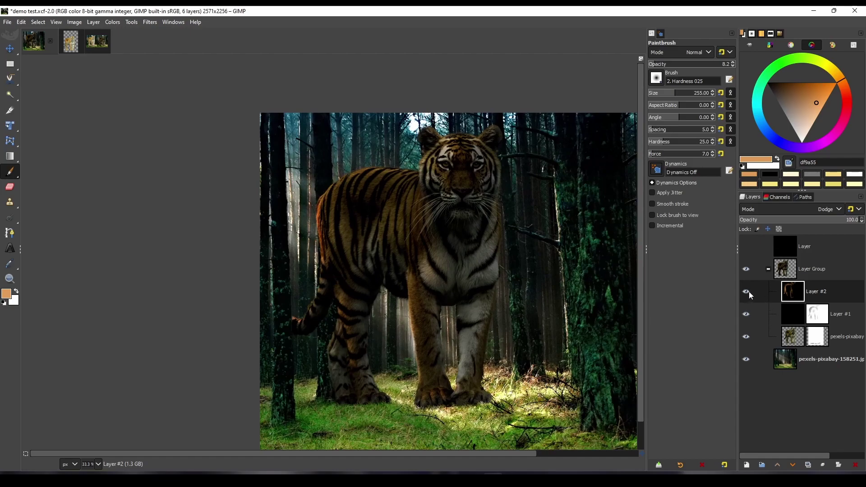
left_click_drag(749, 291, 748, 311)
left_click(747, 314)
left_click(746, 291)
scroll(488, 378, "down", 2)
scroll(488, 377, "up", 3)
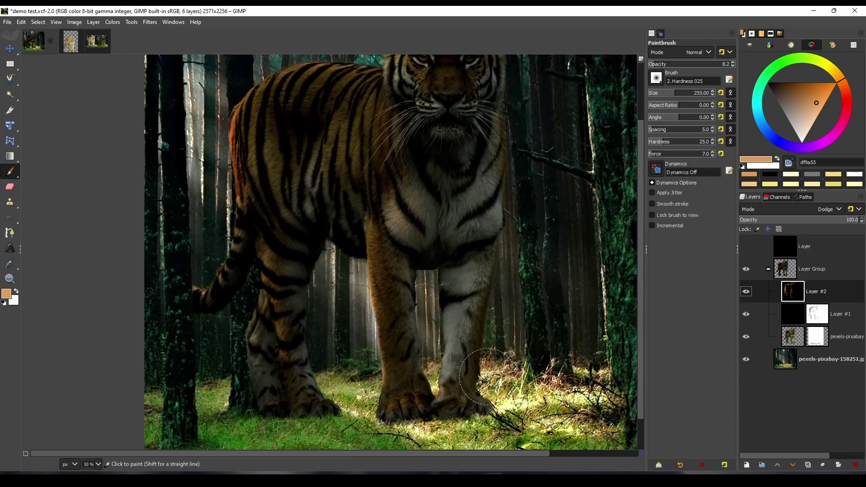
scroll(488, 377, "up", 1)
scroll(438, 296, "down", 2)
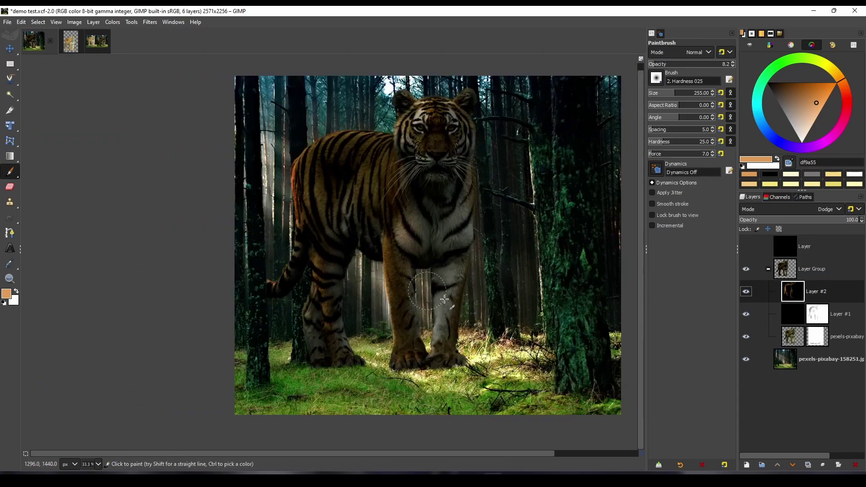
Show the black top layer again and paint light down the inner edge of the farther front leg with brush size 138.
scroll(456, 319, "up", 2)
left_click(746, 247)
scroll(485, 300, "up", 2)
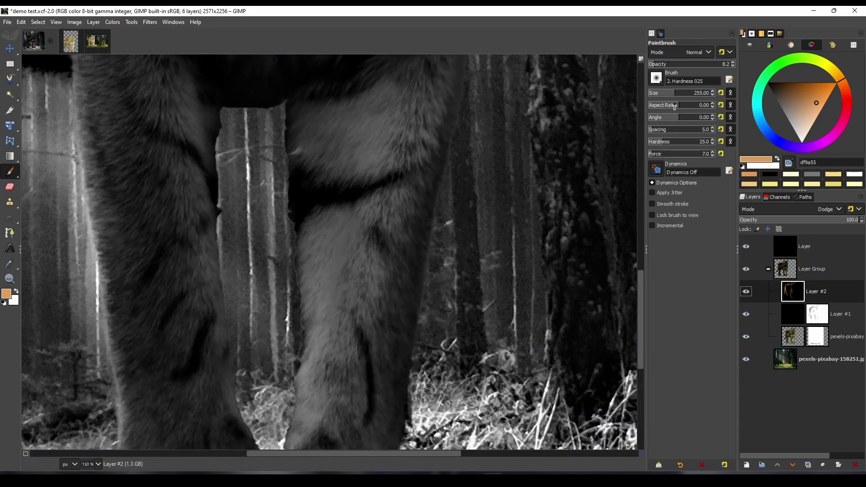
left_click(666, 91)
mouse_move(316, 250)
left_mouse_down()
mouse_move(305, 182)
mouse_move(294, 296)
mouse_move(308, 371)
left_mouse_up()
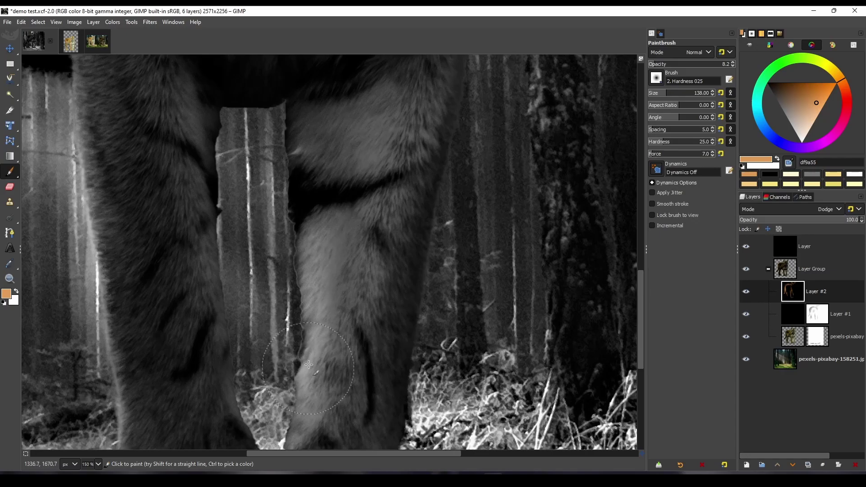
Hide the black top layer and examine the leg lighting in color from several zoom levels.
scroll(308, 371, "down", 2)
left_click(745, 246)
scroll(471, 320, "down", 3)
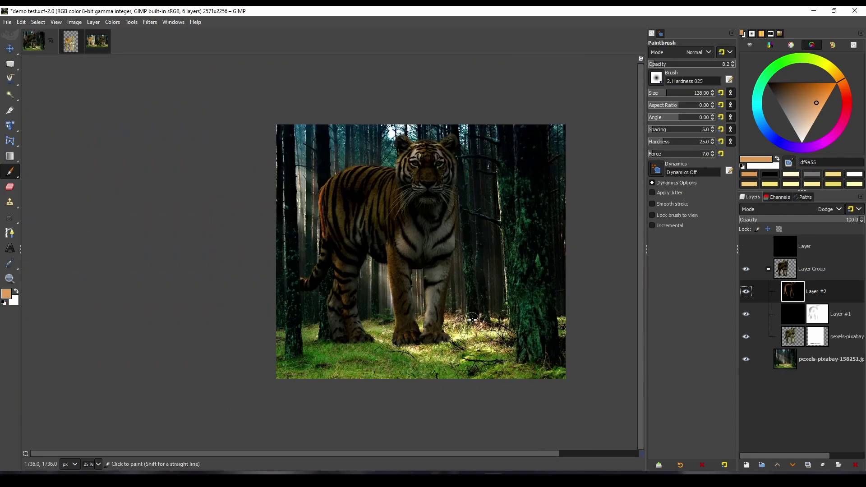
scroll(472, 320, "up", 2)
scroll(424, 303, "down", 1)
scroll(424, 303, "down", 1)
scroll(424, 303, "up", 1)
left_click_drag(432, 290, 409, 309)
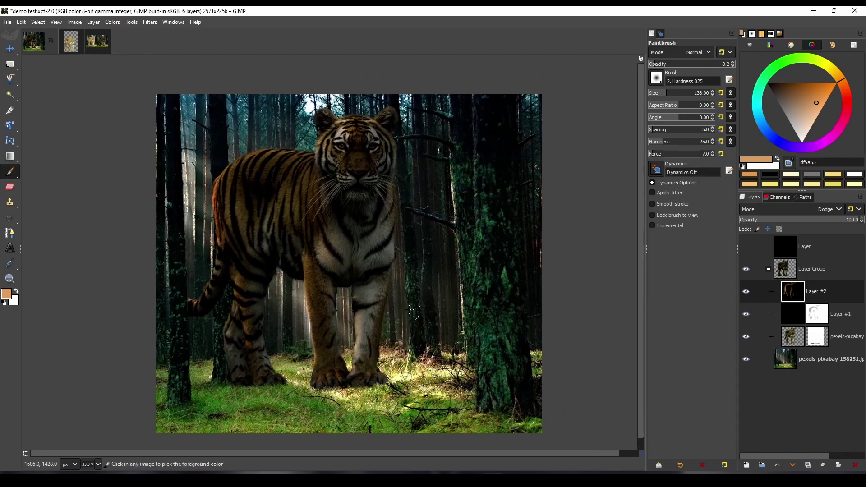
Try a different opacity on Layer #2 and toggle its visibility to compare the painted light.
left_click(822, 222)
scroll(507, 320, "down", 3)
scroll(508, 320, "up", 3)
scroll(507, 320, "down", 1)
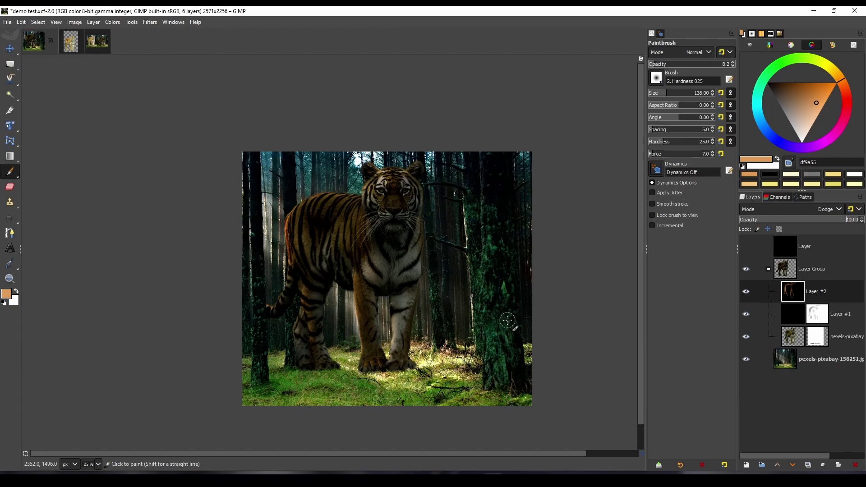
double_click(745, 292)
Set the brush to 14.8 opacity and size 426, and paint broad light over the tiger's back and flank.
scroll(333, 306, "up", 2)
left_click(659, 96)
left_click(661, 64)
left_click(675, 93)
left_click(684, 93)
mouse_move(292, 82)
left_mouse_down()
mouse_move(253, 94)
mouse_move(303, 141)
mouse_move(278, 143)
mouse_move(301, 230)
left_mouse_up()
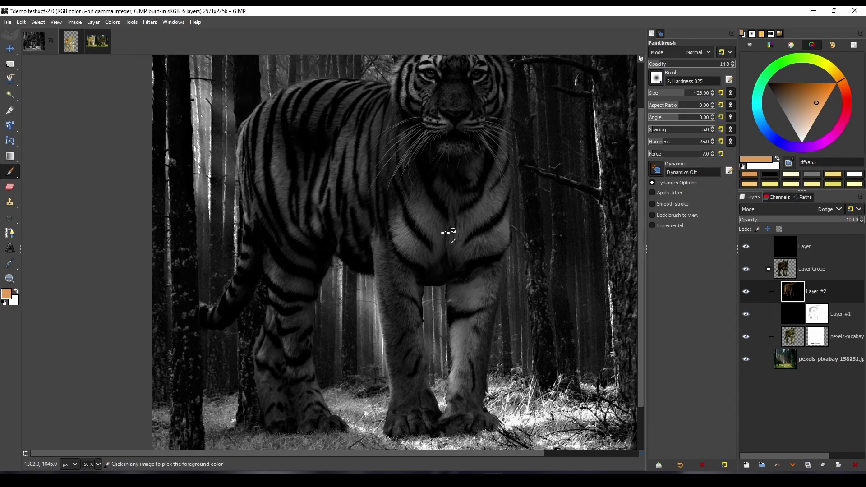
Hide the black top layer to examine how the broader body light blends with the forest in color.
scroll(445, 232, "down", 3)
left_click(746, 246)
scroll(440, 292, "up", 2)
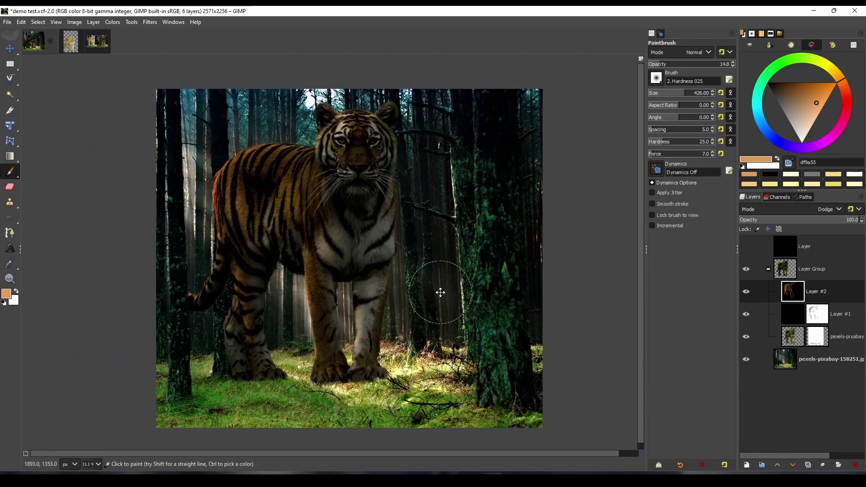
scroll(441, 291, "down", 2)
scroll(444, 292, "up", 1)
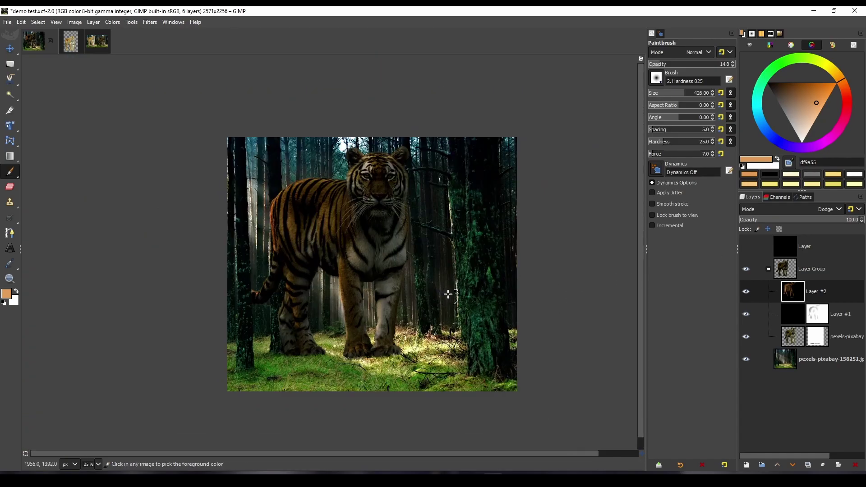
scroll(448, 294, "down", 6)
scroll(448, 294, "up", 6)
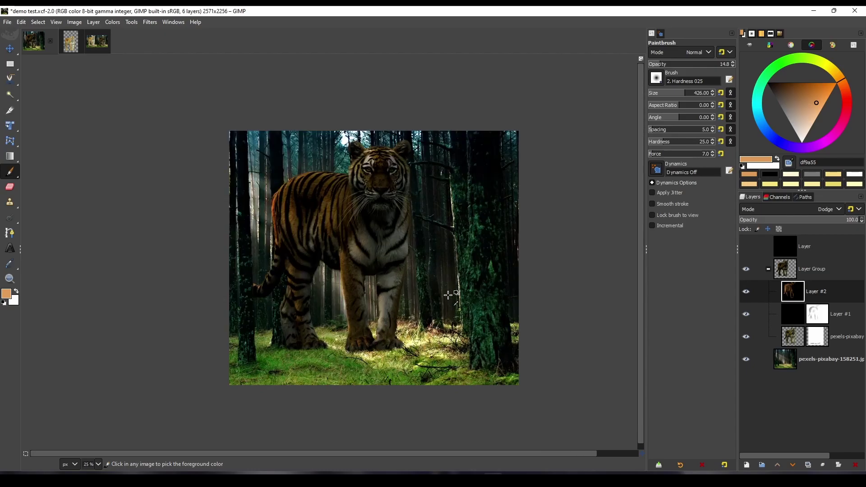
Set the brush size to 196 for the chest edge and check the whole tiger in color without the top layer.
scroll(448, 294, "up", 1)
scroll(495, 299, "up", 1)
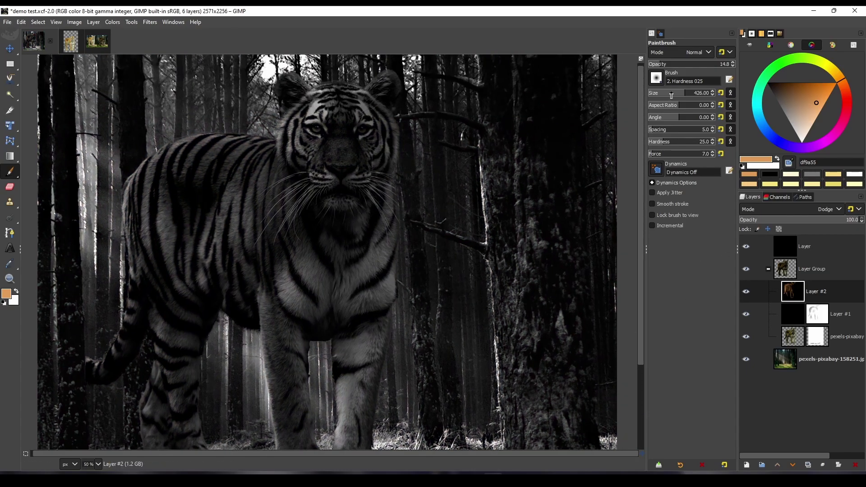
left_click(670, 92)
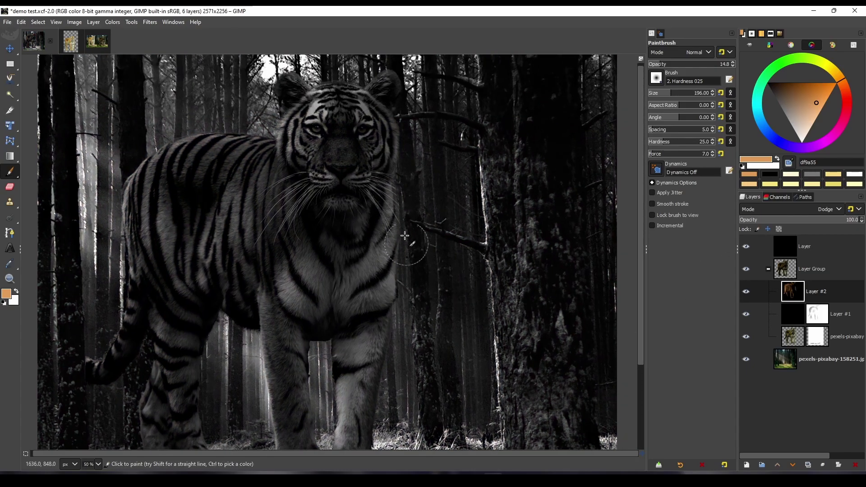
left_click(746, 246)
scroll(518, 284, "down", 2)
scroll(429, 276, "up", 2)
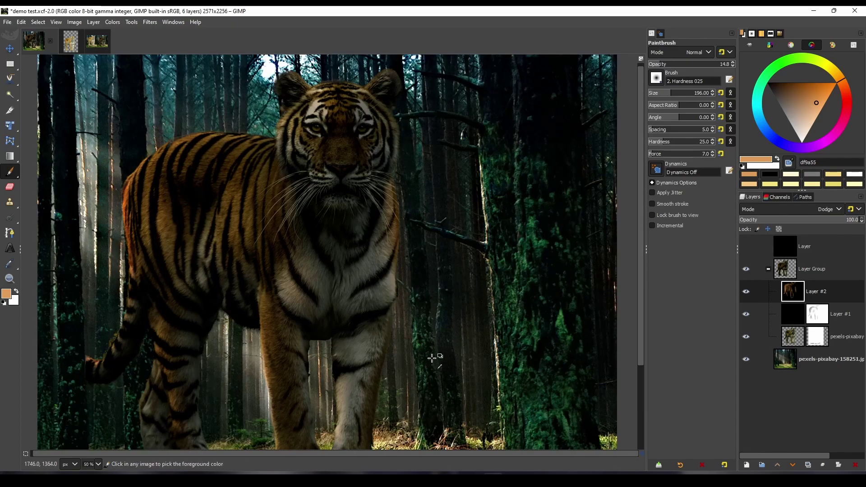
scroll(431, 358, "down", 2)
scroll(428, 255, "up", 1)
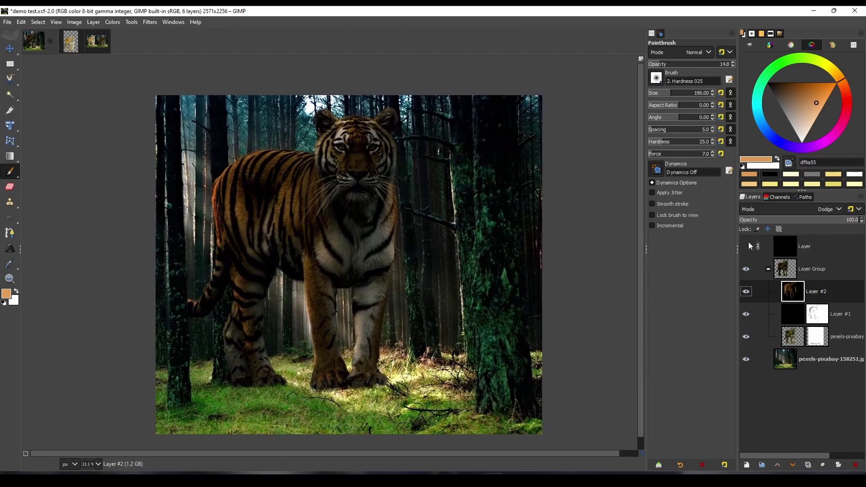
Select Layer #1 and lower its opacity to 72.9 to soften the Multiply shading.
left_click(743, 246)
left_click(797, 309)
left_click_drag(825, 221, 811, 226)
scroll(533, 358, "down", 3)
scroll(533, 358, "up", 2)
left_click(822, 222)
Toggle Layer #1 and Layer #2 on and off to compare the tiger with and without shading and light.
left_click(746, 311)
left_click(746, 295)
left_click(746, 294)
left_click(746, 295)
left_click(746, 311)
left_click(748, 292)
scroll(504, 337, "down", 1)
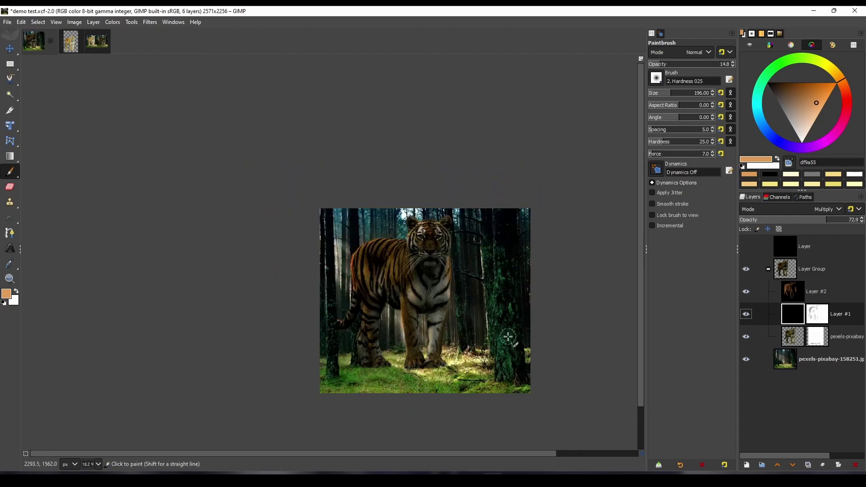
Select Layer #2 and paint light along the inner hind leg and nearest front leg with brush size 122 at 12.1 opacity.
scroll(501, 338, "up", 2)
scroll(468, 349, "up", 1)
scroll(468, 348, "down", 1)
scroll(468, 349, "up", 3)
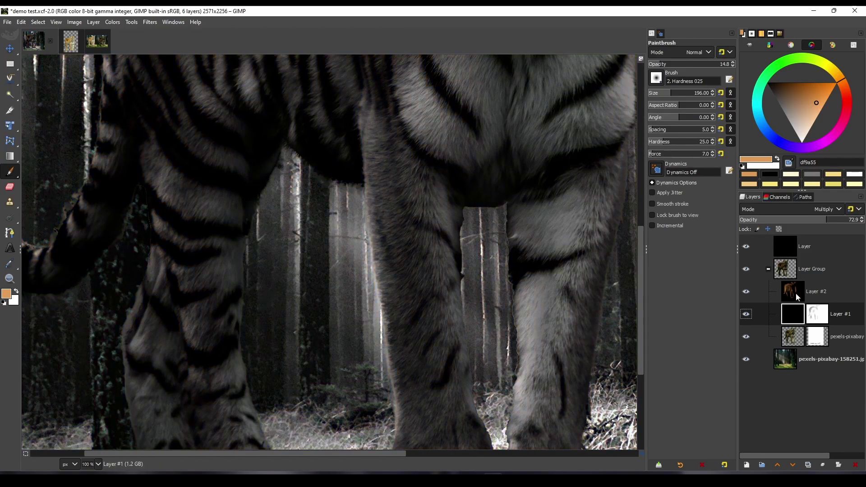
left_click(796, 297)
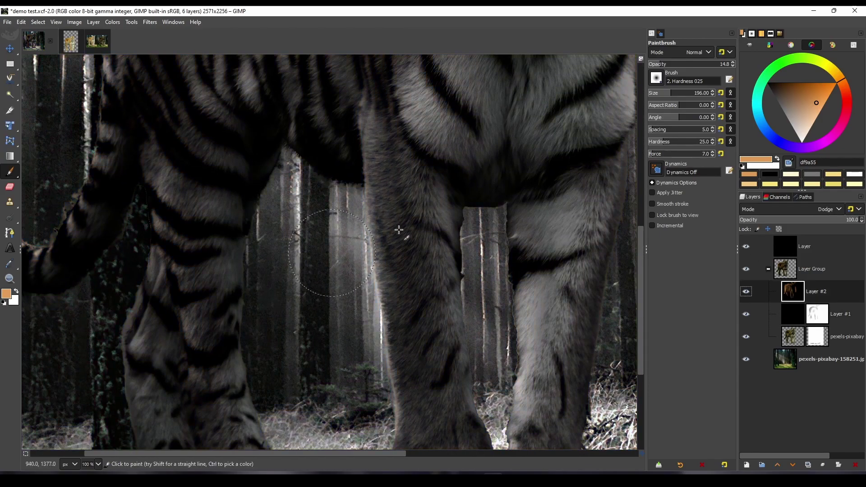
left_click(664, 92)
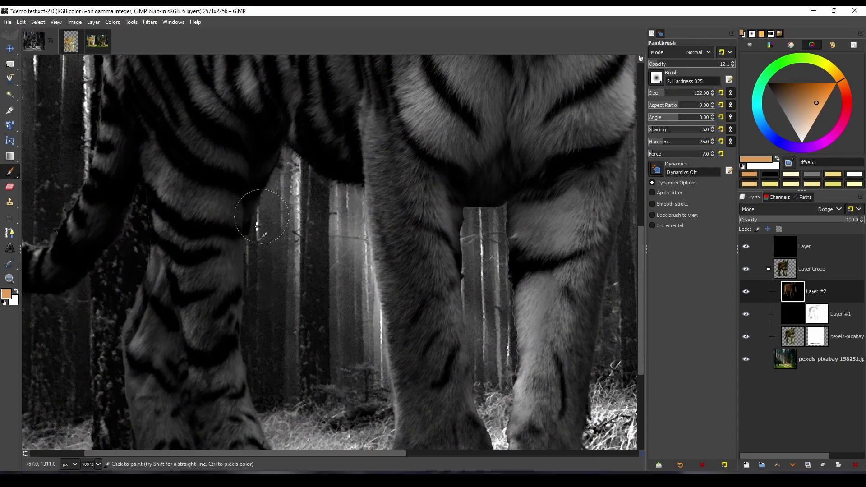
scroll(285, 393, "down", 2)
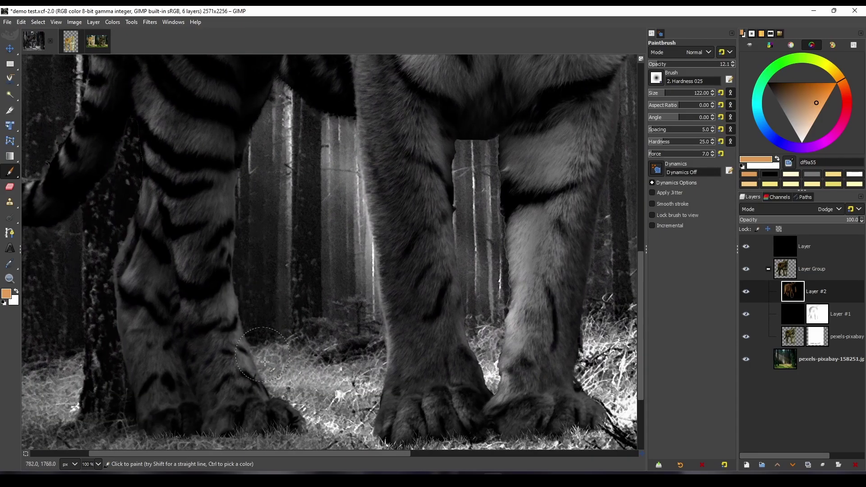
scroll(271, 352, "up", 3)
scroll(347, 287, "down", 3)
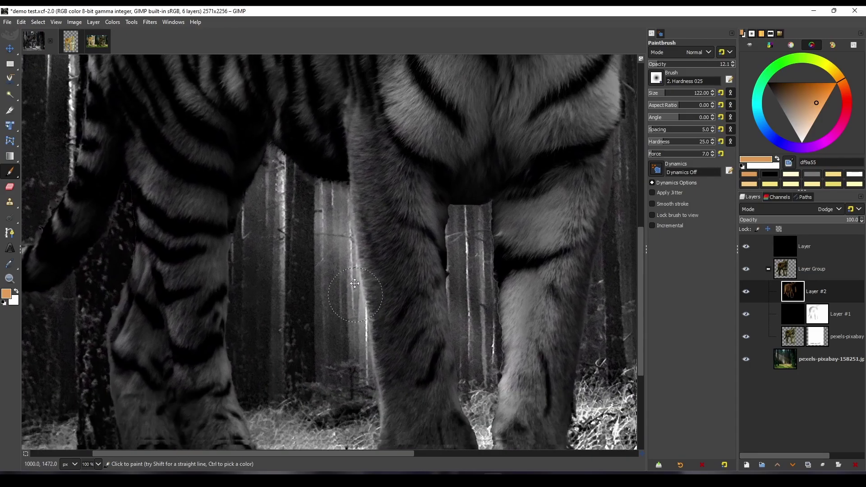
scroll(385, 396, "down", 1)
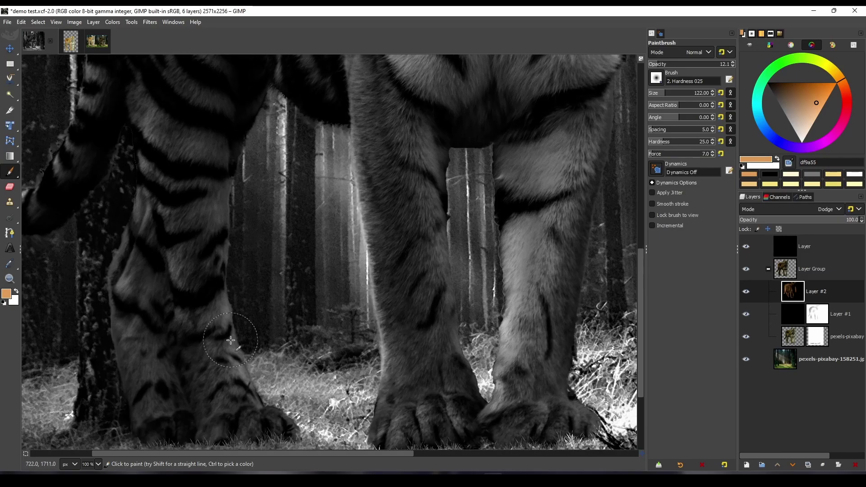
scroll(348, 389, "down", 2)
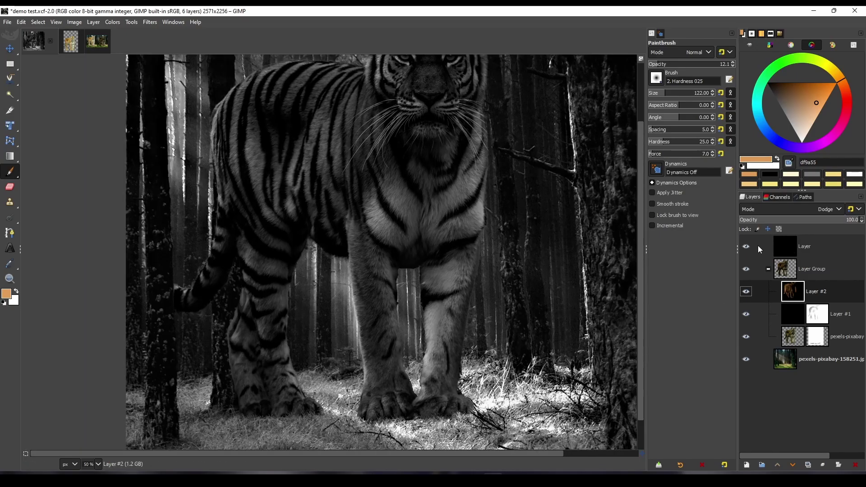
Hide the top black layer and check the whole tiger in color against the forest.
left_click(745, 246)
scroll(451, 316, "down", 2)
scroll(476, 310, "up", 1)
scroll(451, 333, "down", 2)
scroll(425, 359, "up", 1)
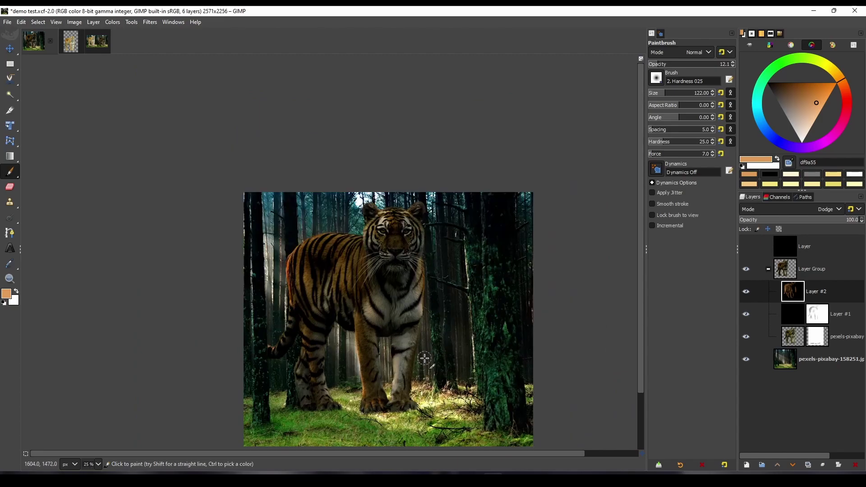
scroll(457, 344, "down", 1)
scroll(457, 345, "up", 1)
left_click_drag(457, 345, 436, 310)
left_click(797, 290)
left_click(112, 22)
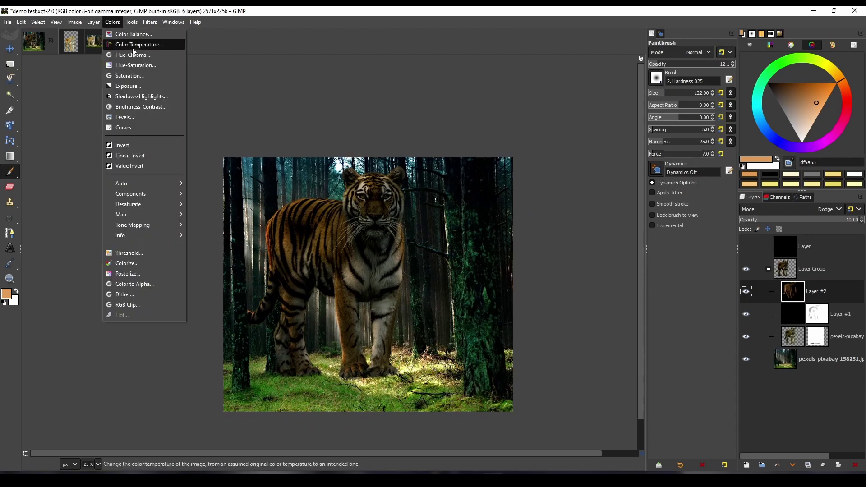
left_click(151, 44)
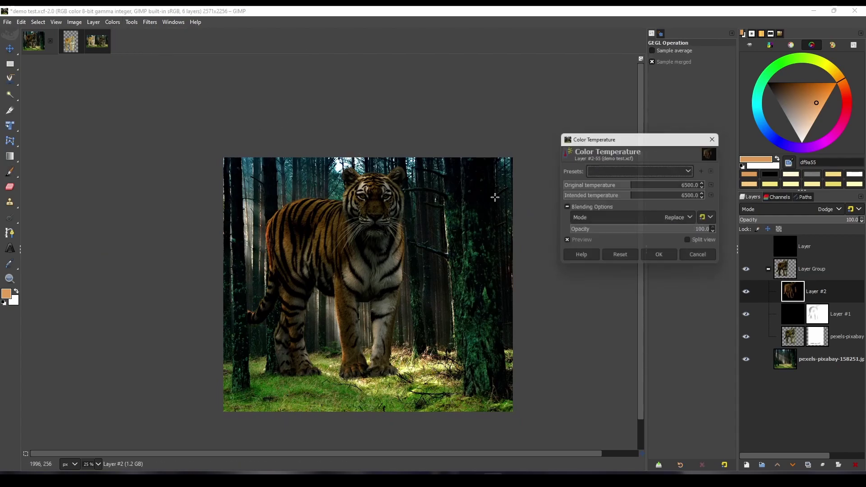
left_click(702, 258)
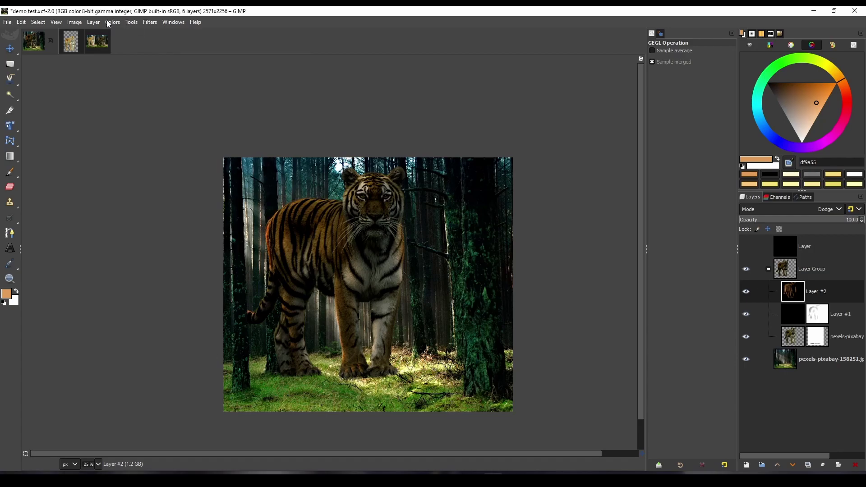
Start a Hue-Saturation adjustment on Layer #2 with hue 9.9 and compare it using the preview and the top black layer.
left_click(108, 23)
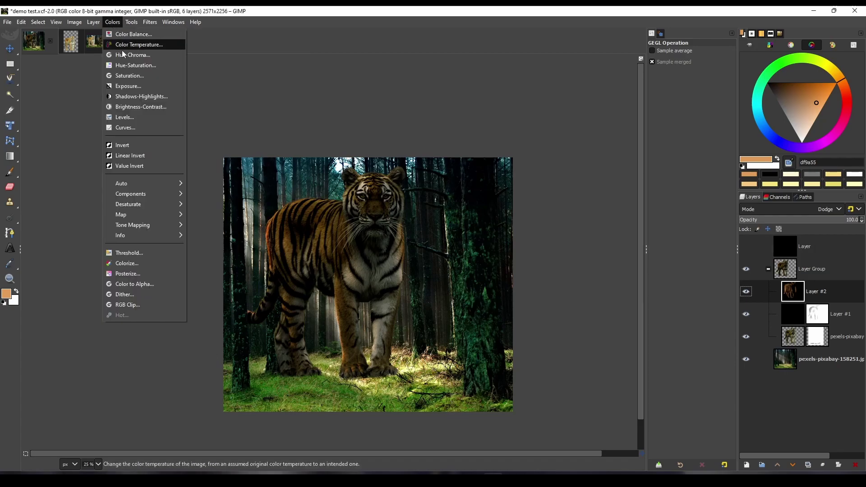
left_click(143, 65)
mouse_move(636, 288)
left_mouse_down()
mouse_move(595, 293)
mouse_move(641, 290)
left_mouse_up()
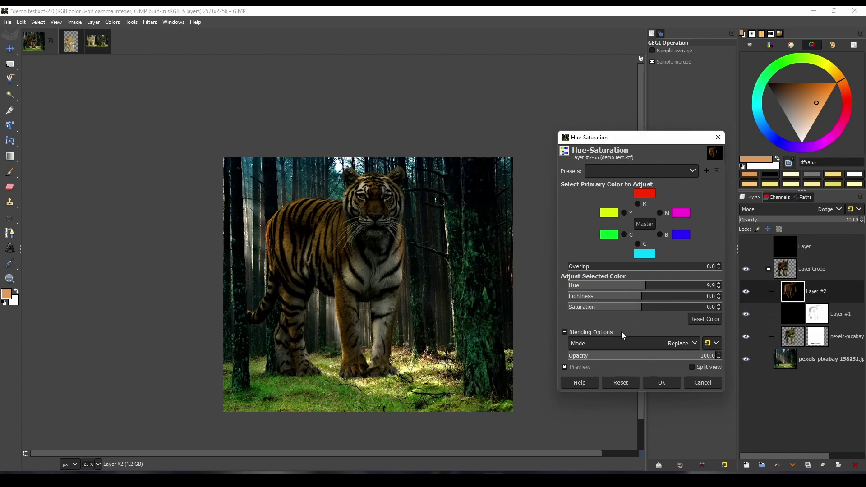
left_click(594, 366)
left_click(594, 367)
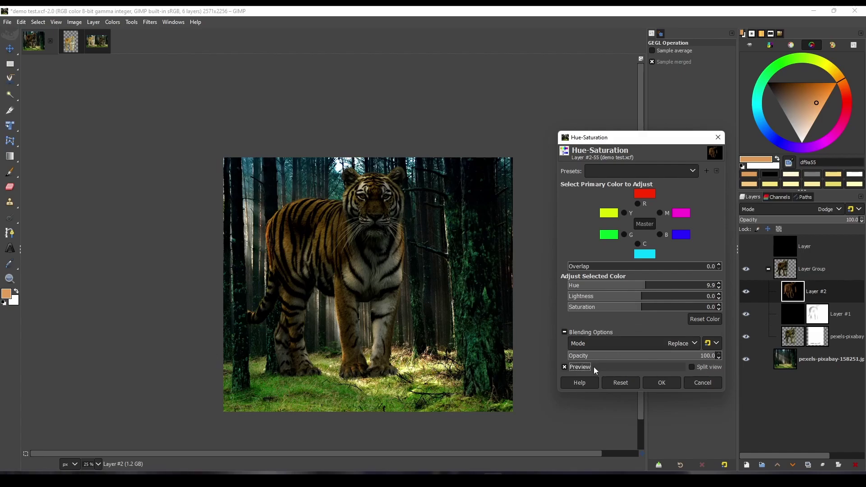
left_click(748, 247)
left_click(749, 247)
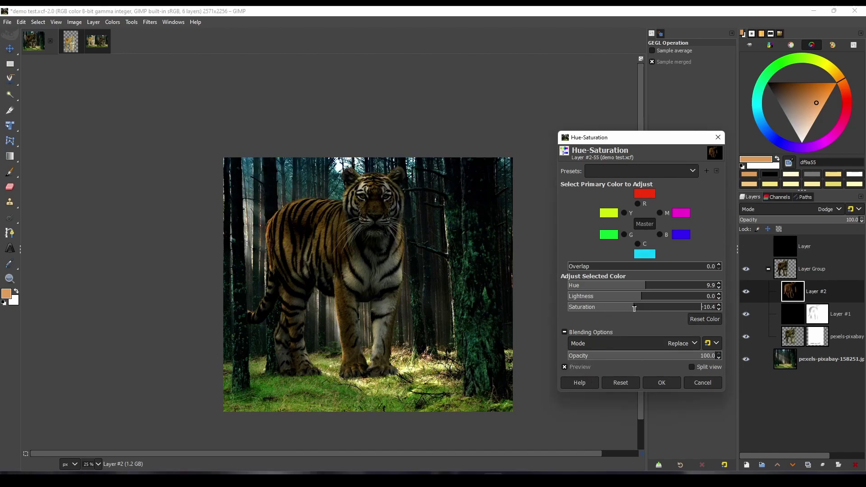
Set the saturation to -4.3, settle the hue at 9.9, set the blending opacity to 60.4 and apply the Hue-Saturation adjustment.
mouse_move(621, 309)
left_mouse_down()
mouse_move(597, 309)
mouse_move(623, 309)
left_mouse_up()
left_click_drag(650, 289, 652, 289)
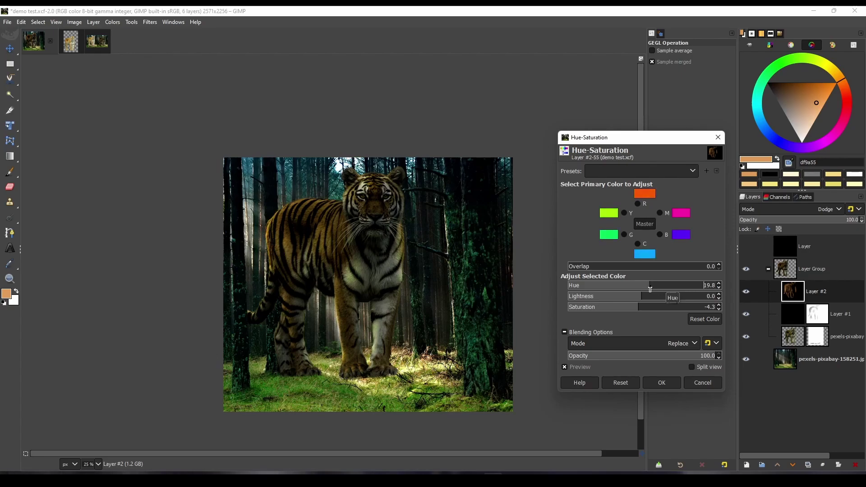
scroll(431, 338, "down", 2)
scroll(431, 338, "up", 4)
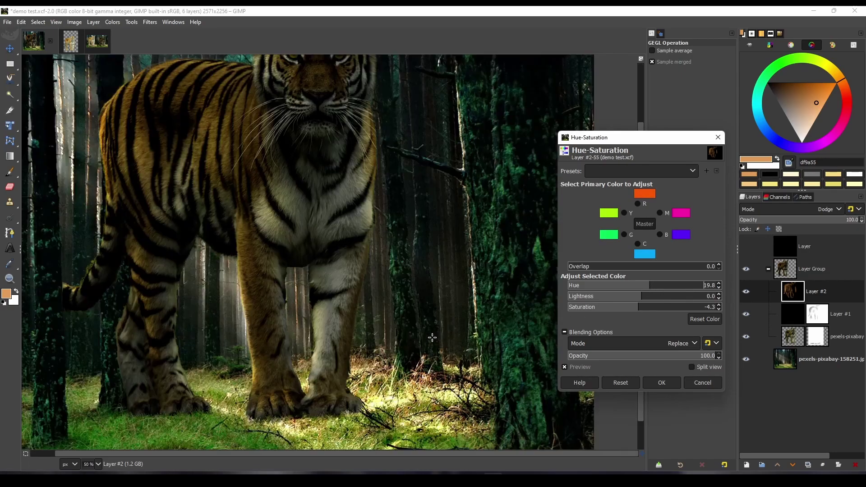
scroll(431, 339, "down", 1)
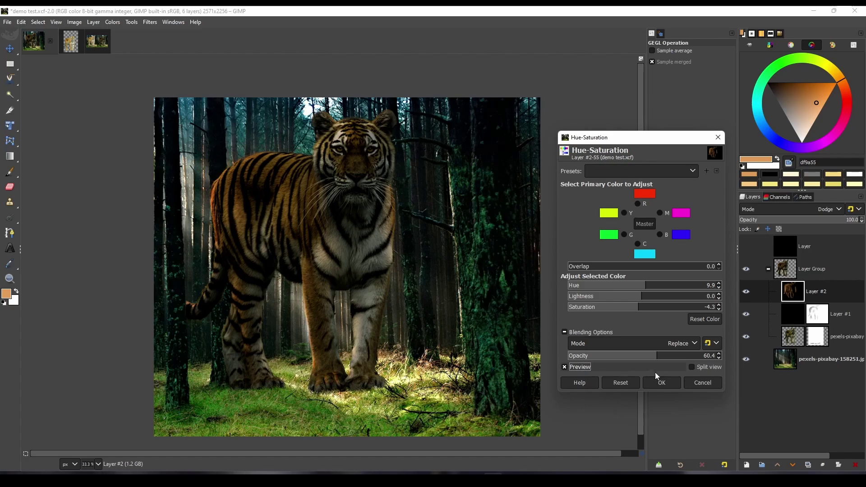
left_click(661, 383)
Select Layer #1 and set its opacity to 79.3 to deepen the Multiply shading on the tiger.
scroll(492, 344, "down", 3)
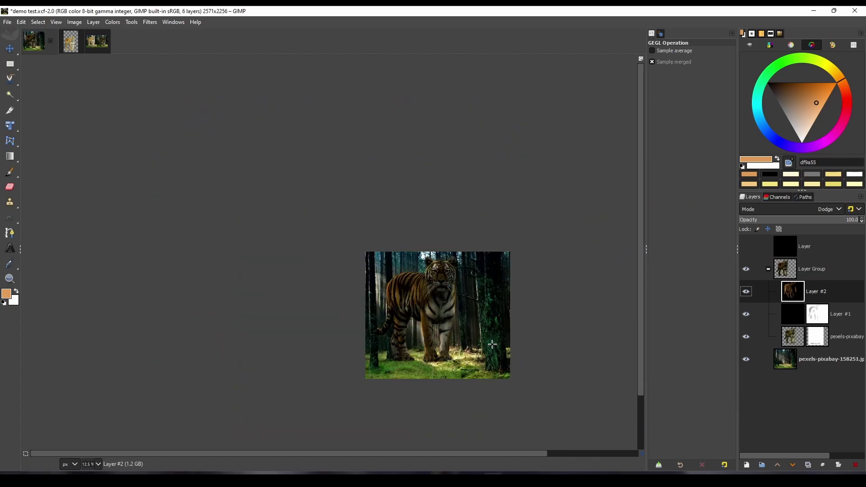
scroll(492, 344, "up", 2)
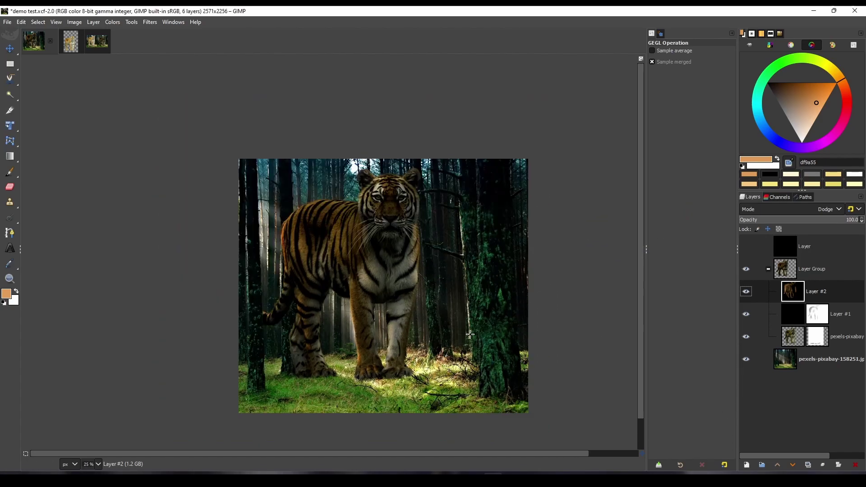
left_click_drag(470, 306, 472, 315)
left_click(782, 319)
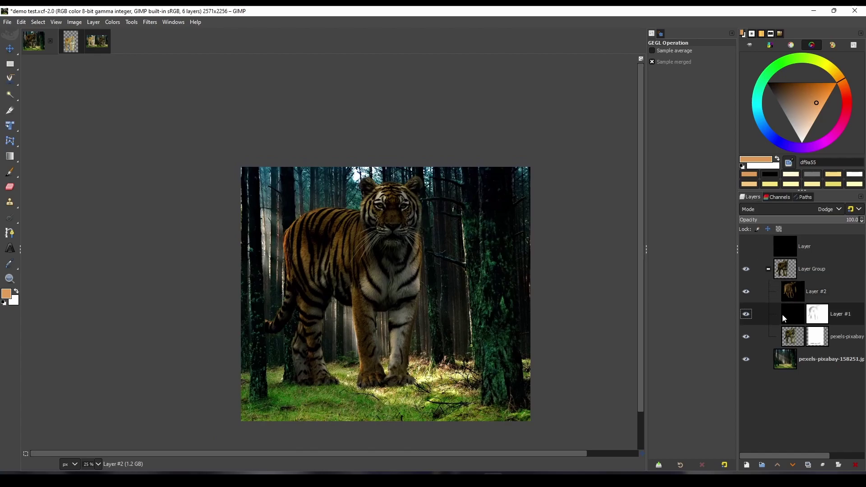
left_click(835, 220)
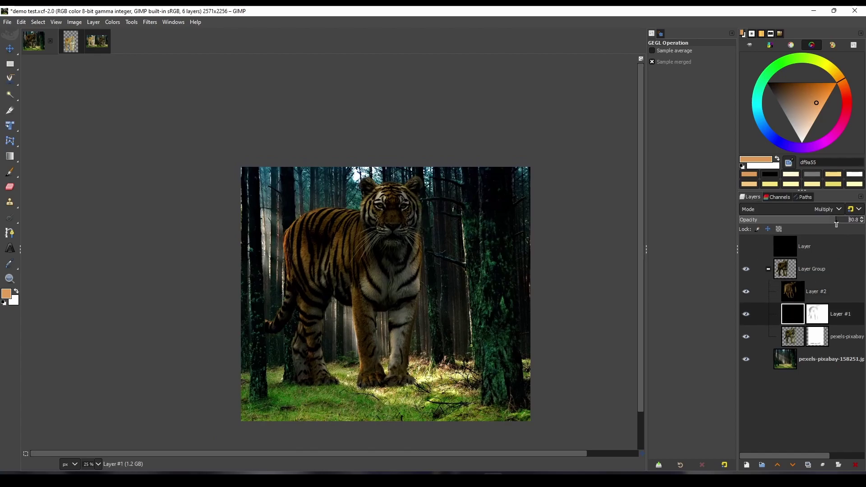
left_click(753, 247)
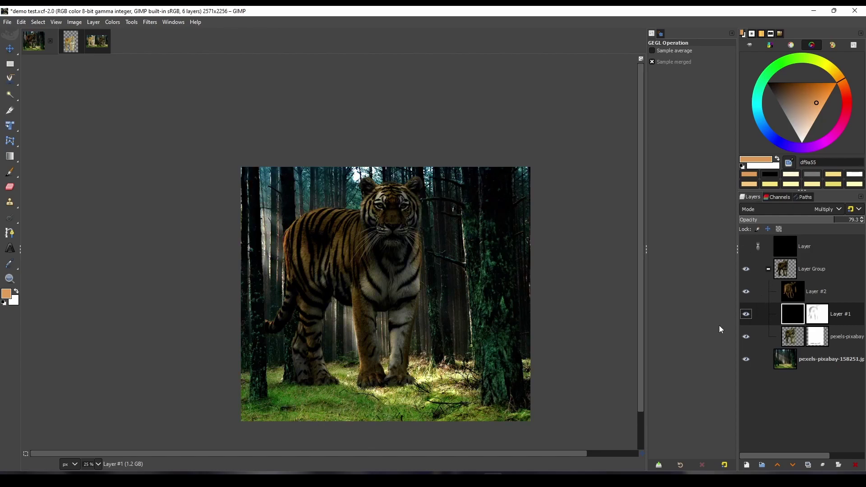
Create a transparent Normal layer directly above the forest background and beneath the tiger's layer group.
scroll(427, 384, "up", 3)
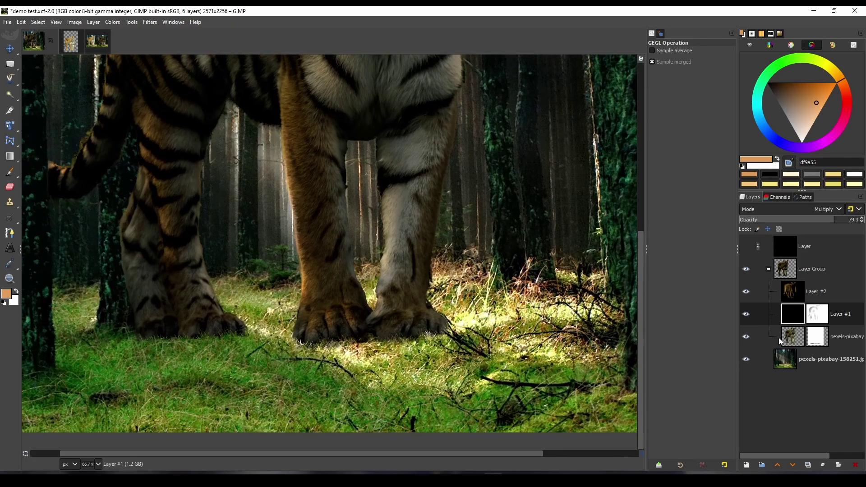
left_click(789, 356)
left_click(746, 465)
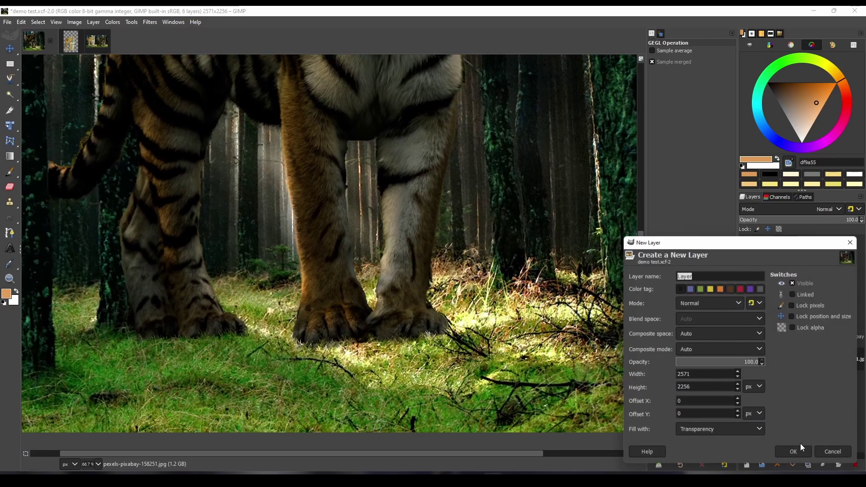
left_click(799, 455)
Set up the Paintbrush with black, opacity 100, size 208 and aspect ratio 2.00.
key("p")
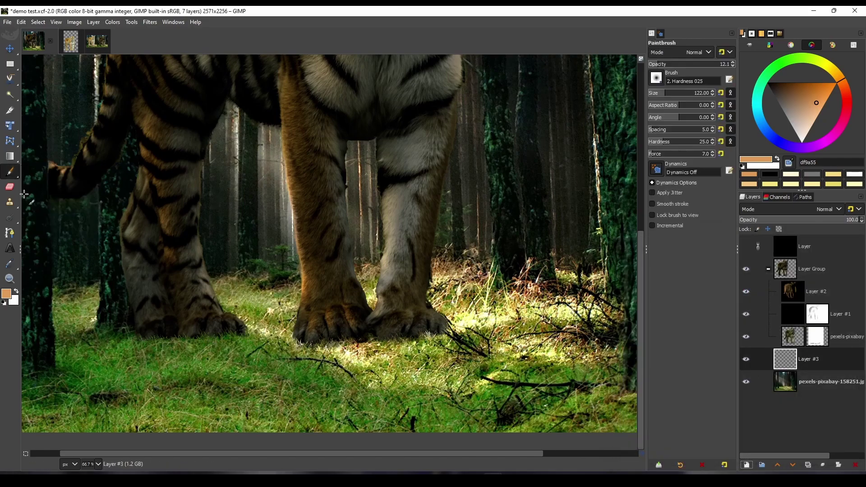
left_click(4, 302)
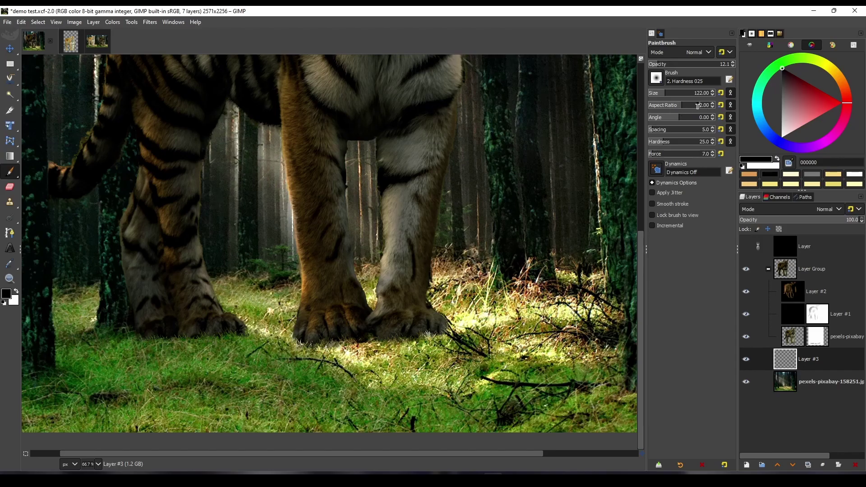
left_click_drag(668, 94, 733, 67)
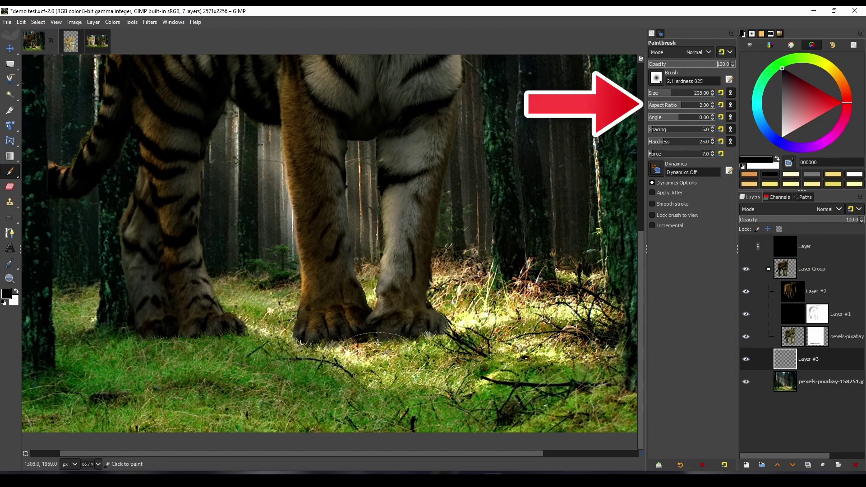
Flatten the brush to aspect ratio 3.00 and paint black contact shadows beneath both front paws at size 196.
scroll(376, 345, "up", 2)
left_click_drag(672, 94, 675, 93)
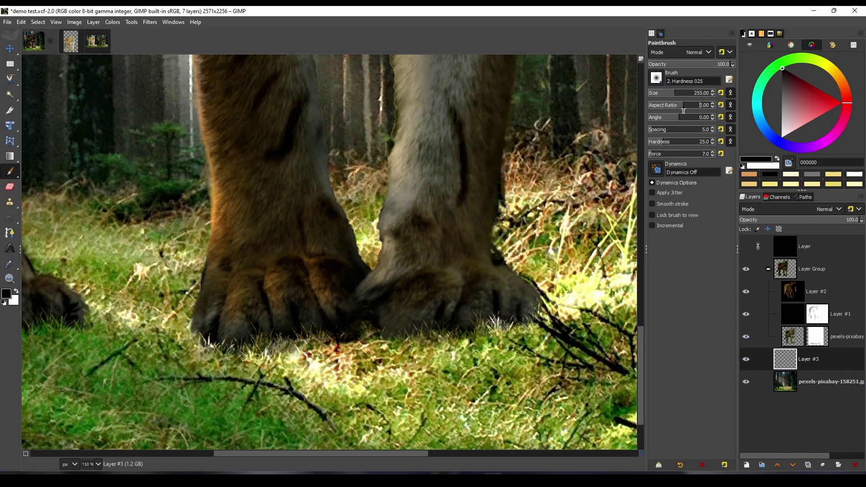
left_click(286, 334)
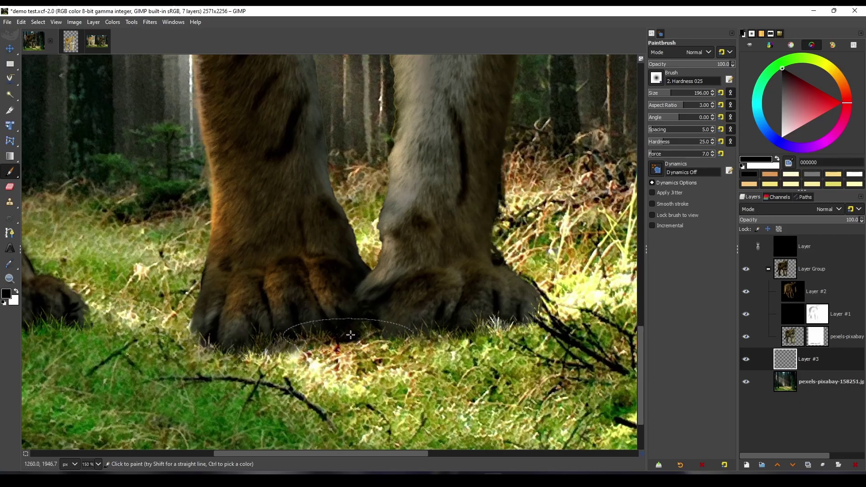
mouse_move(420, 338)
left_mouse_down()
mouse_move(503, 325)
mouse_move(400, 331)
left_mouse_up()
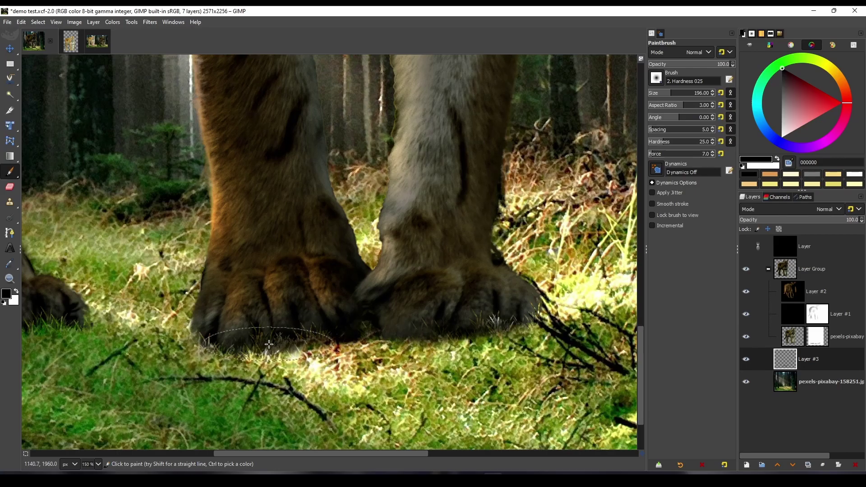
Paint black contact shadows along the grass beneath the hind paws with the flattened brush at size 196.
scroll(428, 340, "left", 6)
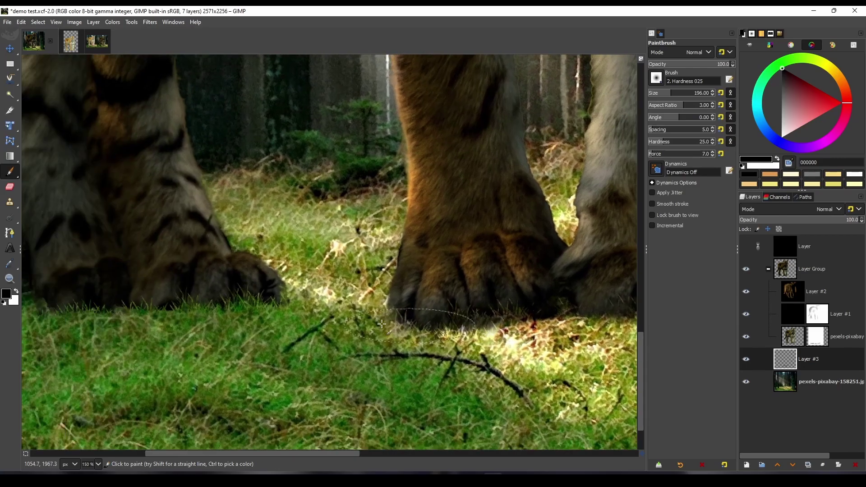
scroll(429, 341, "left", 1)
scroll(429, 341, "up", 1)
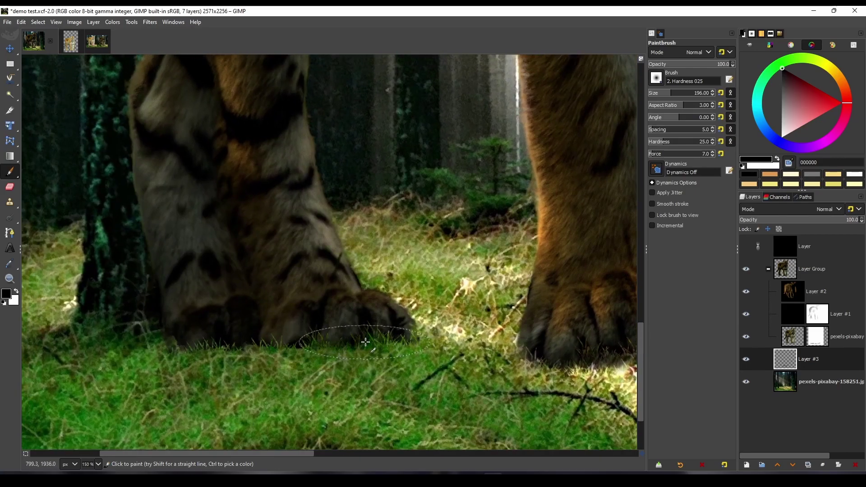
left_click_drag(388, 334, 297, 350)
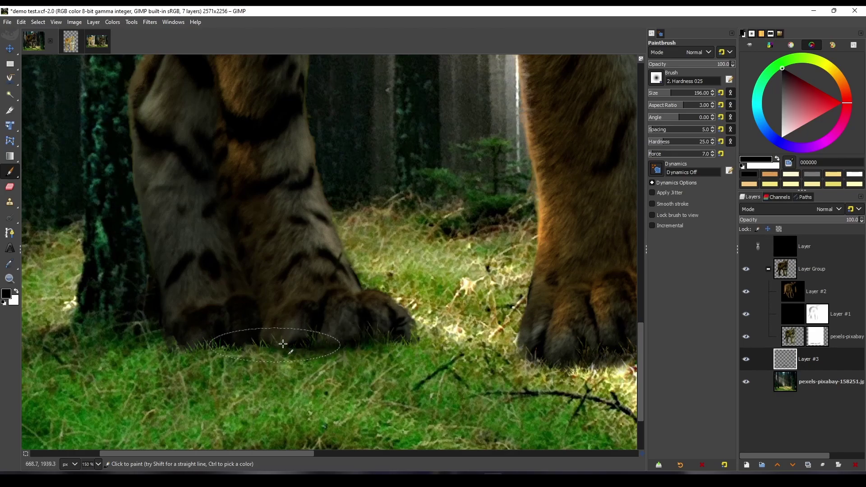
mouse_move(229, 346)
left_mouse_down()
mouse_move(182, 339)
mouse_move(185, 347)
mouse_move(244, 348)
mouse_move(220, 353)
mouse_move(246, 356)
mouse_move(172, 351)
left_mouse_up()
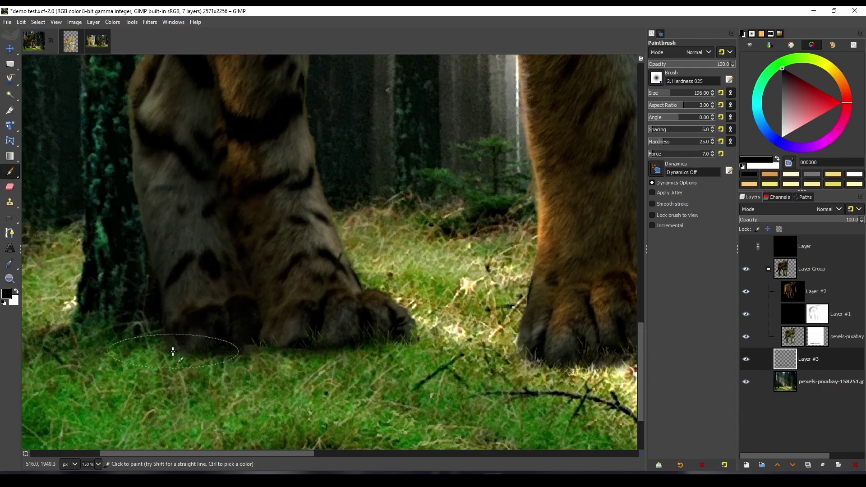
mouse_move(290, 344)
left_mouse_down()
mouse_move(396, 331)
mouse_move(391, 342)
mouse_move(404, 342)
mouse_move(278, 345)
left_mouse_up()
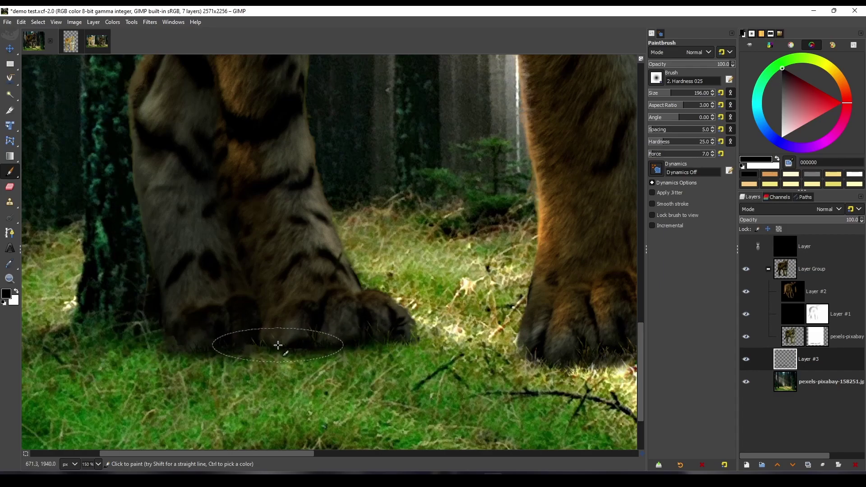
Create a second transparent layer directly above the forest background, below the contact shadow layer.
scroll(454, 350, "down", 4)
scroll(495, 367, "up", 1)
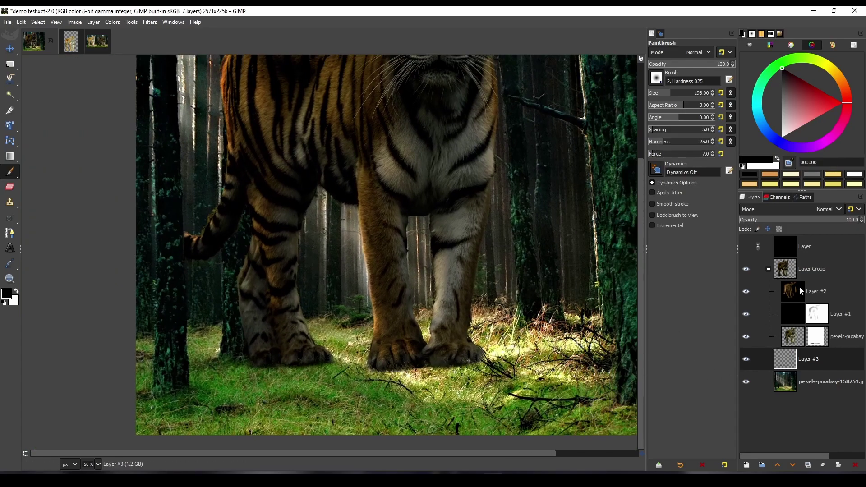
scroll(476, 359, "down", 3)
scroll(477, 359, "up", 2)
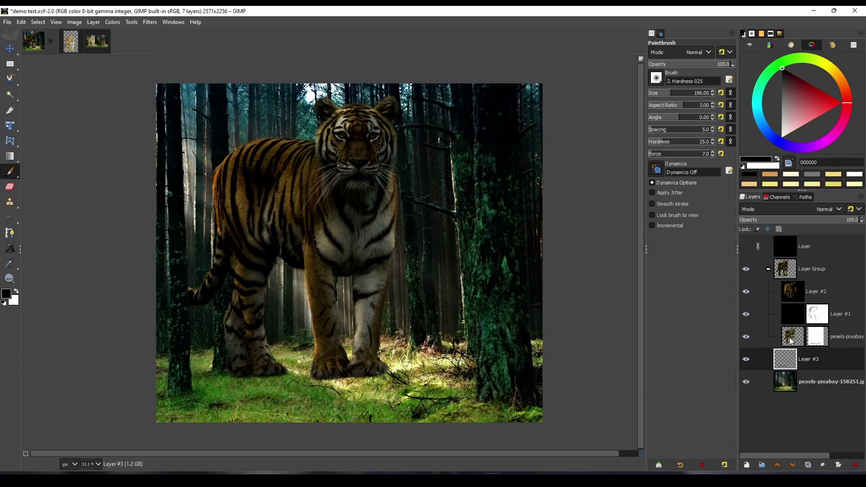
left_click(792, 338)
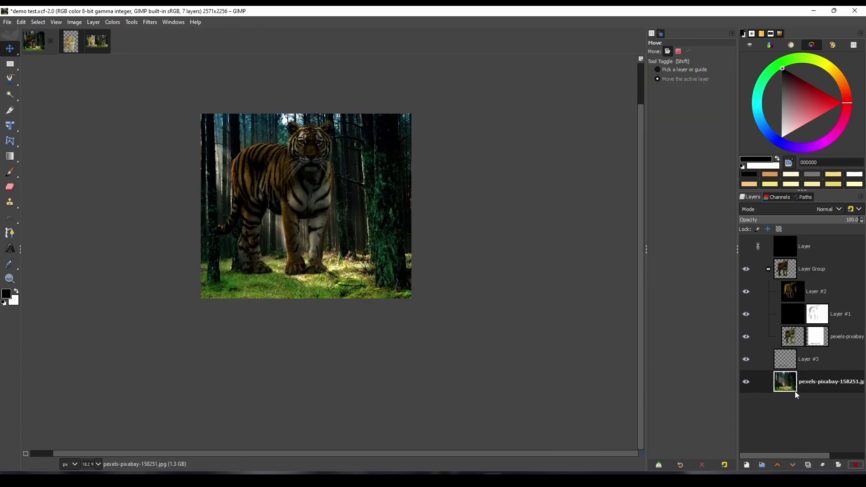
left_click(746, 464)
key("Return")
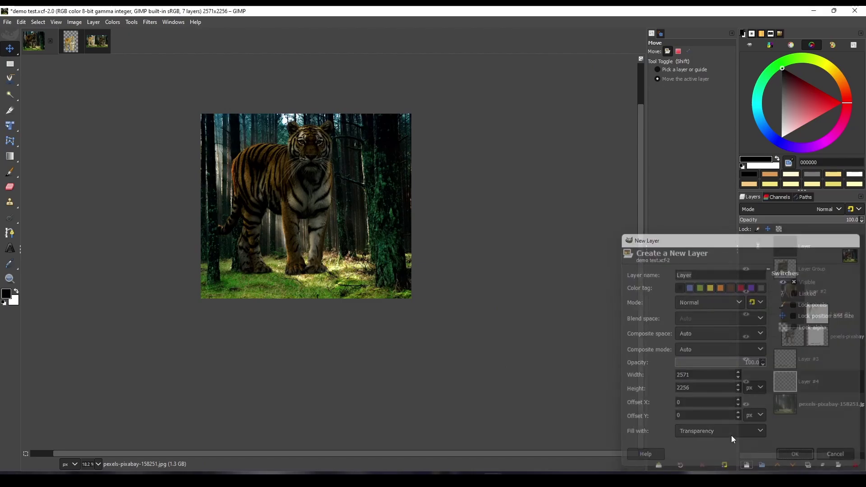
Set up the Paintbrush for soft cast shadows with aspect ratio 1.00, opacity 27.5 and size 452.
scroll(336, 323, "up", 2)
mouse_move(10, 172)
left_click(43, 170)
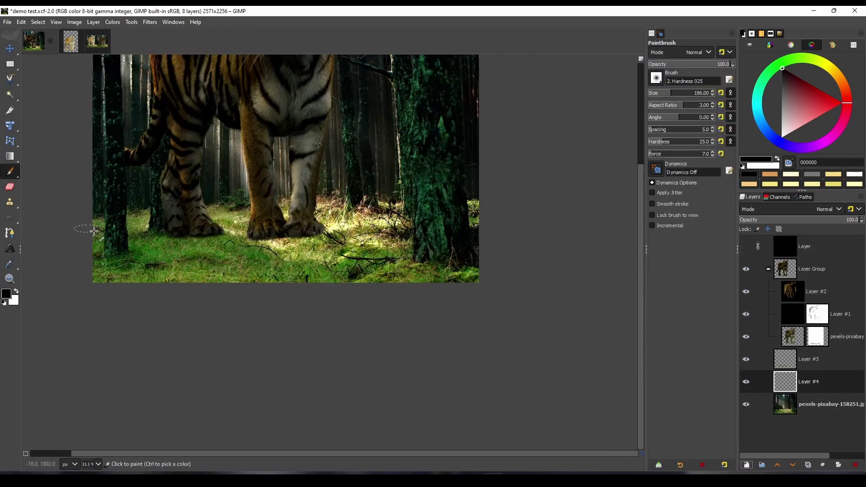
scroll(200, 234, "up", 2)
left_click(684, 108)
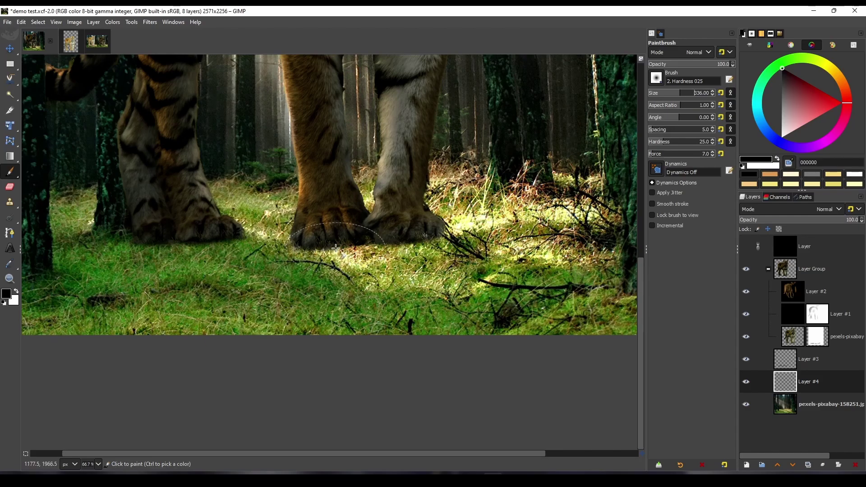
left_click(671, 65)
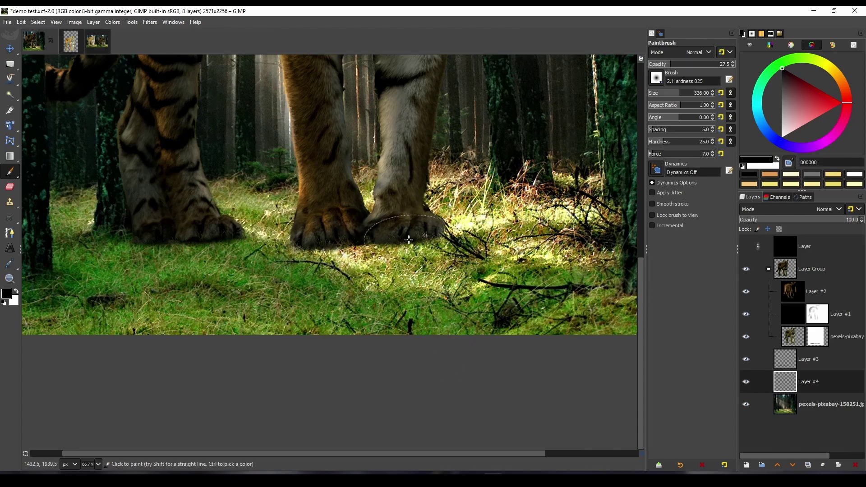
left_click(685, 94)
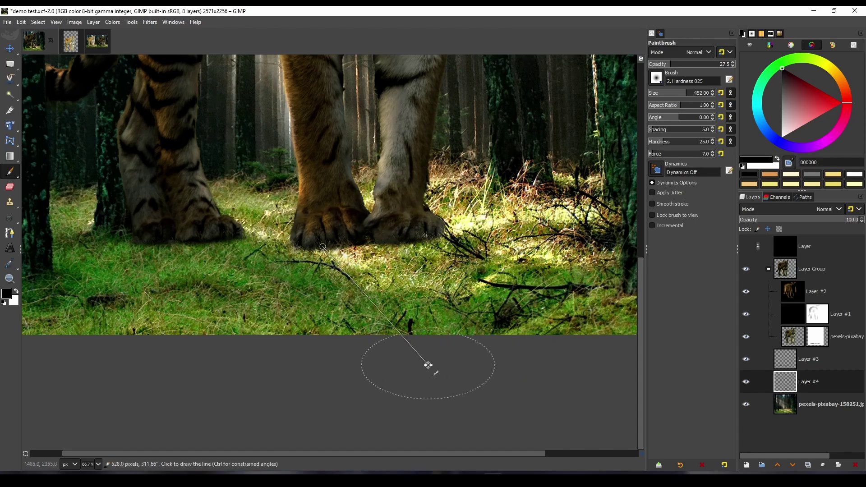
Paint faint black cast shadows in straight strokes from the hind paws diagonally down across the grass.
scroll(294, 299, "down", 3)
left_click_drag(276, 291, 314, 316)
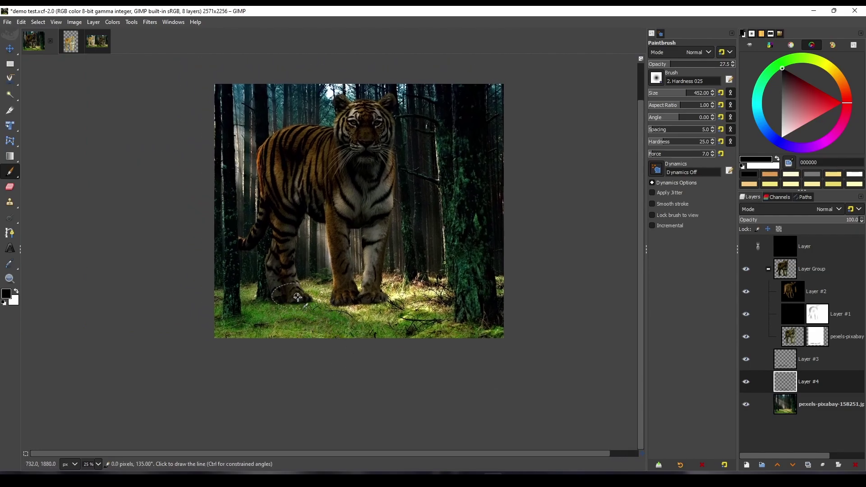
left_click(376, 376, "shift")
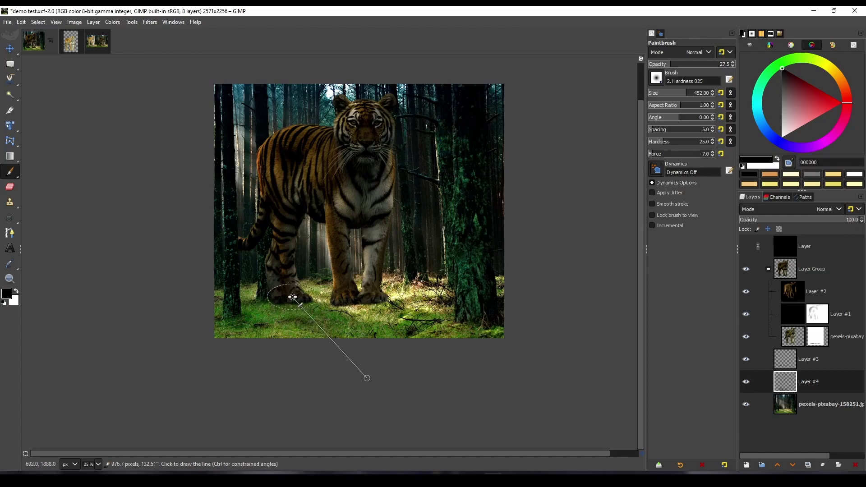
left_click(355, 364, "shift")
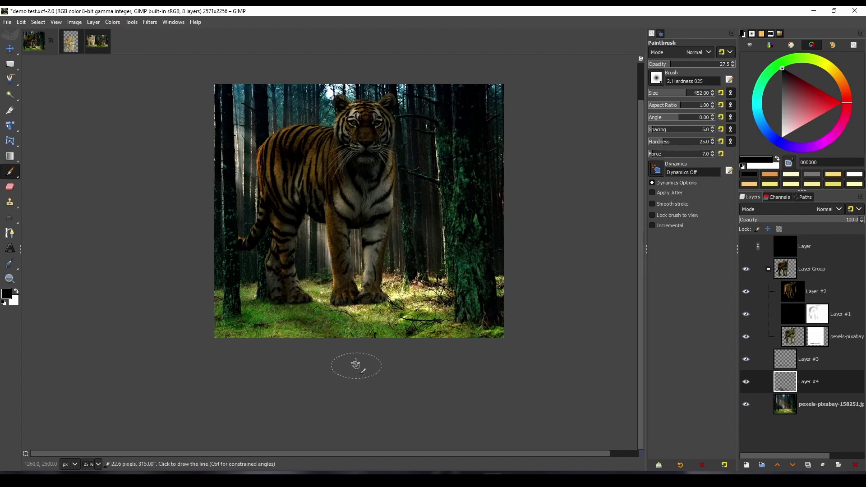
Paint faint black cast shadows in straight strokes from both front paws diagonally towards the lower right of the grass.
left_click(420, 366, "shift")
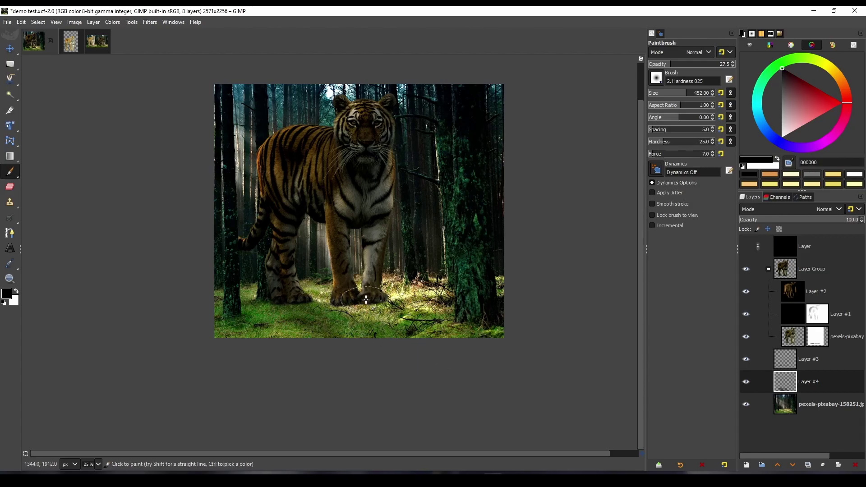
left_click(431, 380, "shift")
left_click(403, 367, "shift")
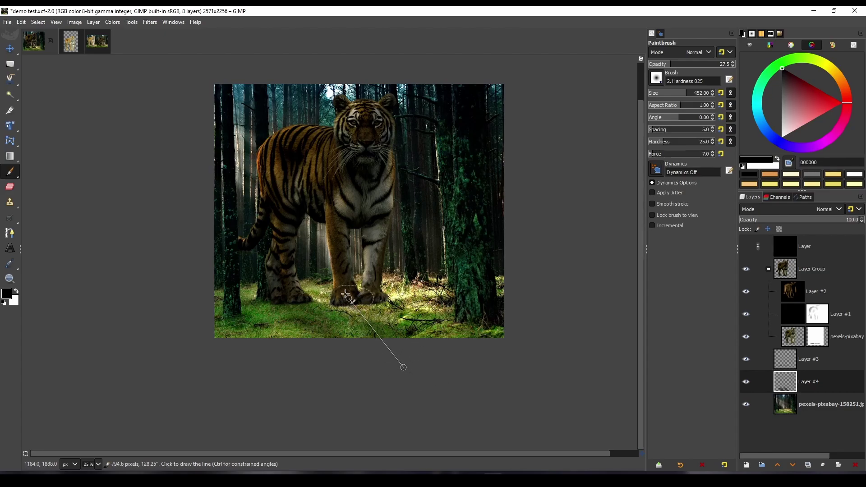
left_click(434, 377, "shift")
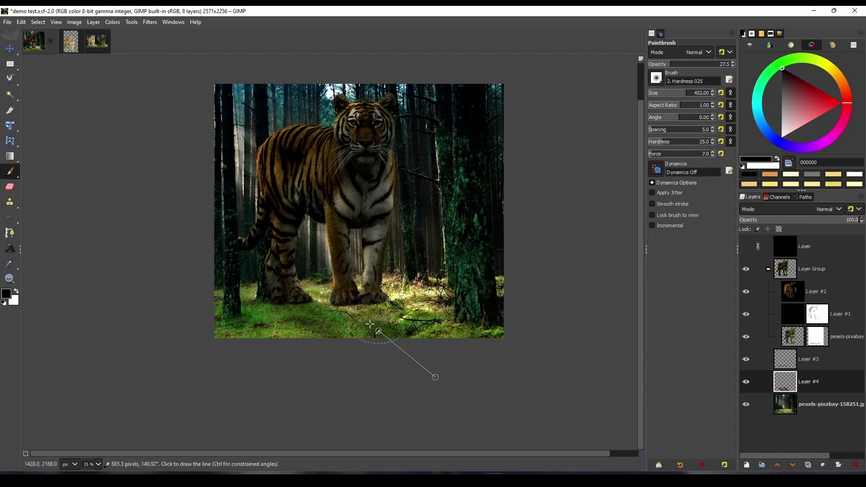
scroll(428, 363, "down", 2, "ctrl")
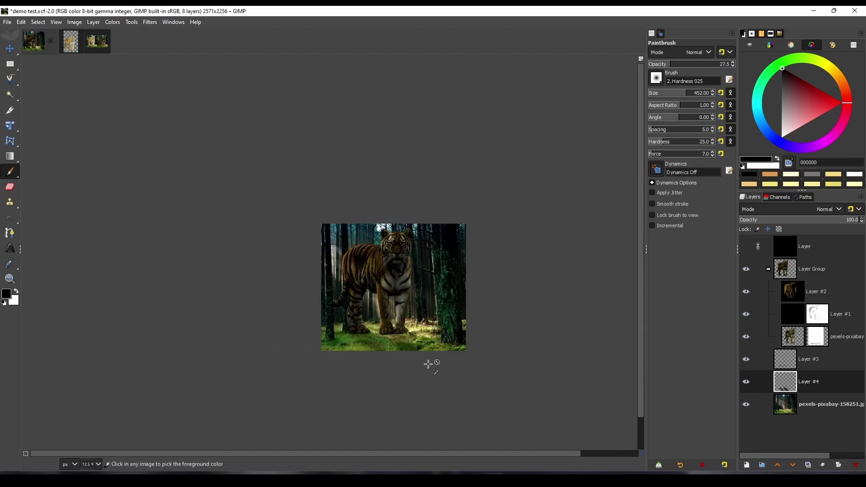
scroll(426, 356, "up", 1, "ctrl")
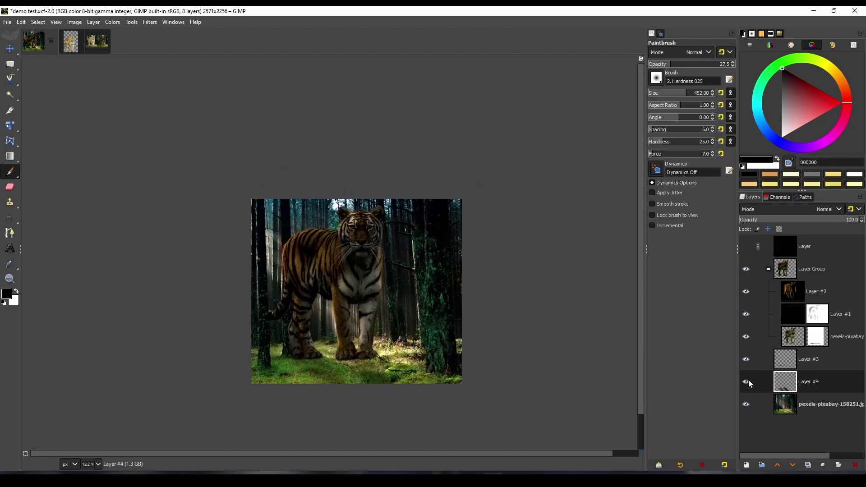
Add a white mask to the cast shadow layer and draw a linear black-to-white gradient on it, from the grass up towards the front legs.
left_click(839, 464)
left_click(798, 458)
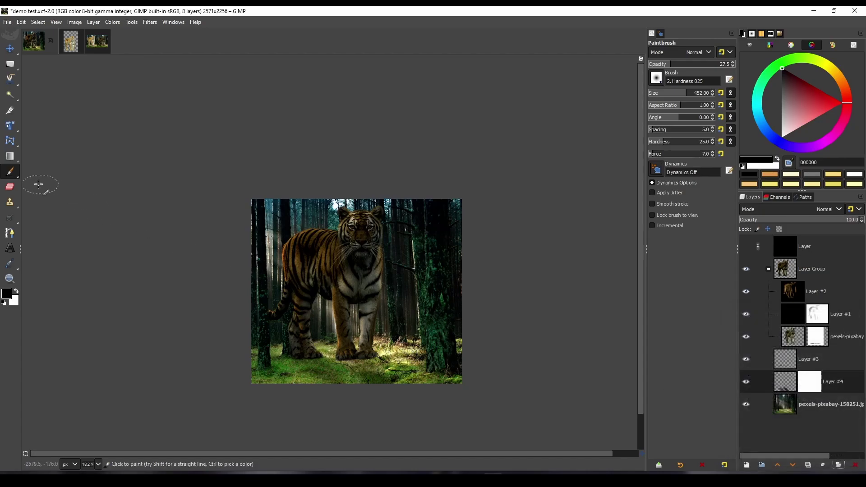
mouse_move(12, 158)
left_click(53, 172)
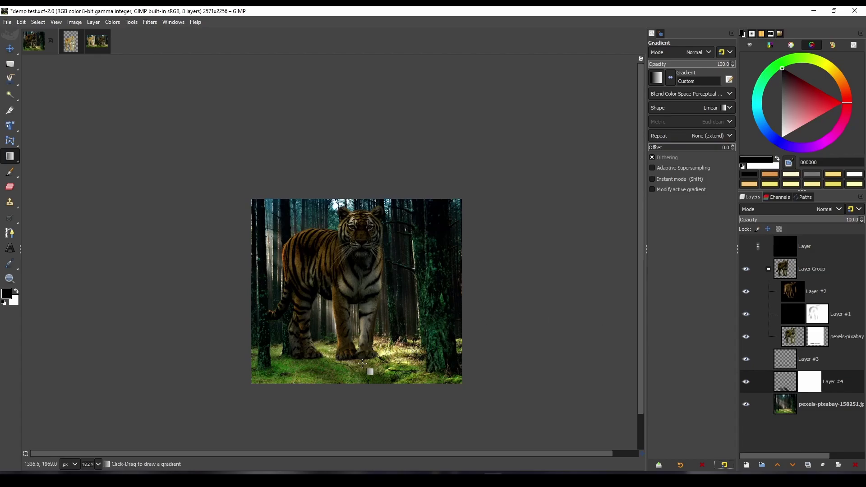
left_click_drag(353, 375, 337, 330)
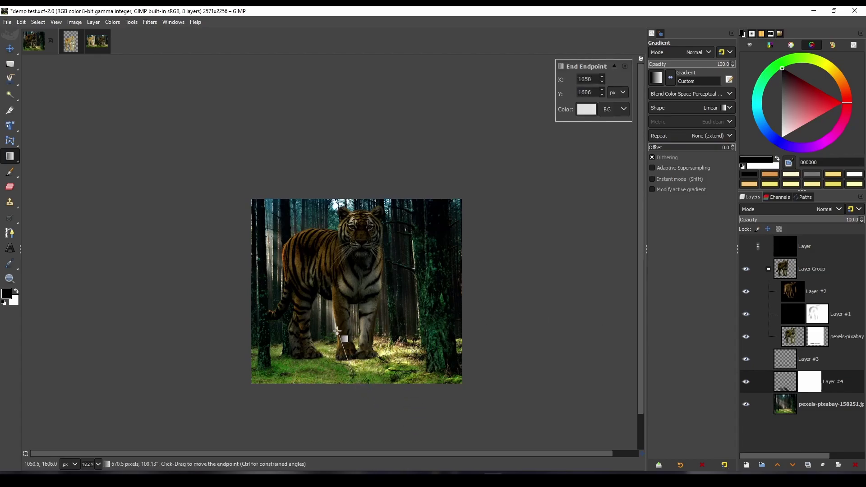
Adjust the mask gradient to start at about 1716, 2822 px and end at about 1133, 2062 px, then apply it.
left_click_drag(353, 376, 434, 426)
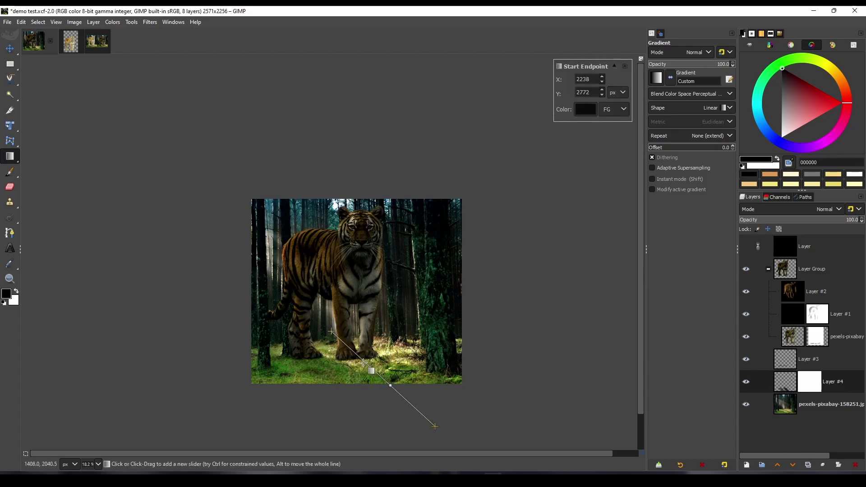
left_click_drag(332, 332, 345, 363)
left_click_drag(435, 427, 384, 418)
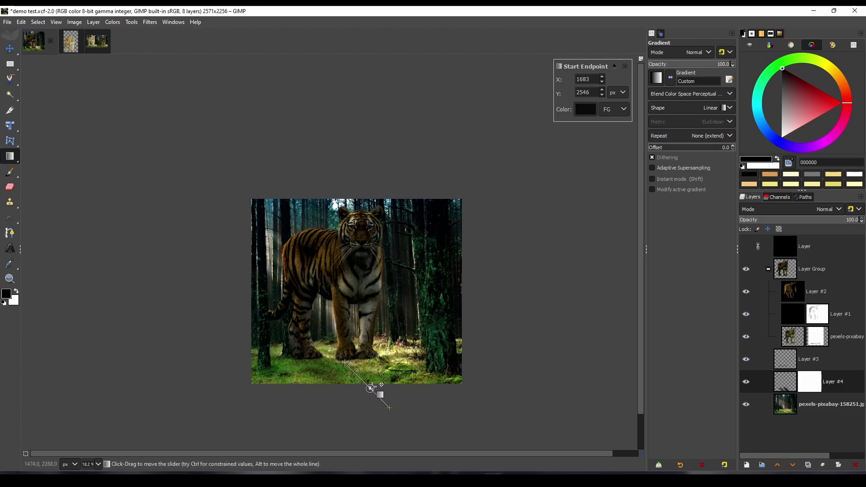
left_click_drag(367, 385, 363, 378)
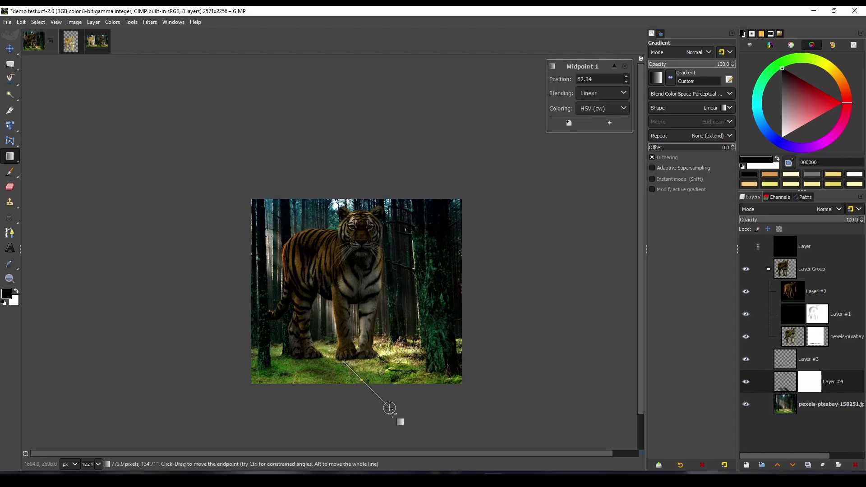
left_click_drag(389, 407, 383, 415)
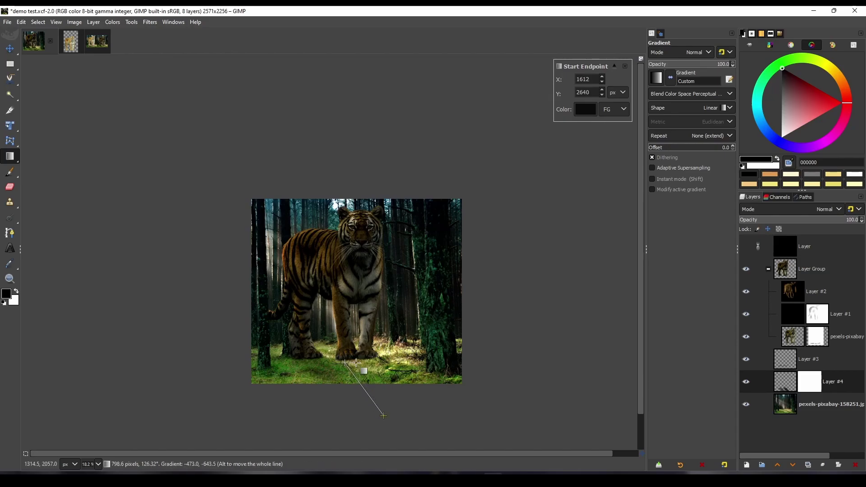
left_click_drag(345, 363, 344, 369)
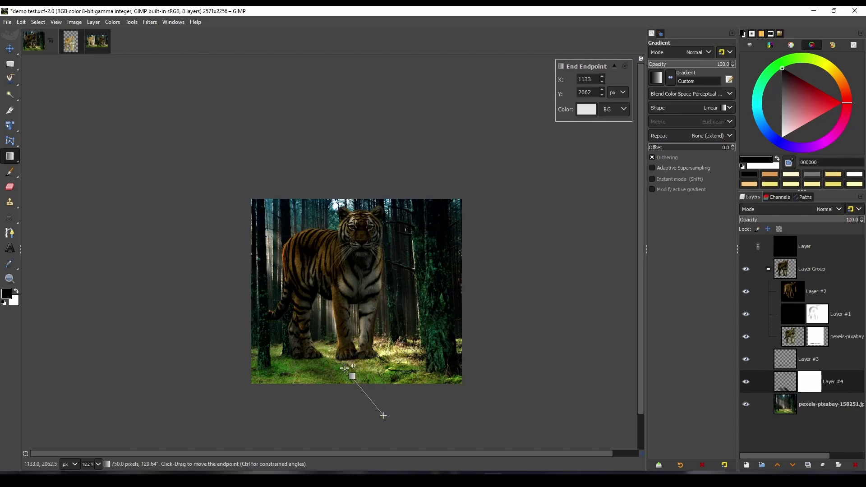
left_click_drag(383, 416, 383, 430)
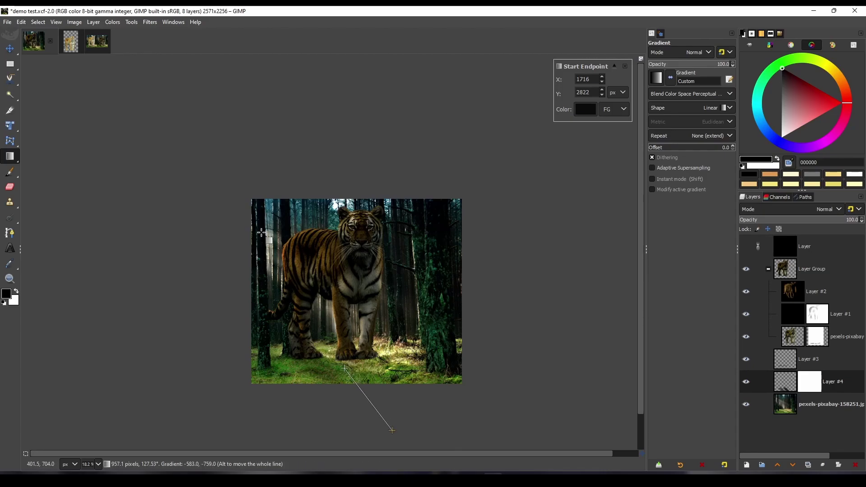
left_click(10, 48)
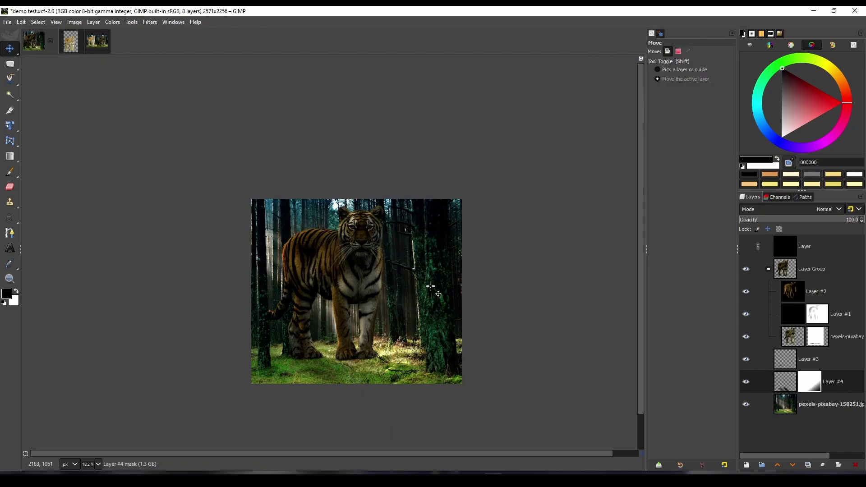
Compare the tiger composite with and without the cast shadow layer and its gradient mask, both close up and from a distance.
scroll(431, 286, "down", 3)
scroll(430, 286, "up", 3)
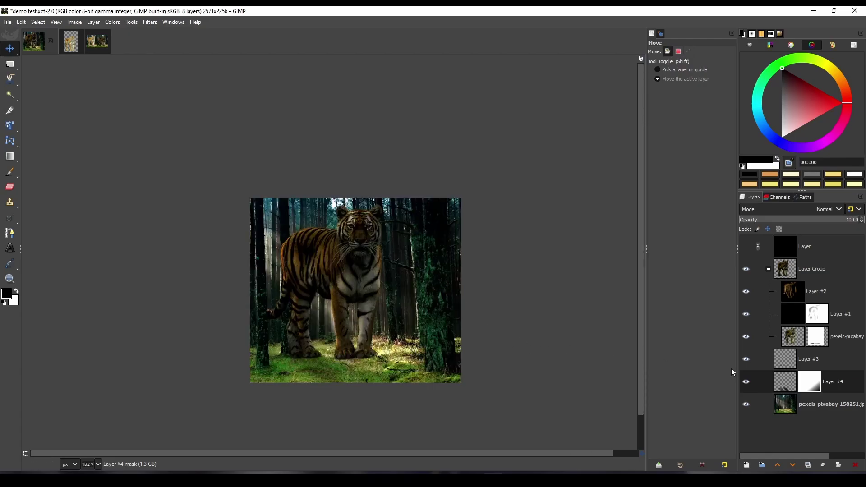
scroll(363, 331, "up", 2)
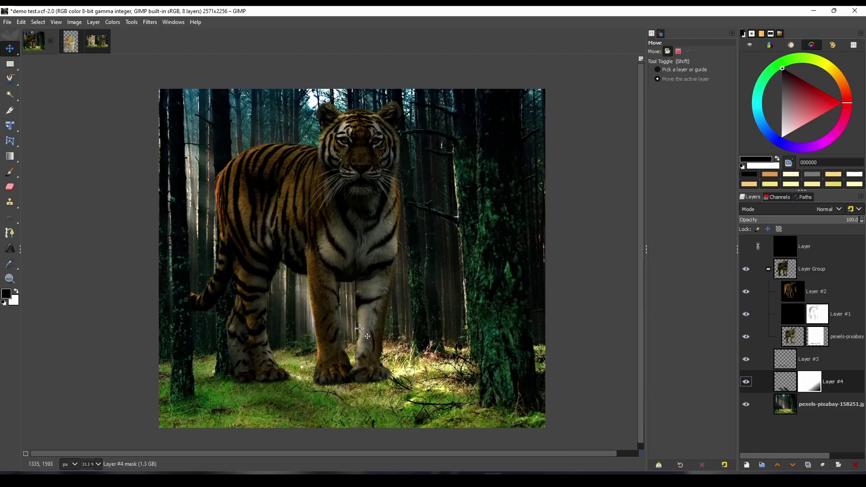
left_click_drag(365, 323, 389, 316)
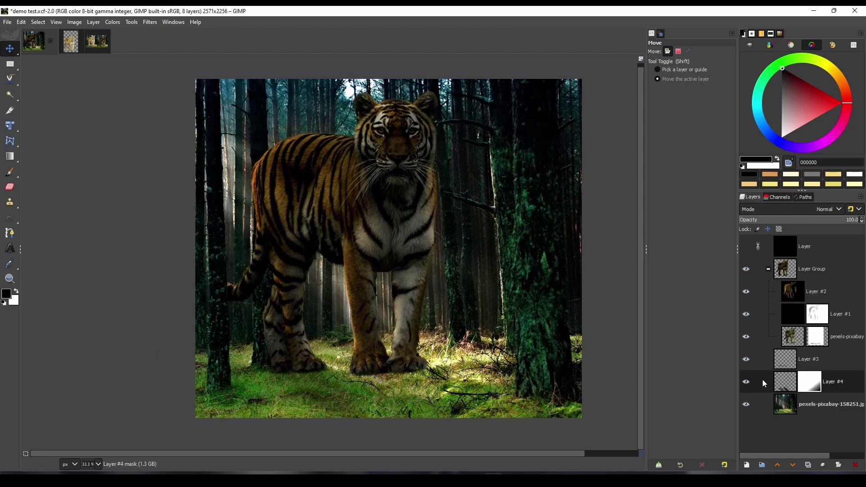
left_click(744, 381)
left_click(744, 382)
left_click(810, 385, "ctrl")
left_click(809, 385, "ctrl")
left_click(809, 385, "ctrl")
left_click(810, 385, "ctrl")
left_click(810, 385, "ctrl")
scroll(441, 309, "down", 3)
scroll(441, 308, "up", 1)
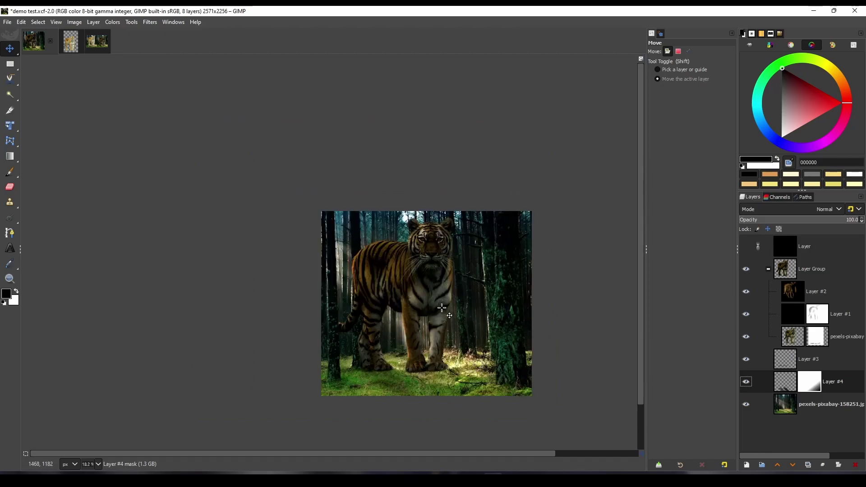
Review the tiger group's Multiply shading layer and another open image, ending on the tiger composite.
left_click(790, 310)
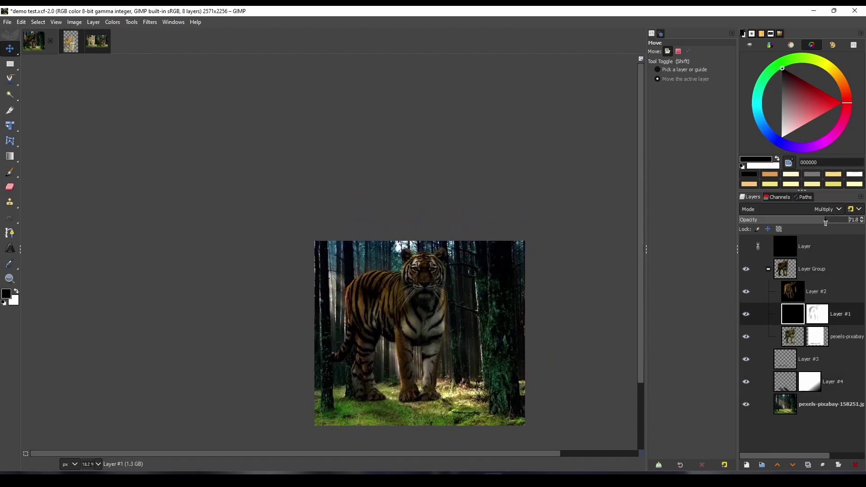
left_click(91, 44)
left_click(30, 42)
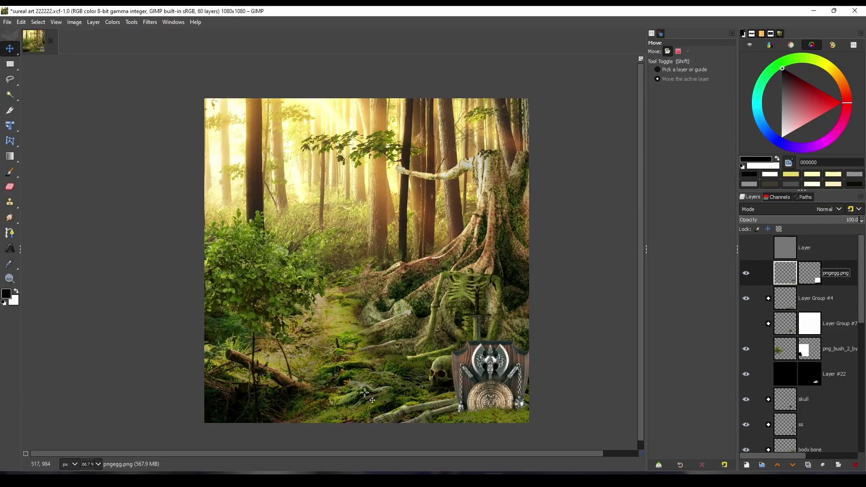
Create a layer group in the surreal art image and move the pngegg.png shield layer into it.
scroll(436, 410, "up", 5)
left_click_drag(435, 410, 587, 188)
scroll(401, 298, "down", 5)
scroll(447, 276, "up", 4)
left_click_drag(517, 403, 434, 273)
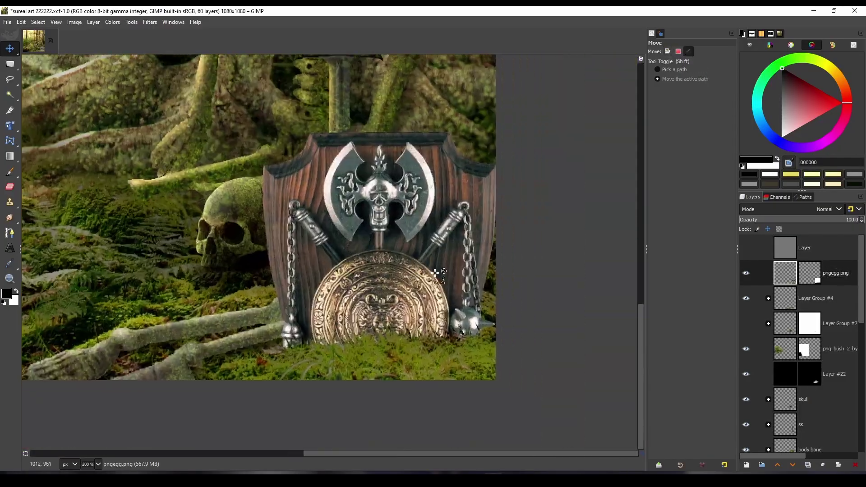
scroll(438, 275, "up", 1)
scroll(440, 288, "down", 2)
left_click(762, 464)
left_click_drag(786, 305, 789, 276)
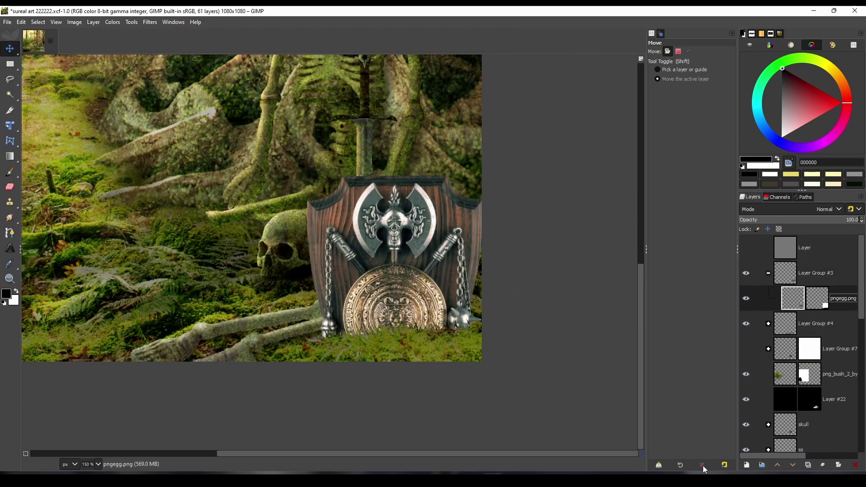
Create a black-filled layer above the shield inside its group and set it to Multiply mode at 88.3 opacity.
left_click(746, 464)
key("Return")
left_click_drag(6, 294, 135, 297)
left_click(6, 294)
left_click(121, 371)
left_click(828, 209)
left_click(803, 319)
left_click(840, 220)
left_click_drag(839, 221, 845, 221)
Add a white full-opacity mask to the black Multiply layer, and show the topmost grey layer for a luminance view while targeting the mask.
scroll(499, 280, "down", 1)
scroll(472, 280, "up", 2)
left_click(838, 464)
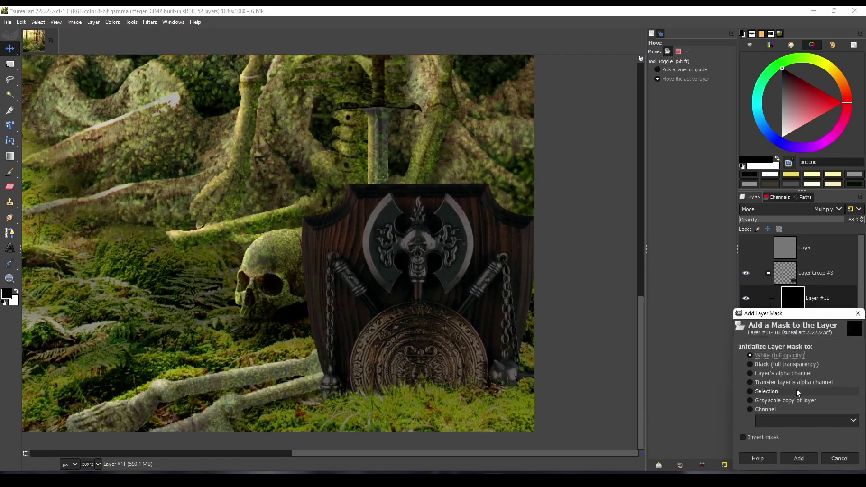
key("Return")
scroll(480, 284, "down", 1)
left_click(746, 247)
left_click(786, 248)
left_click(817, 298)
Set up the Paintbrush with the 2. Hardness 025 brush at opacity 28.6 and size 51.
left_click(10, 171)
scroll(203, 245, "up", 1)
left_click(656, 77)
left_click(653, 106)
left_click_drag(673, 72, 671, 72)
scroll(430, 251, "up", 1)
left_click(654, 142)
Paint black on the Multiply layer's mask to brighten the shield's upper-left edge, axe and skull emblem, reducing the brush size to 24.
left_click_drag(419, 179, 395, 257)
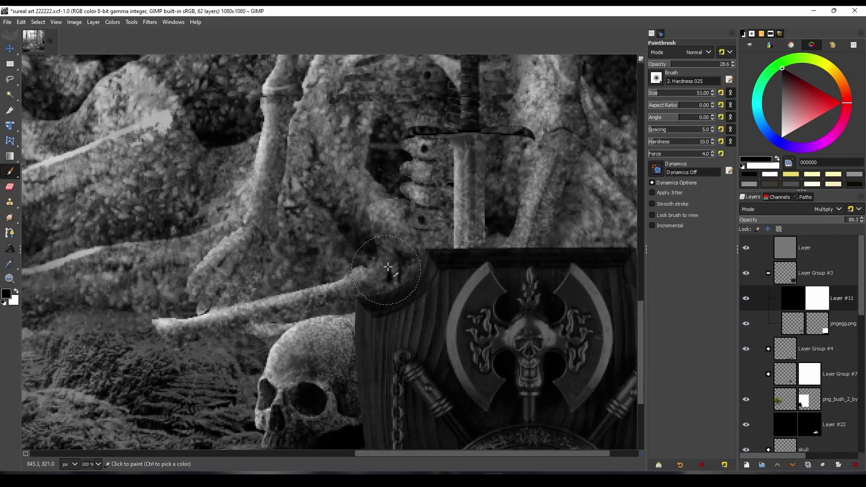
scroll(395, 257, "down", 4)
scroll(355, 262, "up", 4)
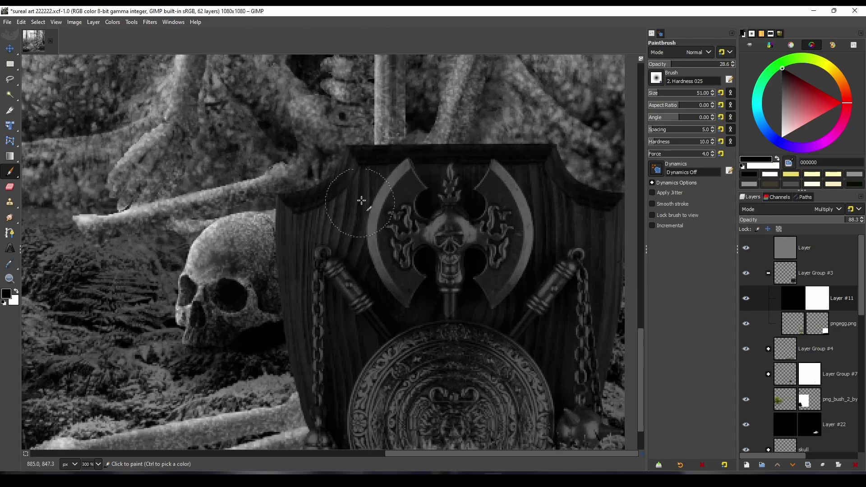
scroll(294, 266, "down", 3)
scroll(293, 266, "left", 2)
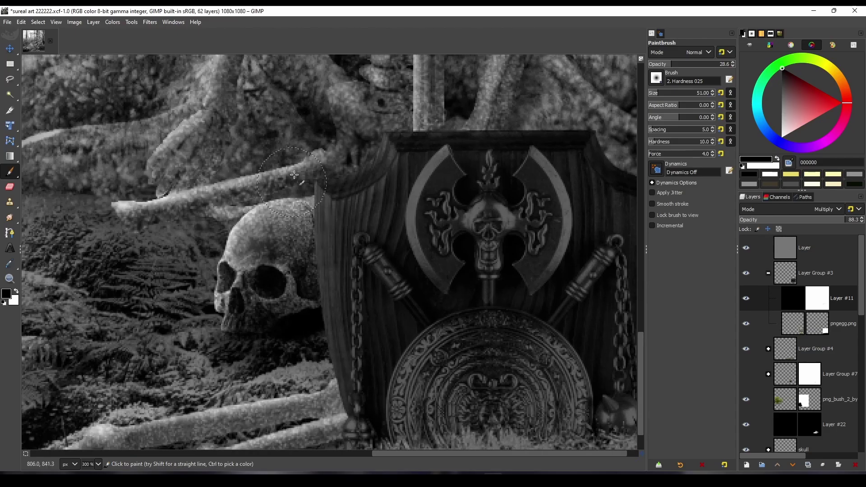
mouse_move(444, 154)
left_mouse_down()
mouse_move(428, 167)
mouse_move(411, 225)
mouse_move(471, 218)
left_mouse_up()
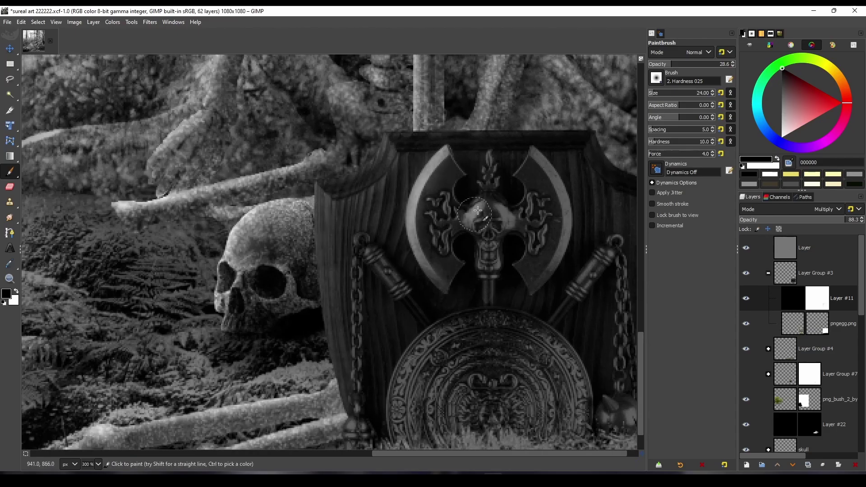
scroll(467, 203, "down", 3)
scroll(466, 202, "left", 1)
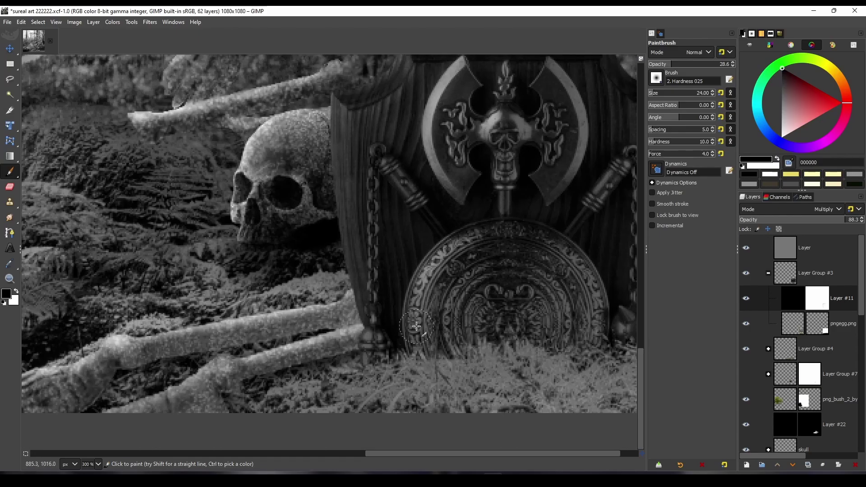
Refine the mask over the round plate, axe blade and chain, using brush opacities of 13.7 and 37.9 and sizes of 21 and 14.
left_click(660, 63)
left_click(659, 92)
mouse_move(566, 275)
left_mouse_down()
mouse_move(457, 313)
mouse_move(512, 280)
left_mouse_up()
scroll(512, 280, "down", 1)
scroll(420, 180, "up", 4)
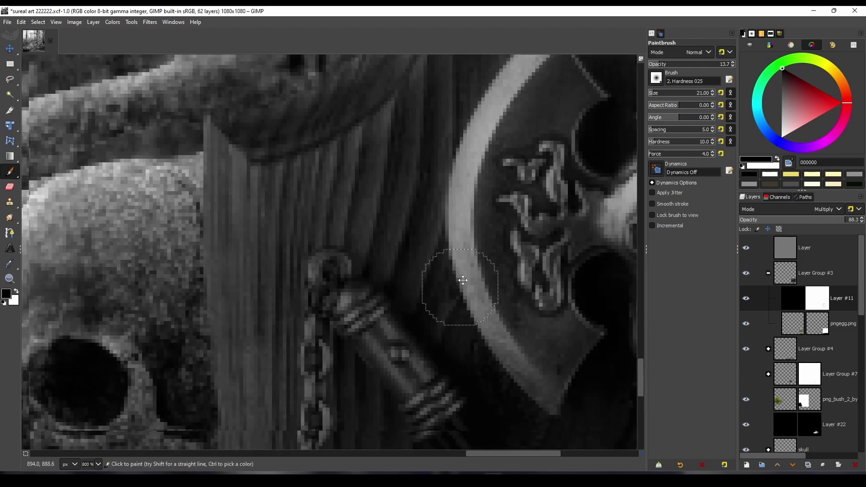
scroll(398, 233, "down", 3)
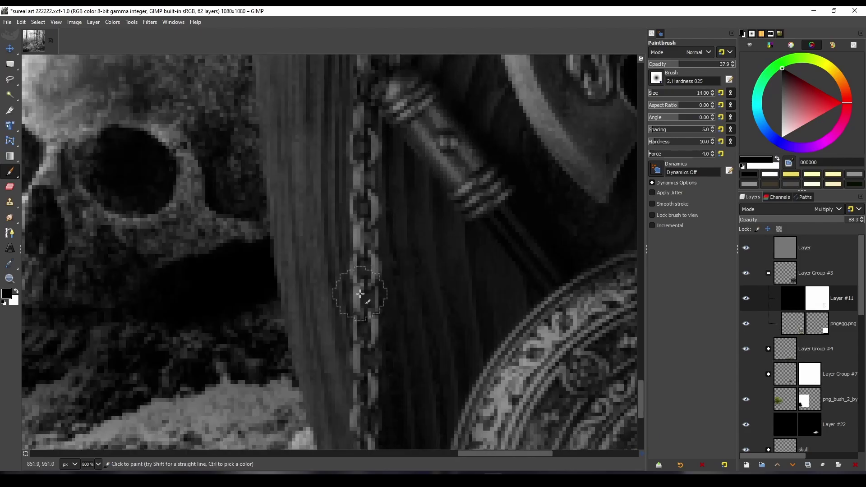
scroll(545, 273, "down", 6)
Compare the shield in colour with the Multiply layer shown and hidden, and return to the luminance view.
left_click(746, 247)
left_click(746, 298)
left_click(745, 298)
scroll(633, 308, "up", 1)
scroll(536, 312, "down", 3)
scroll(536, 312, "up", 6)
left_click(745, 247)
Reveal highlights on the shield's weapon handle and upper edge at brush opacity 51.1 and size 19, and review the composite in colour.
left_click_drag(460, 302, 478, 286)
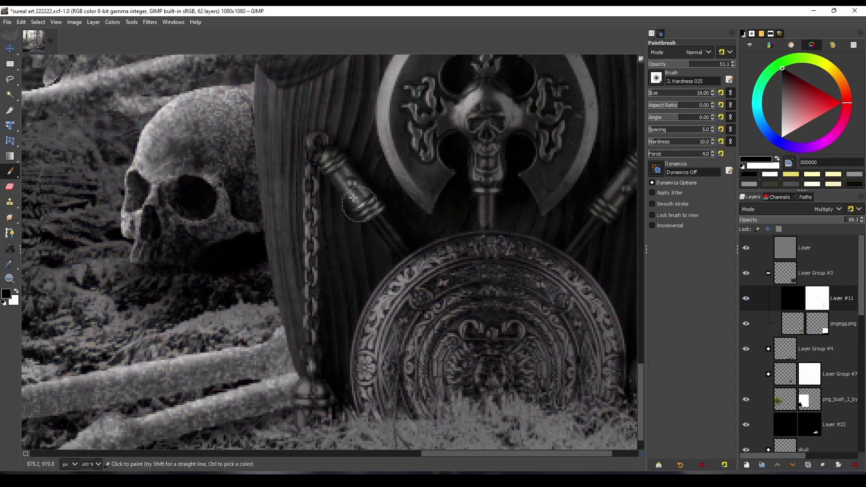
scroll(279, 294, "up", 5)
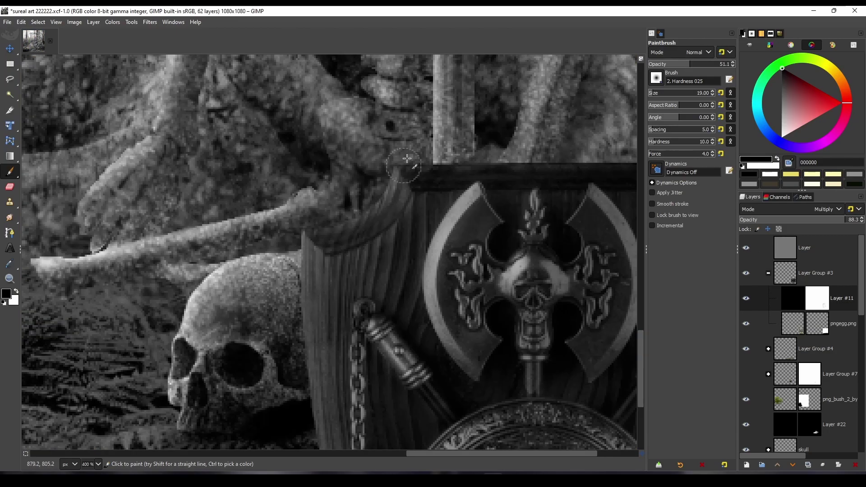
scroll(518, 192, "right", 3)
left_click(544, 202, "shift")
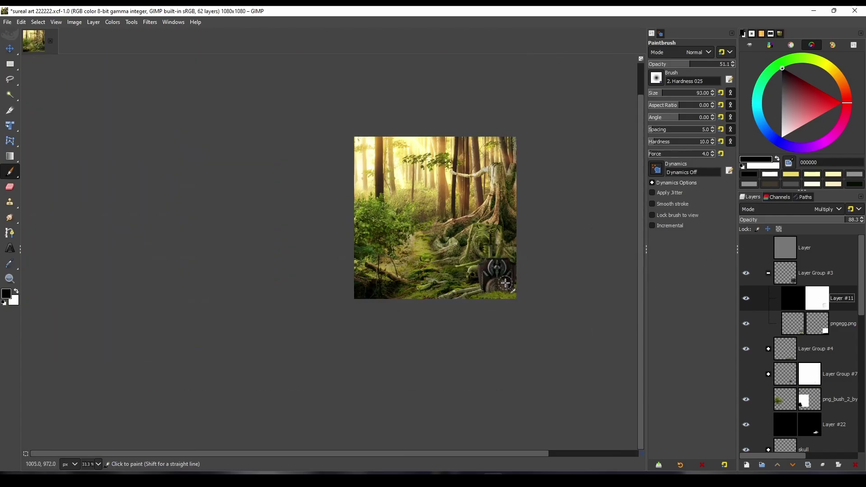
scroll(505, 283, "up", 7)
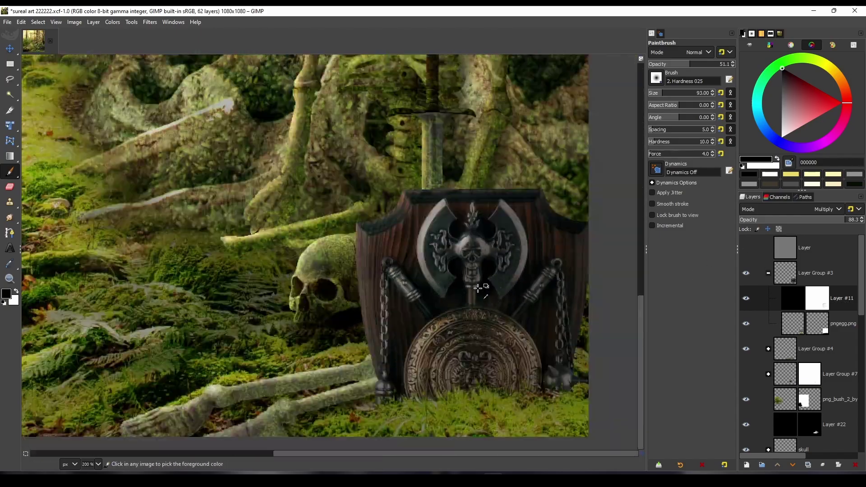
scroll(195, 161, "down", 5)
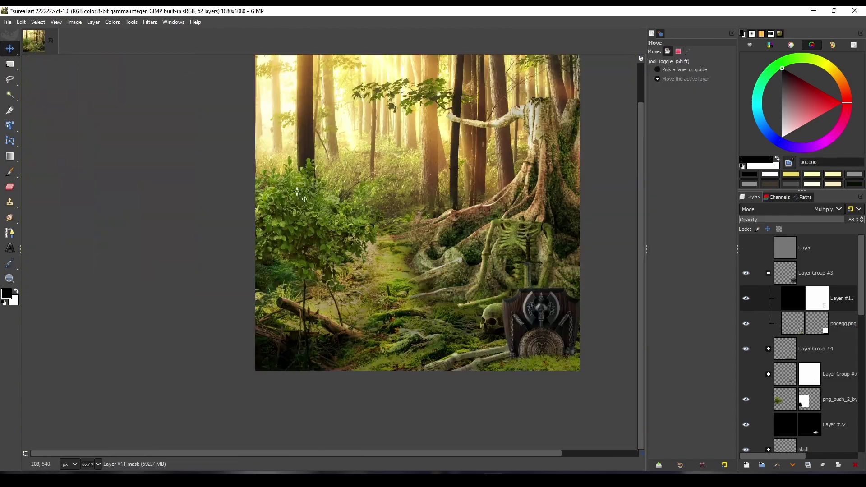
Add a black-filled Dodge layer above the Multiply layer and sample pale yellow f9eb9e from the sunlit forest as the paint colour.
left_click(747, 465, "shift")
left_click(828, 209)
left_click(763, 344)
left_click_drag(300, 275, 464, 428)
left_click(383, 230, "ctrl")
left_click_drag(581, 444, 523, 301)
scroll(522, 301, "up", 5)
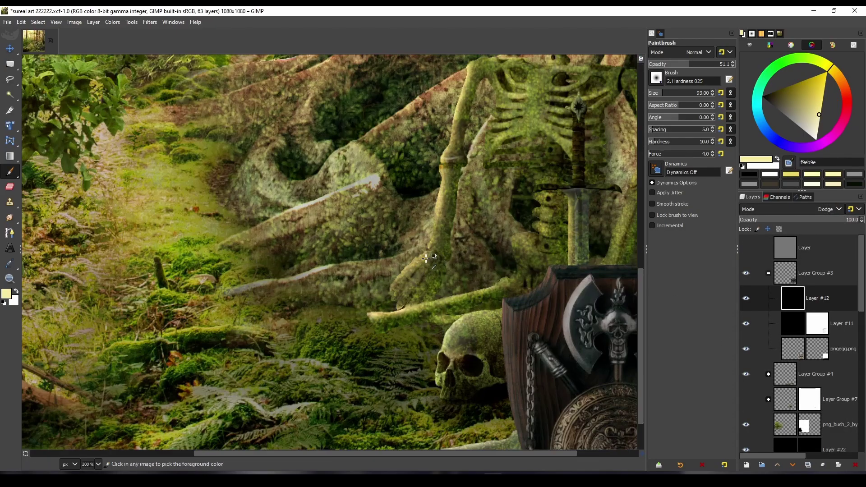
In the luminance view, paint faint yellow highlights along the shield's left edge and upper corner at brush opacity 4.9 and size 16.
scroll(413, 217, "up", 1)
left_click(745, 248)
left_click(652, 64)
mouse_move(358, 131)
left_mouse_down()
mouse_move(304, 207)
mouse_move(246, 224)
left_mouse_up()
left_click_drag(235, 239, 257, 104)
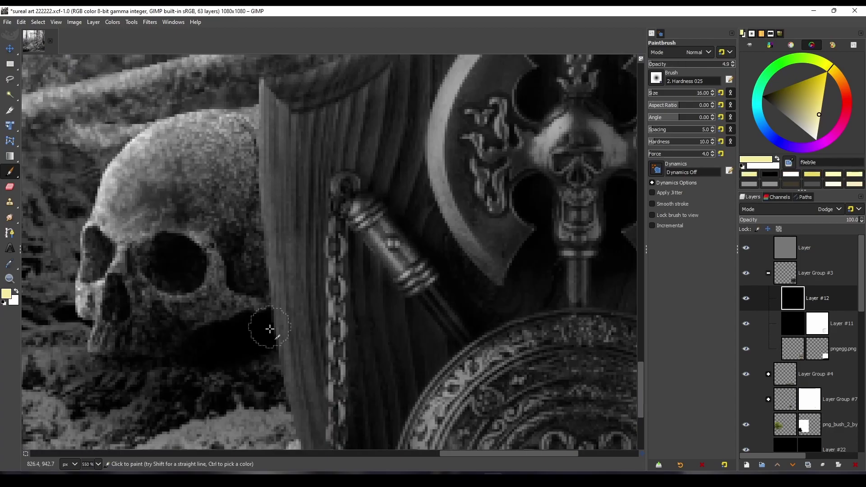
scroll(270, 302, "down", 3)
scroll(271, 198, "up", 6)
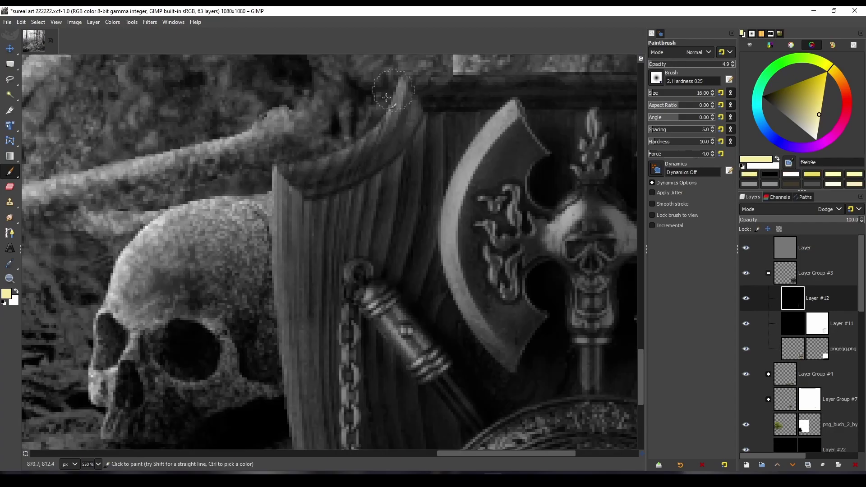
Paint faint Dodge highlights on the left chain, weapon handle and central axe shaft.
left_click(746, 306)
scroll(352, 224, "down", 10)
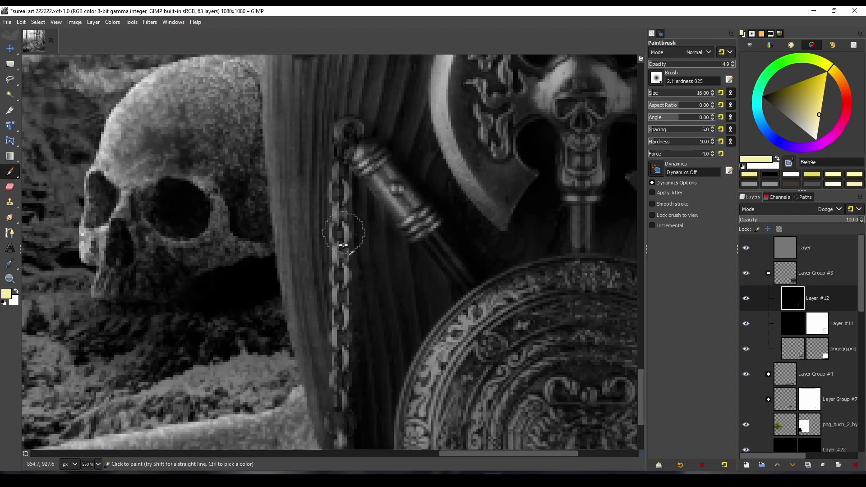
scroll(428, 235, "up", 5)
scroll(428, 235, "right", 3)
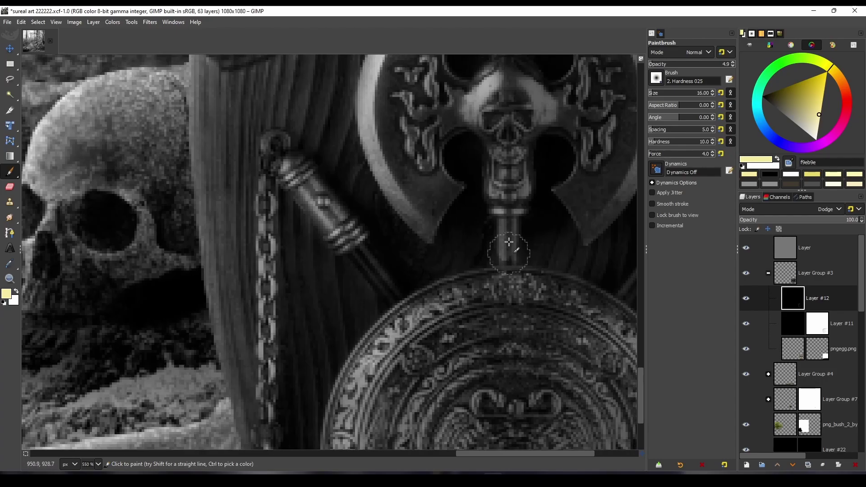
scroll(508, 242, "right", 9)
scroll(383, 291, "up", 3)
Compare the shield with and without the Dodge layer, set the brush size to 55 and hide the topmost grey layer.
left_click(745, 298)
mouse_move(377, 169)
left_mouse_down()
mouse_move(426, 258)
mouse_move(507, 301)
left_mouse_up()
left_click(746, 298)
left_click_drag(655, 95, 658, 95)
left_click(745, 248)
scroll(548, 318, "down", 8)
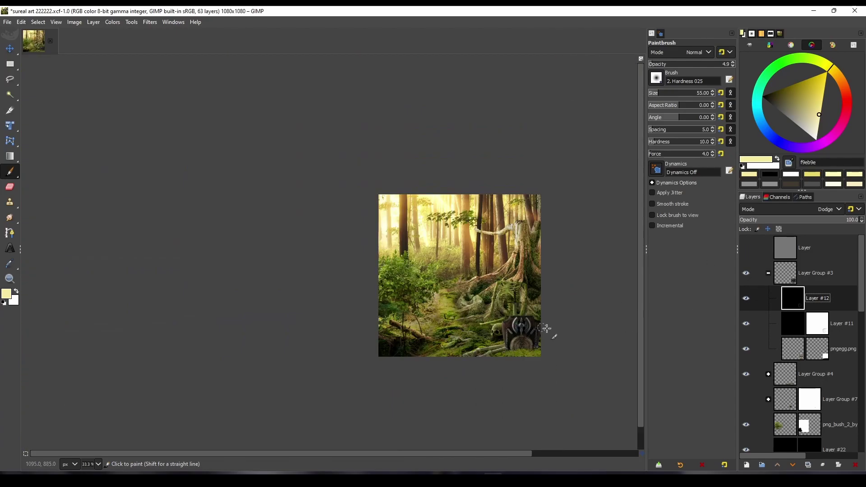
Return to the luminance view and paint soft highlights along the shield's upper and left edges at brush size 32.
scroll(543, 334, "up", 6)
left_click(746, 247)
scroll(343, 316, "up", 1)
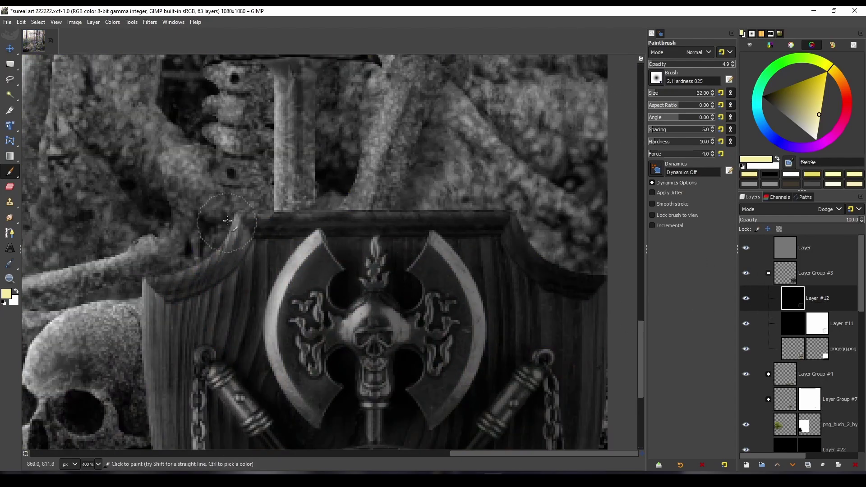
scroll(211, 252, "down", 5)
scroll(186, 291, "left", 2)
scroll(203, 391, "down", 4)
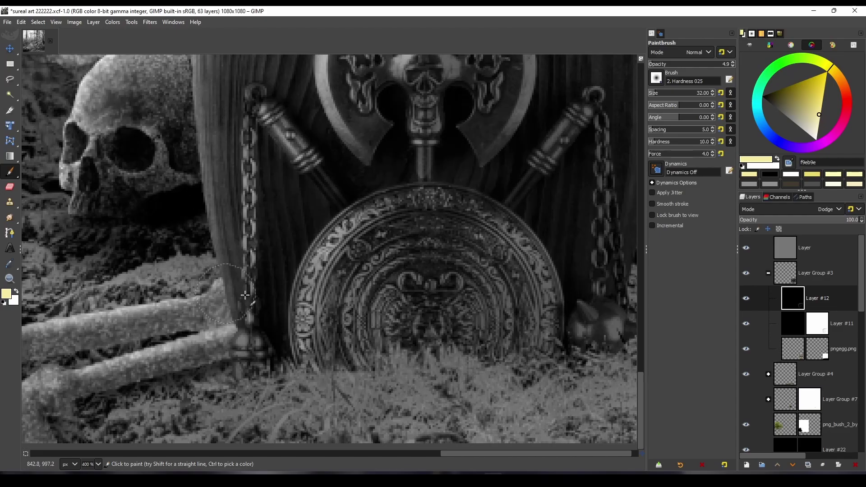
Compare the shield's highlights in the colour and luminance views, up close and within the whole scene.
left_click(745, 248)
scroll(489, 320, "up", 3)
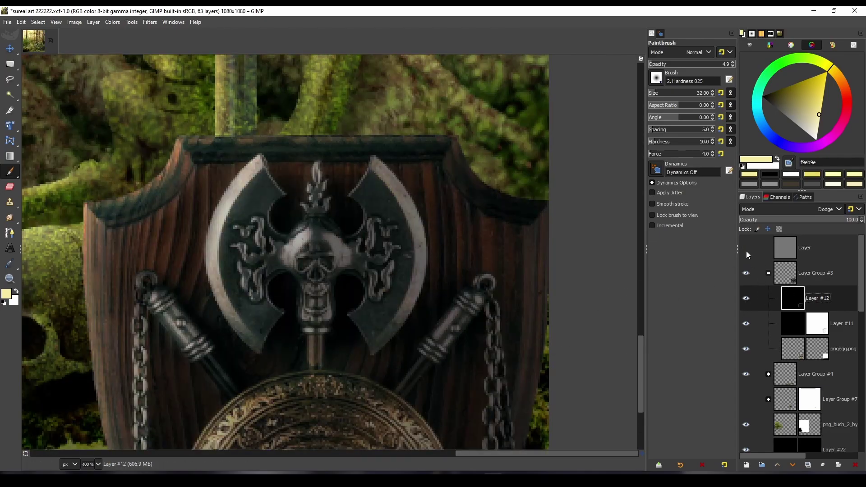
left_click(745, 248)
scroll(429, 212, "down", 6)
scroll(428, 212, "left", 5)
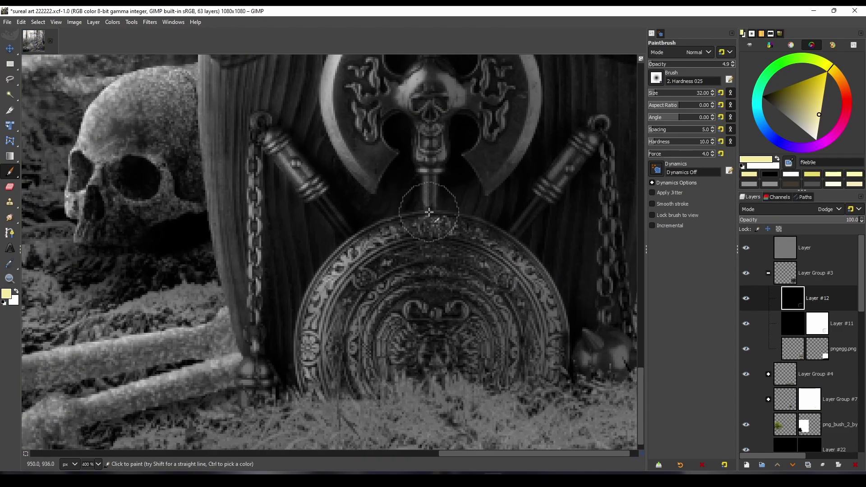
left_click(745, 249)
scroll(429, 203, "down", 5)
scroll(429, 186, "up", 4)
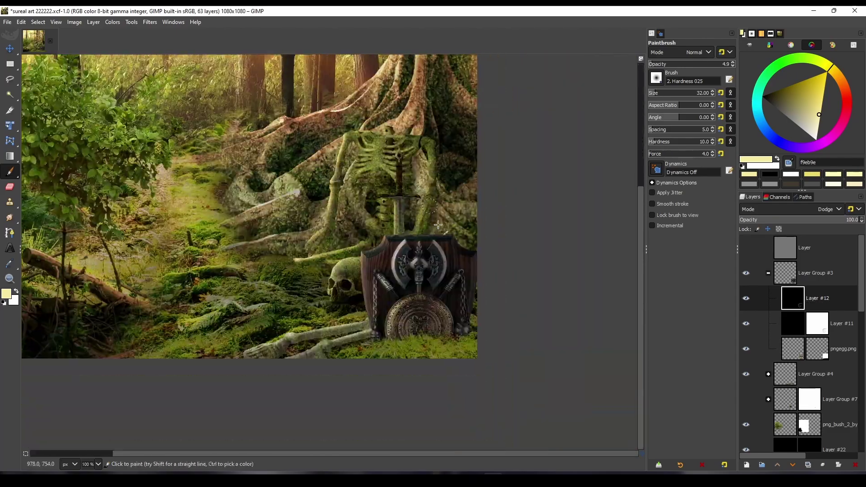
Reset the paint colours to black and white, and add a black-filled layer in Multiply mode to the shield's group.
left_click_drag(429, 186, 414, 177)
left_click(4, 302)
left_click(747, 464, "shift")
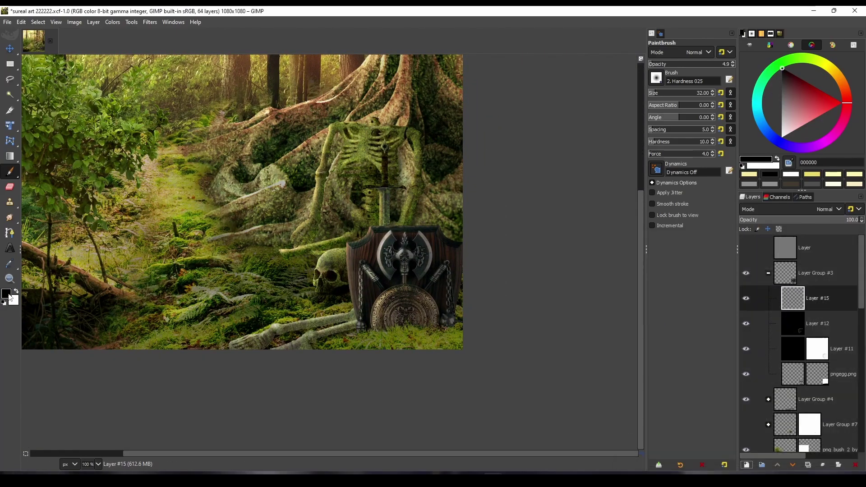
left_click_drag(6, 294, 239, 202)
left_click(796, 209)
left_click(761, 365)
Set the new Multiply layer to 85.7 opacity, place it below the shield and add a black full-transparency mask.
left_click_drag(845, 221, 839, 224)
left_click(838, 465)
left_click(761, 365)
left_click(794, 458)
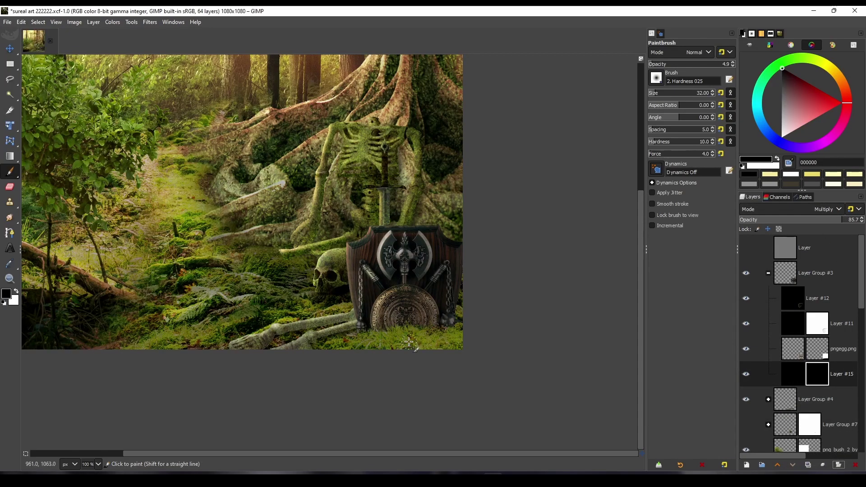
Paint the shield's ground shadow on the mask with a wide flattened white brush, and refine it with black at opacity 48.9 and size 132.
scroll(418, 343, "up", 5)
scroll(439, 315, "down", 3)
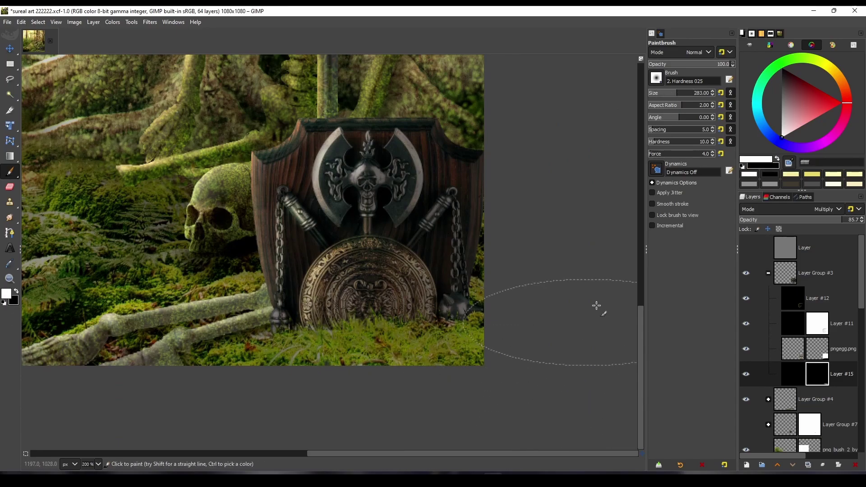
scroll(543, 364, "down", 2)
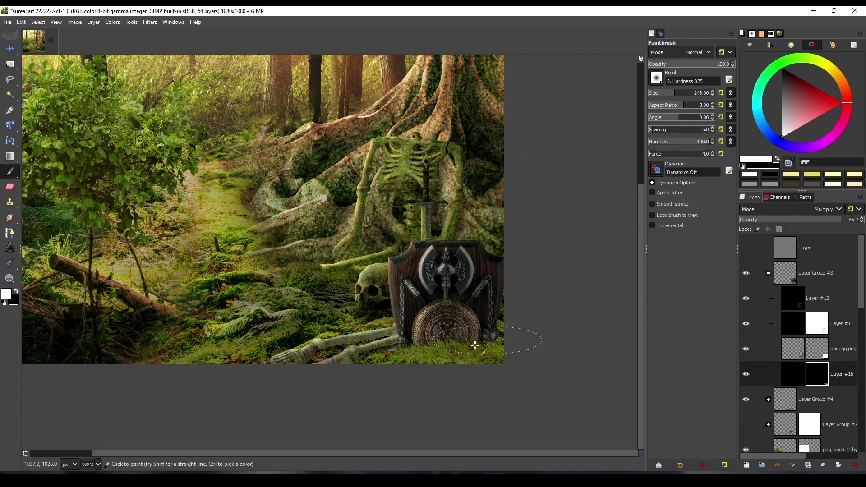
scroll(572, 333, "up", 2)
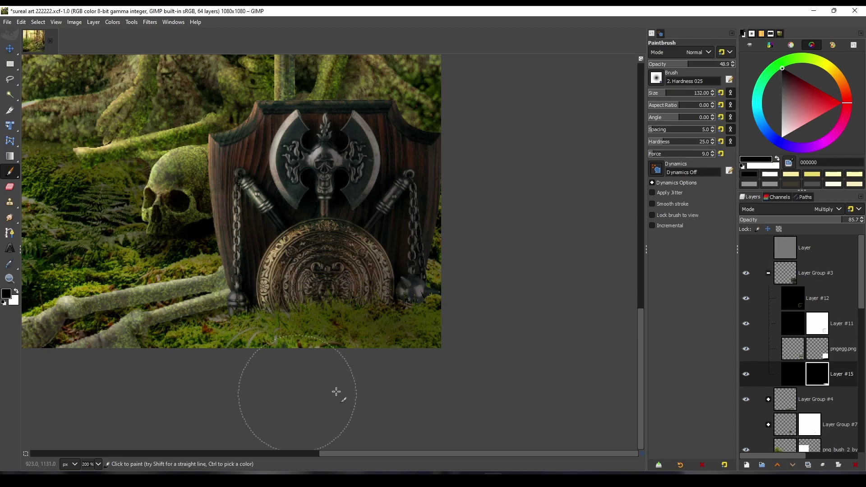
Set the shadow layer's opacity to 90.6 and compare the shield with and without its shading.
scroll(361, 362, "down", 4)
left_click_drag(862, 223, 848, 221)
scroll(518, 309, "up", 1)
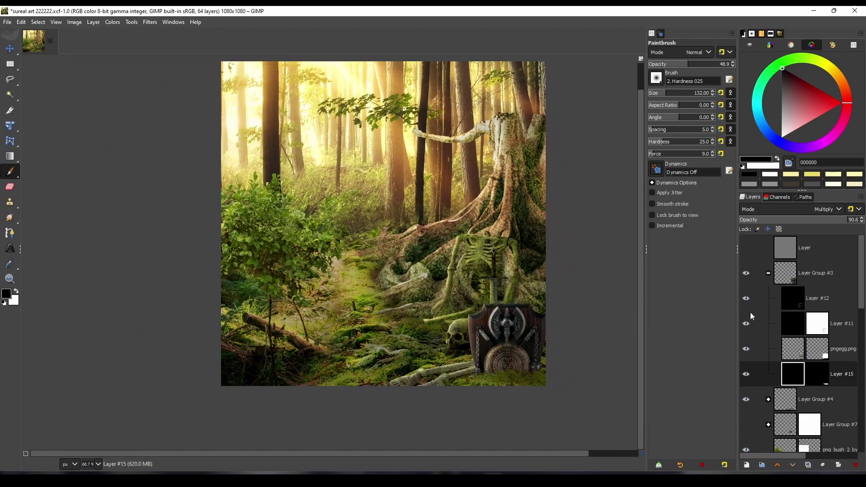
left_click(748, 349, "shift")
key("1")
left_click(749, 347, "shift")
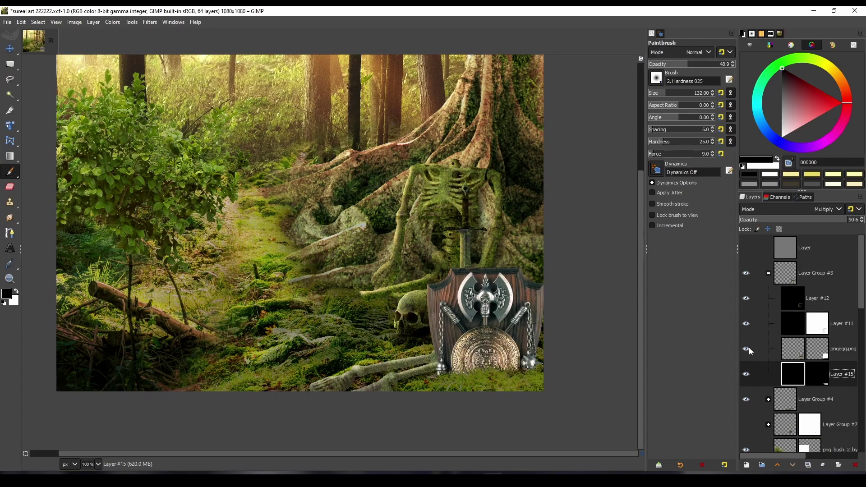
scroll(464, 315, "up", 1)
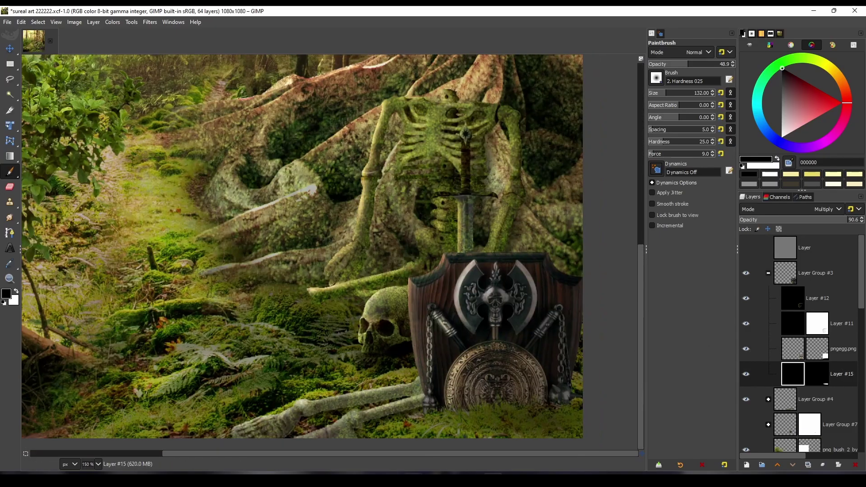
Import the moss texture photo as a layer and place it uppermost in the shield's layer group.
left_click_drag(360, 255, 361, 257)
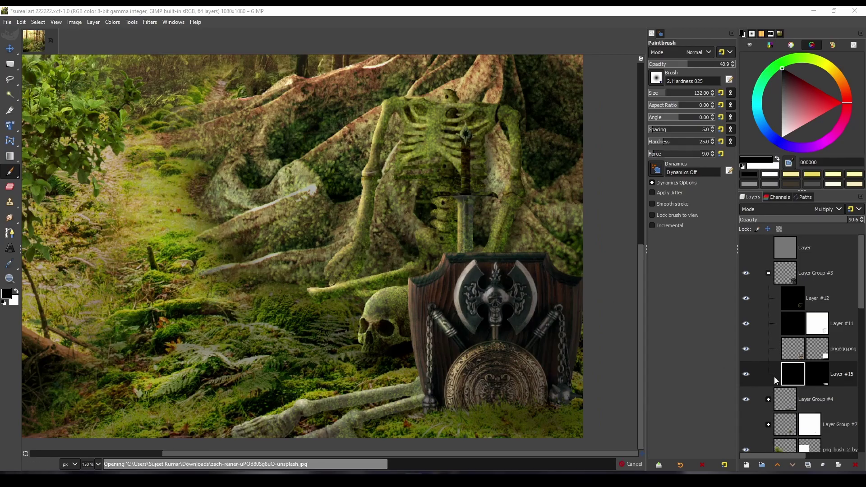
left_click_drag(824, 374, 823, 291)
scroll(456, 314, "down", 4)
scroll(454, 310, "up", 2)
Scale the moss texture down with Unified Transform and move it over the lower-right part of the scene.
key("shift+t")
left_click(454, 309)
left_click(571, 109)
left_click_drag(197, 120, 371, 294)
left_click(571, 110)
left_click_drag(406, 203, 461, 207)
left_click_drag(252, 124, 300, 158)
Set the moss layer to Soft light mode, shrink it to cover just the shield area and apply the transform.
left_click(795, 209)
scroll(803, 340, "down", 2)
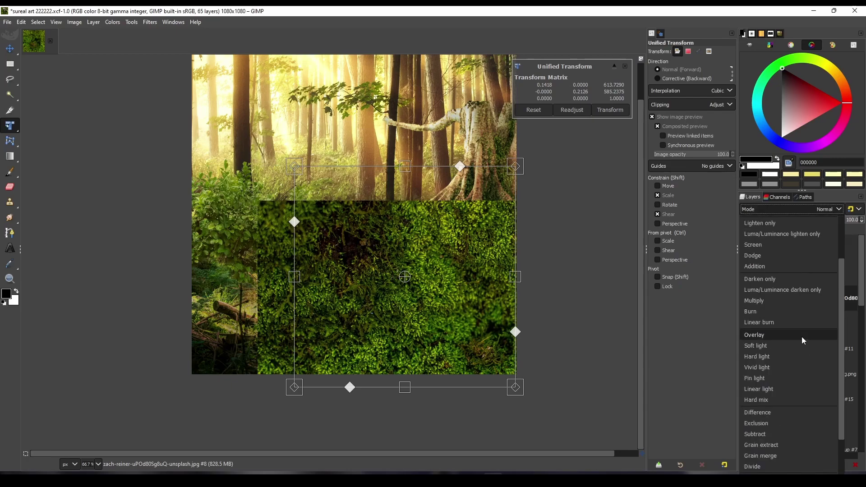
left_click(756, 346)
left_click_drag(477, 319, 500, 354)
left_click_drag(318, 204, 381, 268)
mouse_move(467, 310)
left_mouse_down()
mouse_move(475, 301)
mouse_move(474, 309)
left_mouse_up()
left_click_drag(391, 268, 407, 284)
left_click_drag(460, 310, 461, 290)
key("Return")
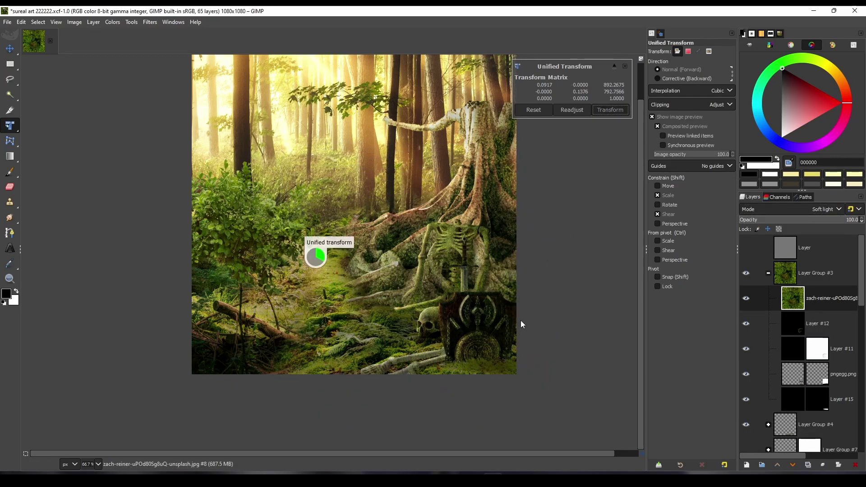
Move the moss texture layer directly above the shield layer, beneath the shading layers, and hide it to compare the effect.
scroll(513, 321, "up", 3)
left_click_drag(512, 305, 526, 249)
left_click_drag(798, 298, 795, 356)
left_click_drag(798, 348, 798, 290)
left_click_drag(798, 291, 802, 362)
scroll(567, 334, "down", 2)
scroll(568, 334, "up", 3)
left_click(746, 349)
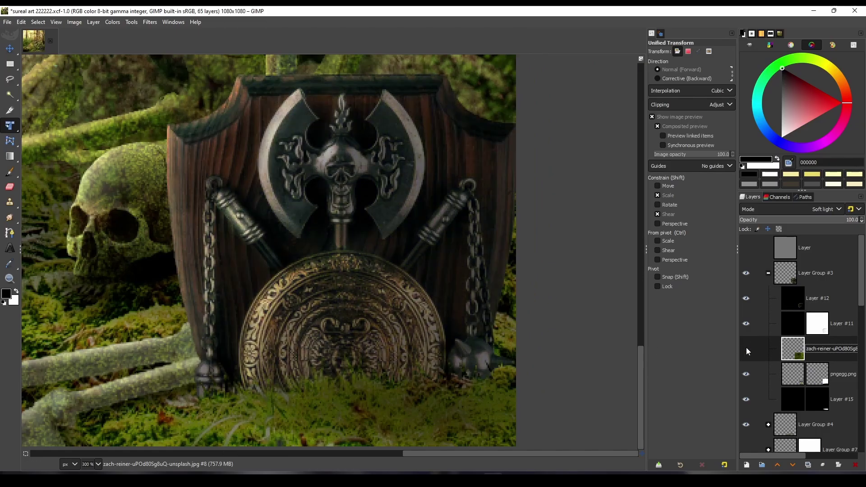
Show the moss texture layer again and duplicate the shield layer beneath it.
left_click(746, 348)
key("1")
key("minus")
key("plus")
key("plus")
left_click(835, 374)
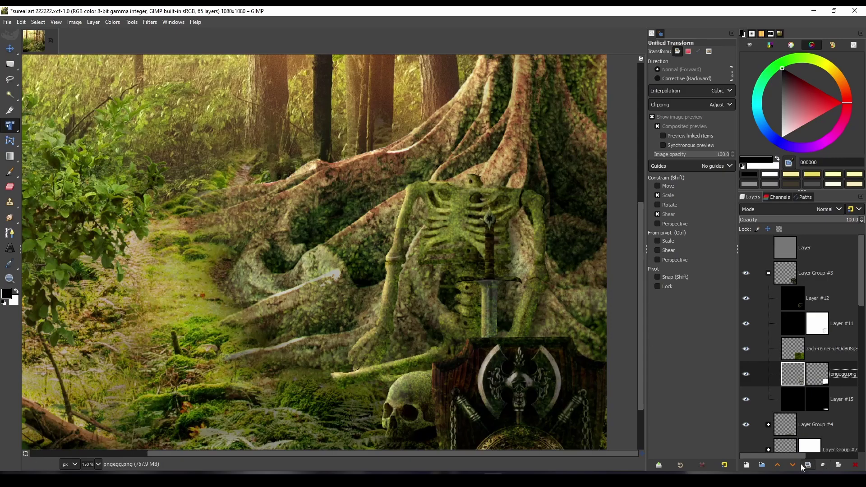
left_click(807, 465)
Color-balance the shield copy's highlights to 15.3 on Cyan-Red and -14.4 on Yellow-Blue, judging the match through the grey check layer in Luminance mode.
left_click(112, 21)
left_click(124, 32)
left_click(804, 247)
left_click(791, 208)
left_click(767, 472)
left_click_drag(523, 397, 439, 303)
left_click(746, 247)
left_click(746, 248)
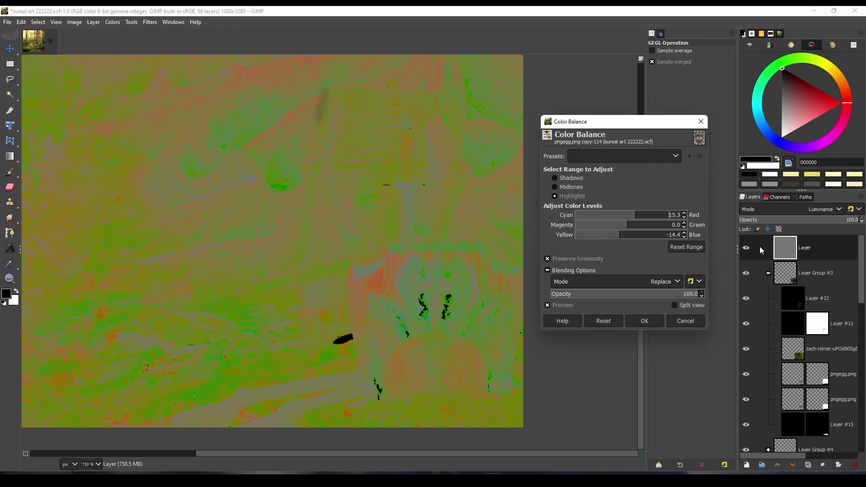
left_click(746, 248)
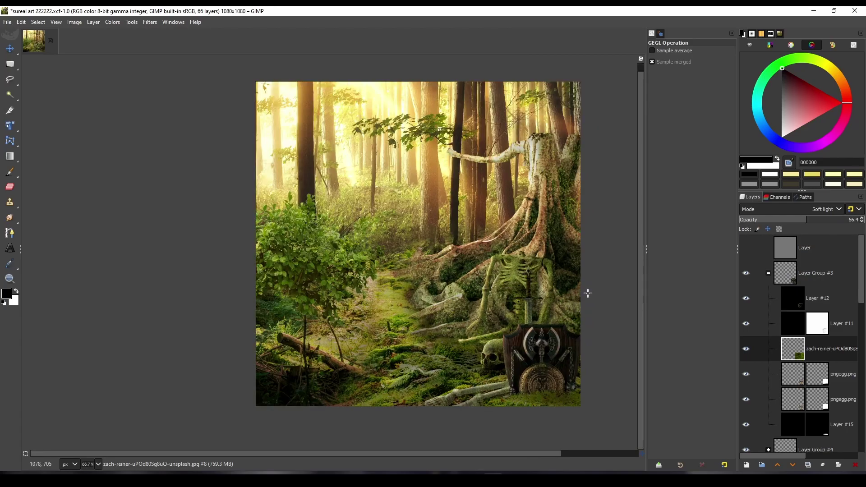
Set the opacity of shading Layer #11 to 91.4 and compare the scene with the color-balanced shield copy hidden and shown.
left_click(775, 323)
left_click_drag(861, 225, 848, 224)
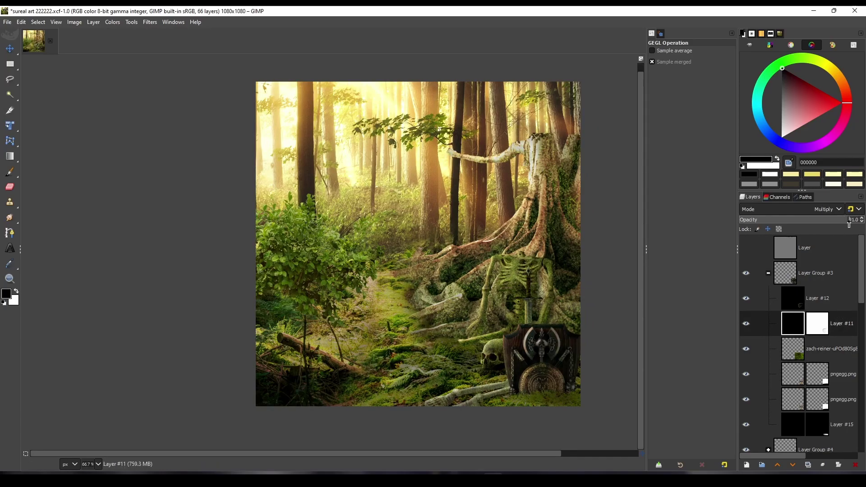
left_click(745, 374, "shift")
left_click(745, 374)
left_click(746, 375)
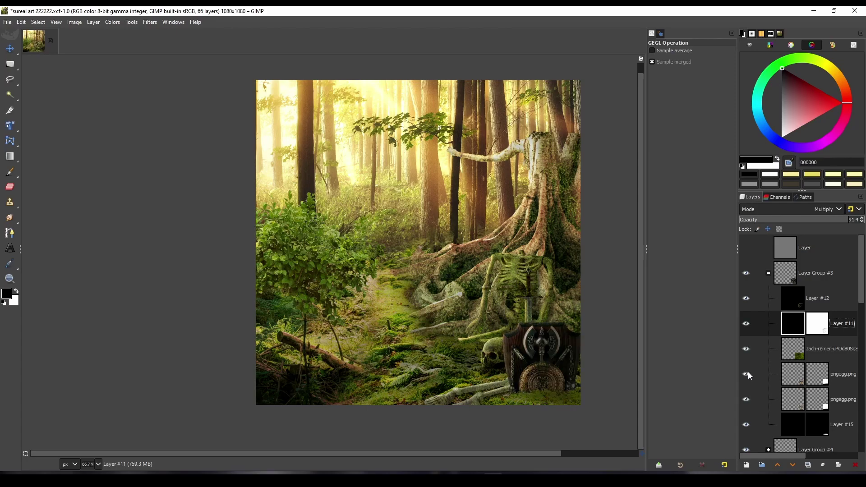
scroll(555, 339, "down", 2)
scroll(554, 339, "up", 2)
key("m")
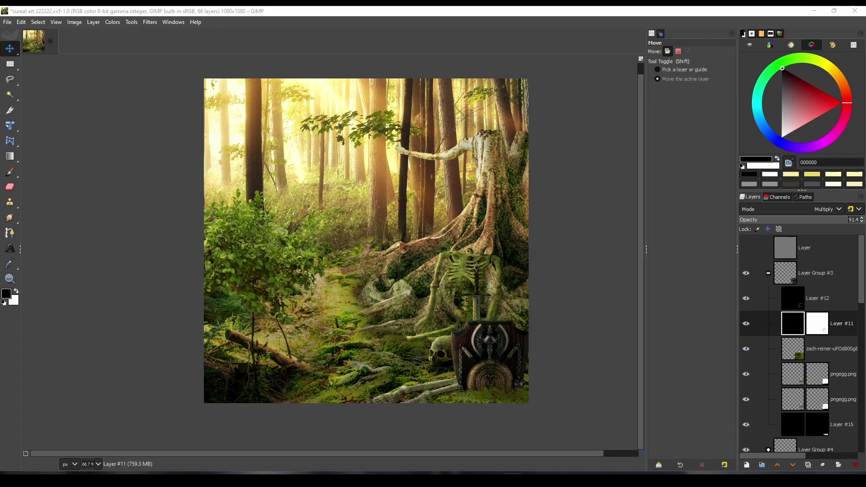